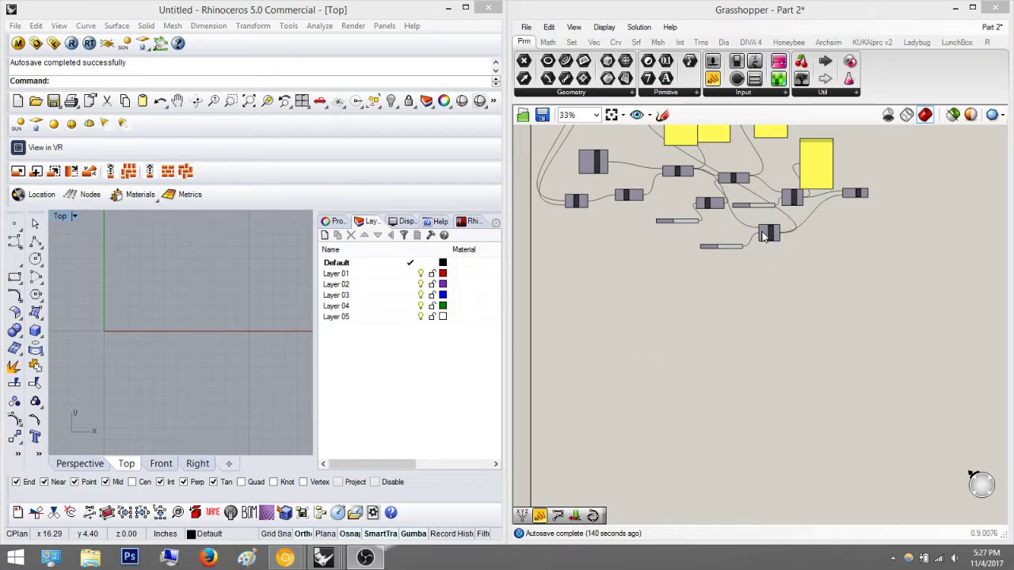
# - Examine the lower existing definition, from its Series and Move components to the Cull Index, point panel and Line components
pyautogui.scroll(5, 775, 240)
pyautogui.scroll(2, 753, 329)
pyautogui.scroll(-6, 752, 330)
pyautogui.moveTo(613, 370); pyautogui.dragTo(774, 263, button='right')
pyautogui.scroll(2, 688, 324)
pyautogui.scroll(1, 700, 303)
pyautogui.click(328, 341)
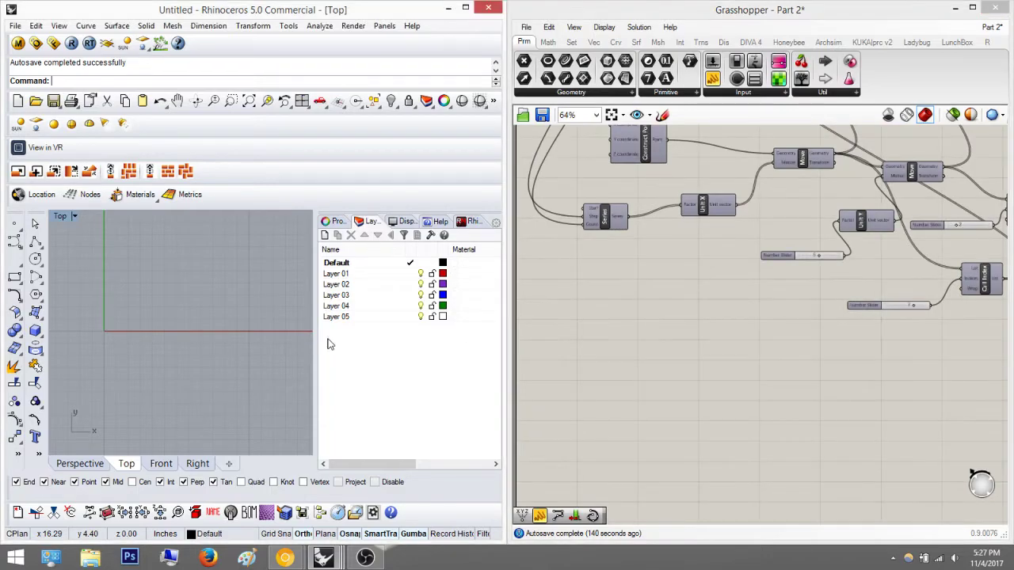
pyautogui.moveTo(683, 272); pyautogui.dragTo(568, 346, button='right')
pyautogui.moveTo(838, 277); pyautogui.dragTo(705, 280, button='right')
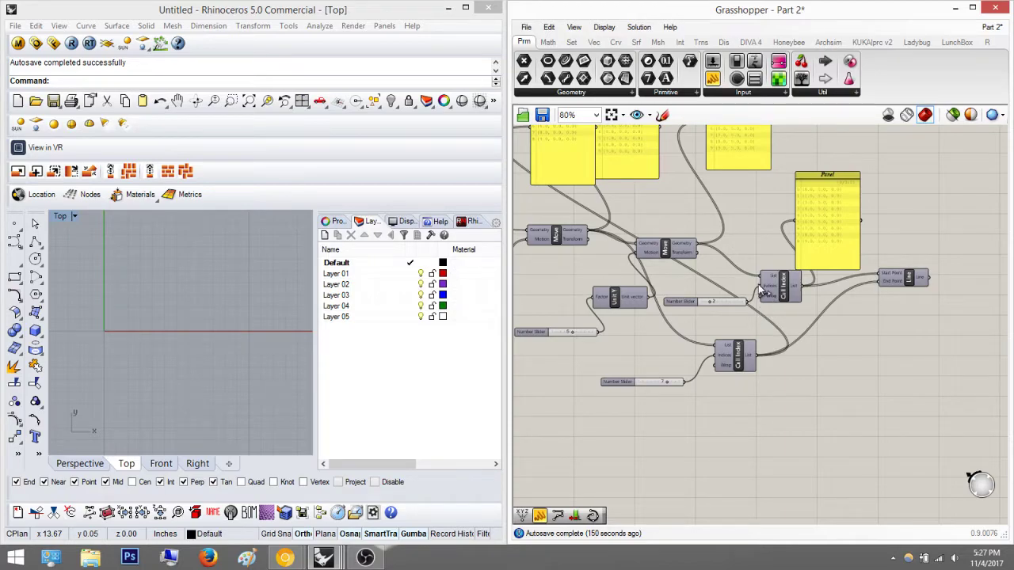
pyautogui.scroll(4, 766, 292)
pyautogui.moveTo(801, 254); pyautogui.dragTo(751, 315, button='right')
pyautogui.scroll(-2, 751, 315)
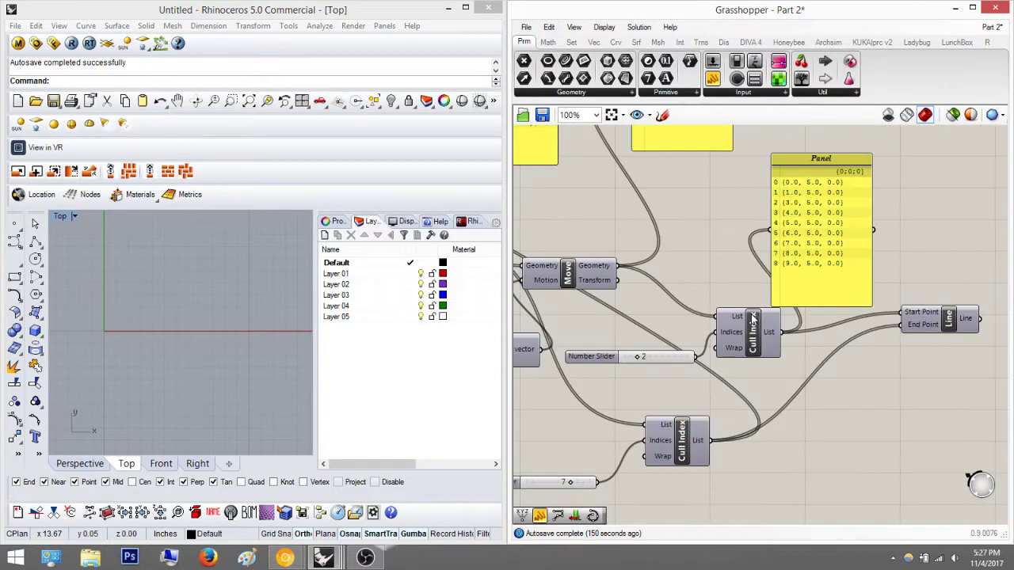
pyautogui.scroll(-1, 770, 402)
# - Compare the Cull Index setups in the upper and lower existing definitions, including their number sliders and Line components
pyautogui.scroll(-3, 768, 397)
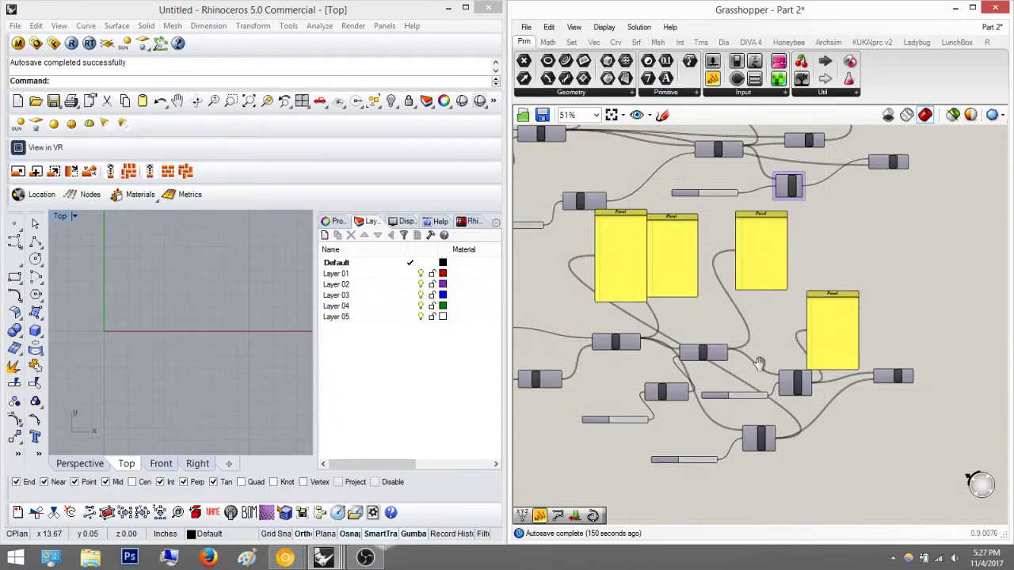
pyautogui.moveTo(795, 223); pyautogui.dragTo(791, 303, button='right')
pyautogui.scroll(3, 782, 244)
pyautogui.click(792, 290)
pyautogui.scroll(-2, 807, 363)
pyautogui.moveTo(807, 363); pyautogui.dragTo(800, 293, button='right')
pyautogui.scroll(3, 799, 263)
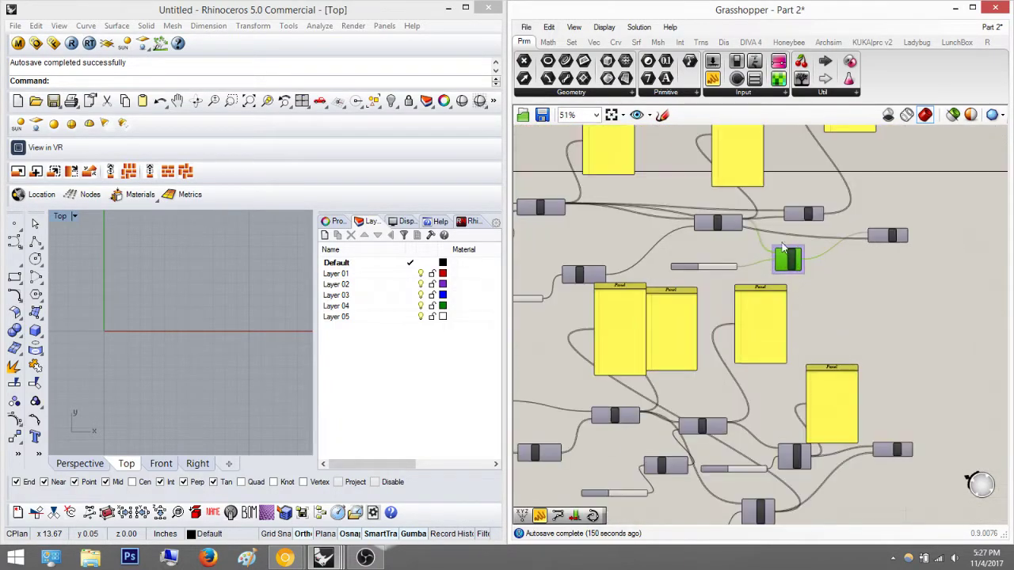
pyautogui.moveTo(809, 375); pyautogui.dragTo(801, 255, button='right')
pyautogui.moveTo(796, 405); pyautogui.dragTo(791, 325, button='right')
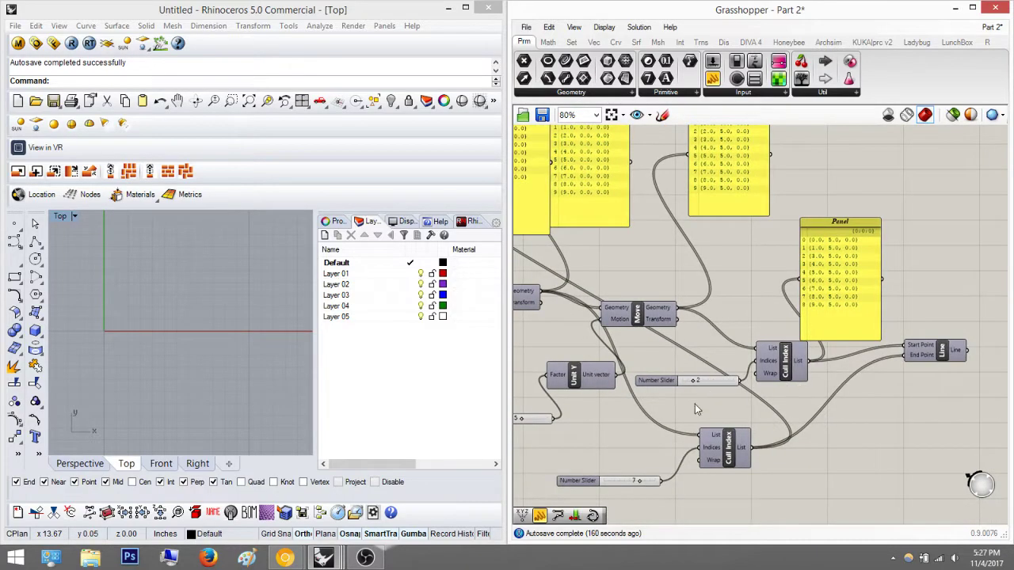
pyautogui.scroll(-2, 775, 404)
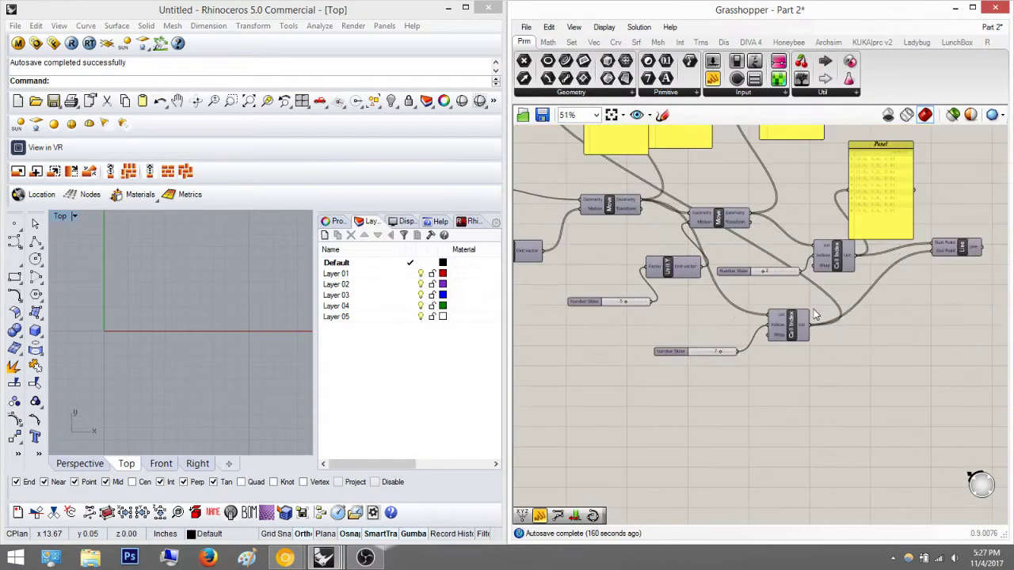
pyautogui.scroll(1, 676, 356)
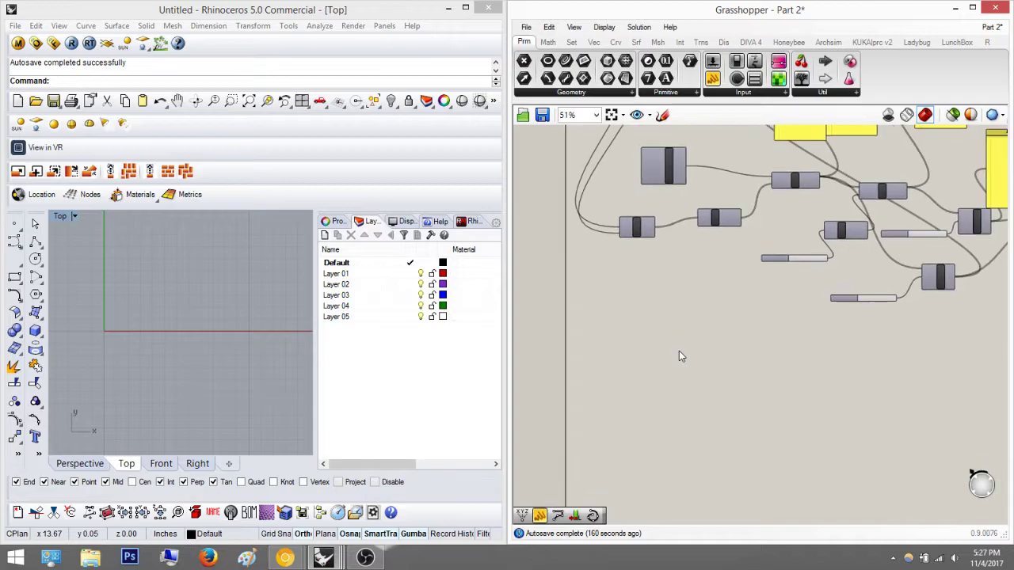
# - Add a Construct Point component on the empty canvas below the existing definitions
pyautogui.doubleClick(679, 354)
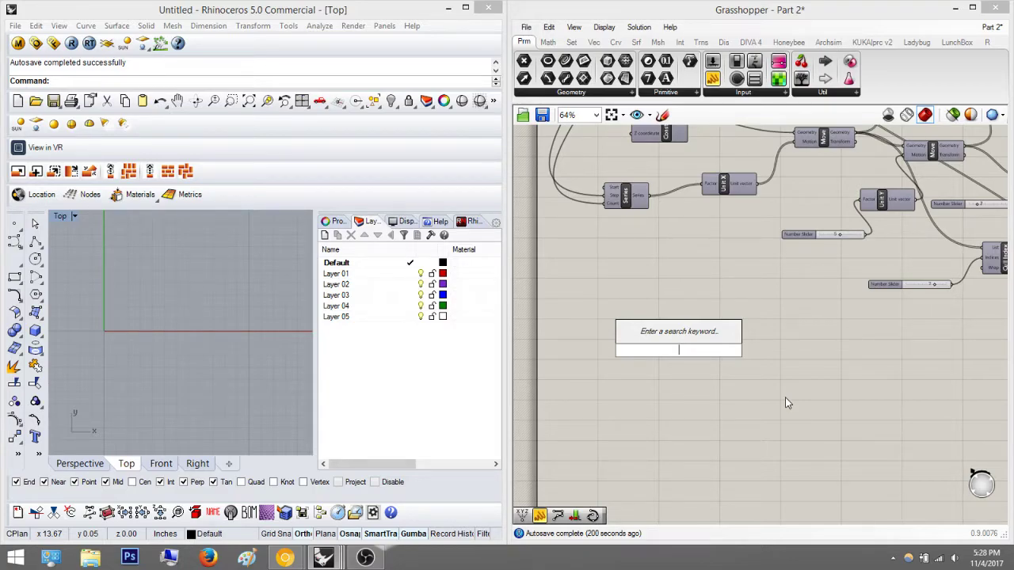
pyautogui.write('contrcu')
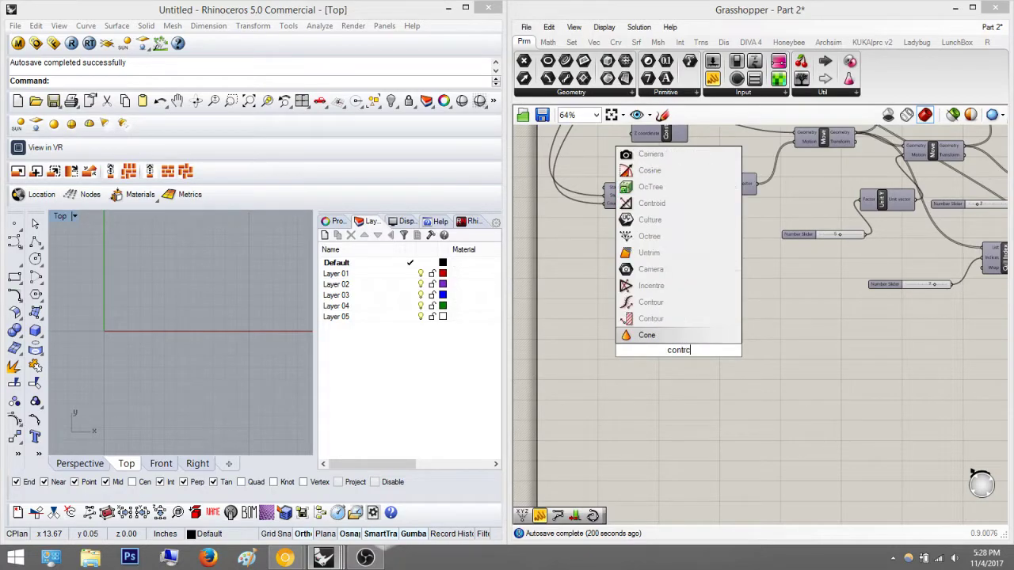
pyautogui.press('BackSpace')
pyautogui.press('BackSpace')
pyautogui.press('BackSpace')
pyautogui.write('ruct point')
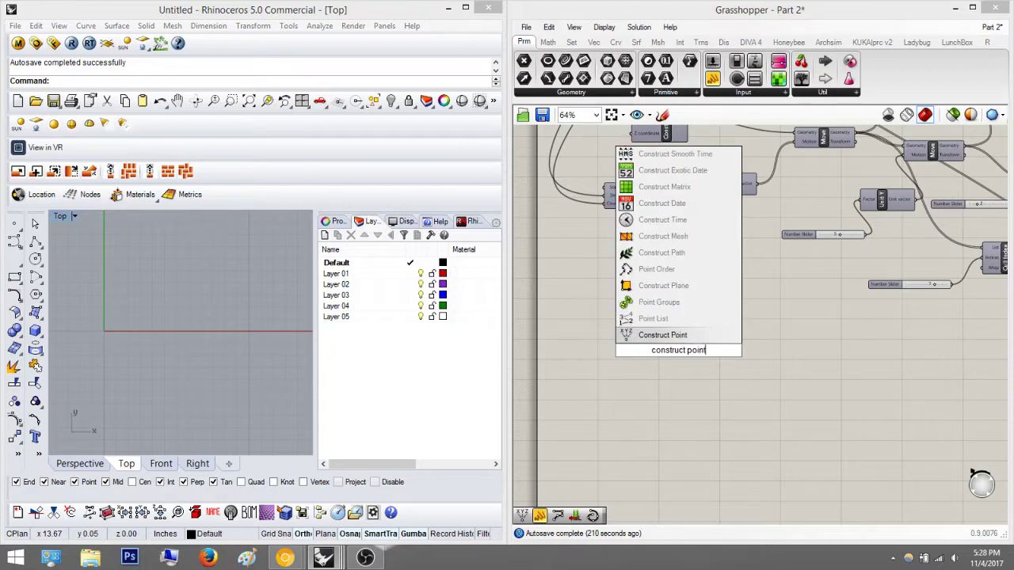
pyautogui.press('Return')
pyautogui.scroll(5, 707, 349)
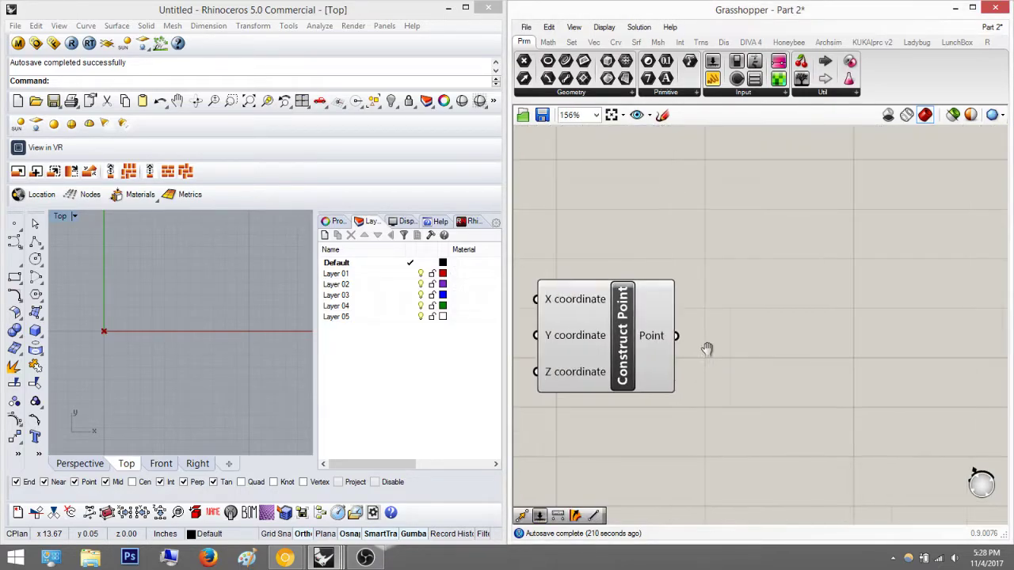
# - Add a Move component and place it beside the new Construct Point
pyautogui.scroll(-3, 707, 349)
pyautogui.doubleClick(838, 337)
pyautogui.write('move')
pyautogui.press('Return')
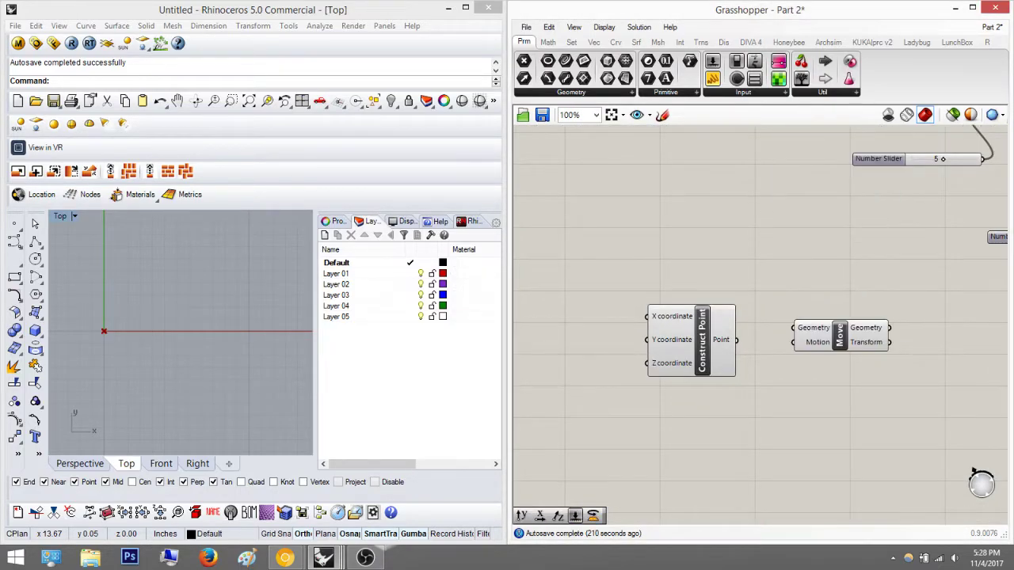
pyautogui.moveTo(840, 347); pyautogui.dragTo(790, 351, button='right')
pyautogui.moveTo(778, 337); pyautogui.dragTo(804, 349)
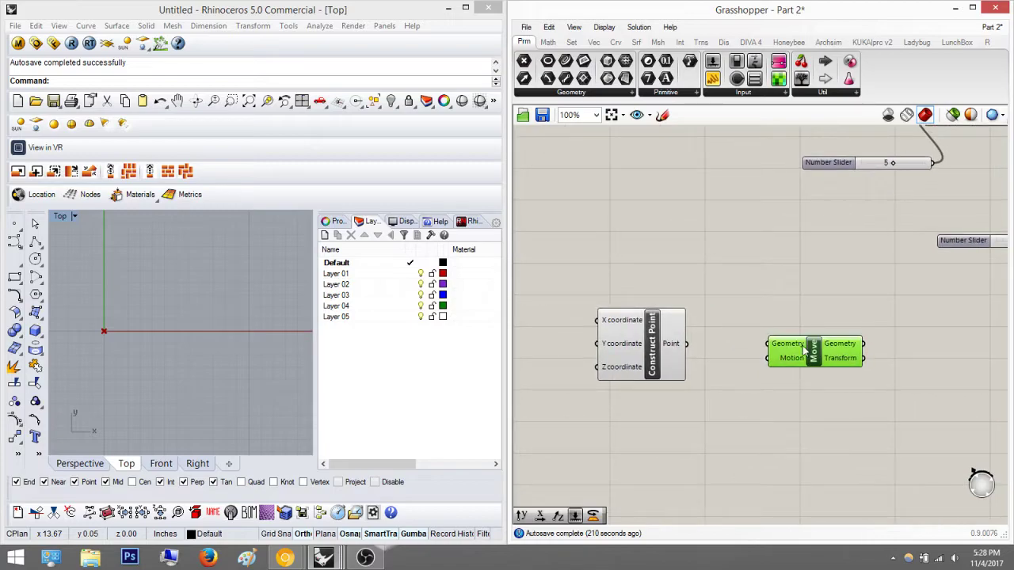
# - Add a Unit X vector for the new Move's Motion input and wire the constructed point into its Geometry input
pyautogui.doubleClick(765, 405)
pyautogui.write('unit x')
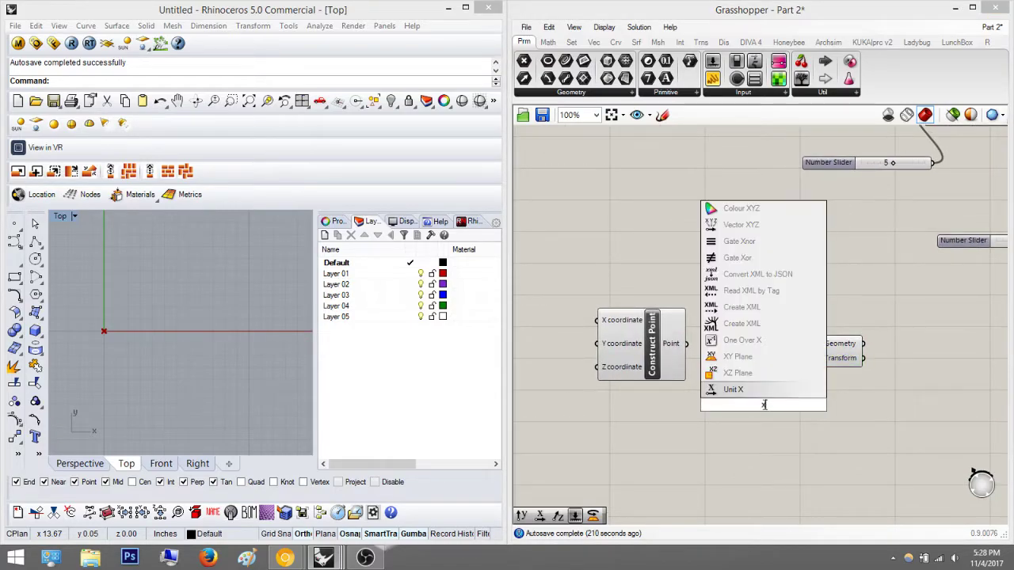
pyautogui.press('Return')
pyautogui.moveTo(807, 405); pyautogui.dragTo(686, 344)
pyautogui.moveTo(749, 406); pyautogui.dragTo(685, 461)
pyautogui.moveTo(738, 425); pyautogui.dragTo(893, 354, button='right')
# - Add a Series component before the new Unit X and connect its output to the Factor input
pyautogui.doubleClick(786, 375)
pyautogui.write('series')
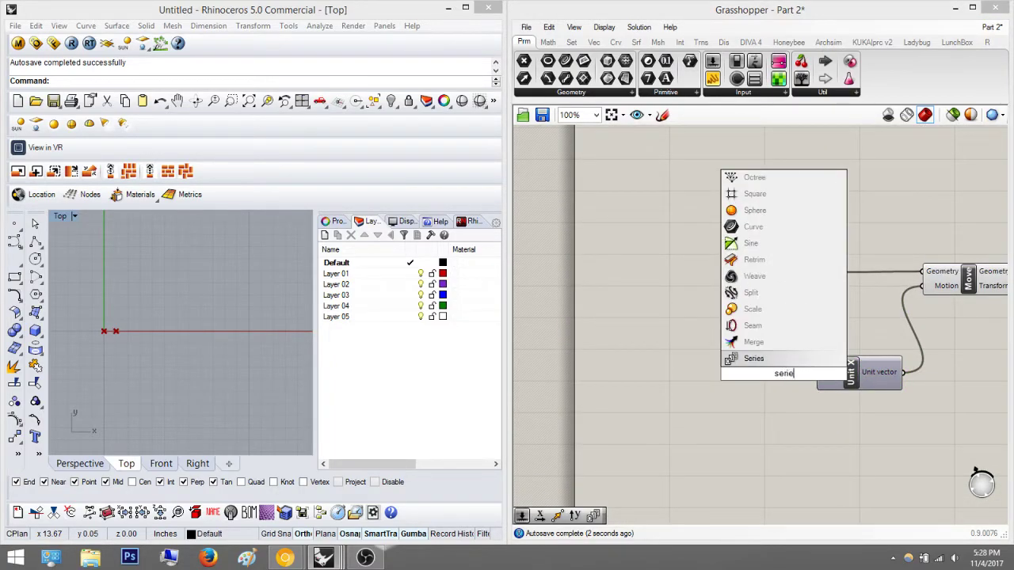
pyautogui.press('Return')
pyautogui.moveTo(781, 389); pyautogui.dragTo(738, 389)
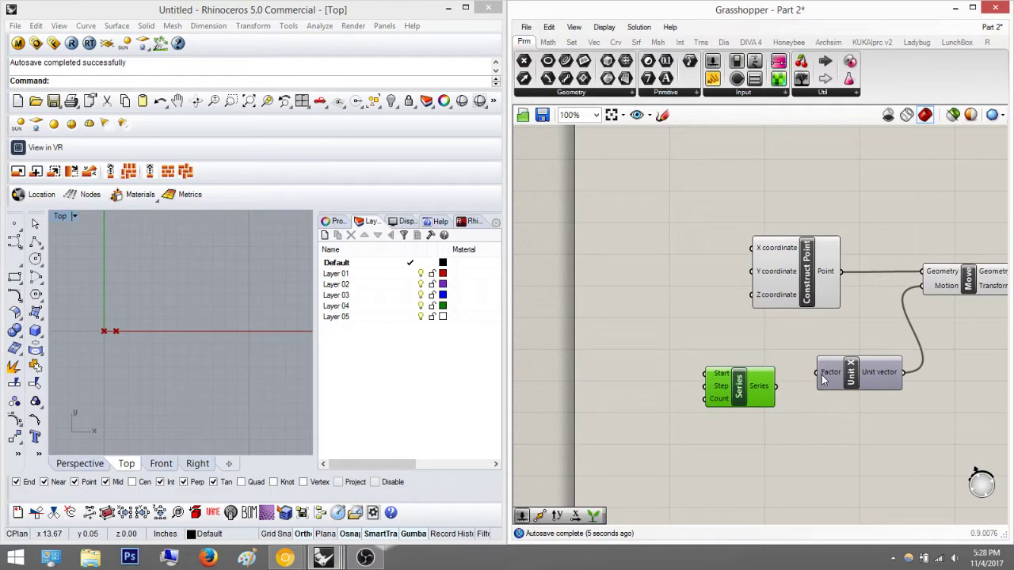
pyautogui.moveTo(817, 373); pyautogui.dragTo(775, 388)
pyautogui.click(797, 351)
pyautogui.scroll(-4, 737, 315)
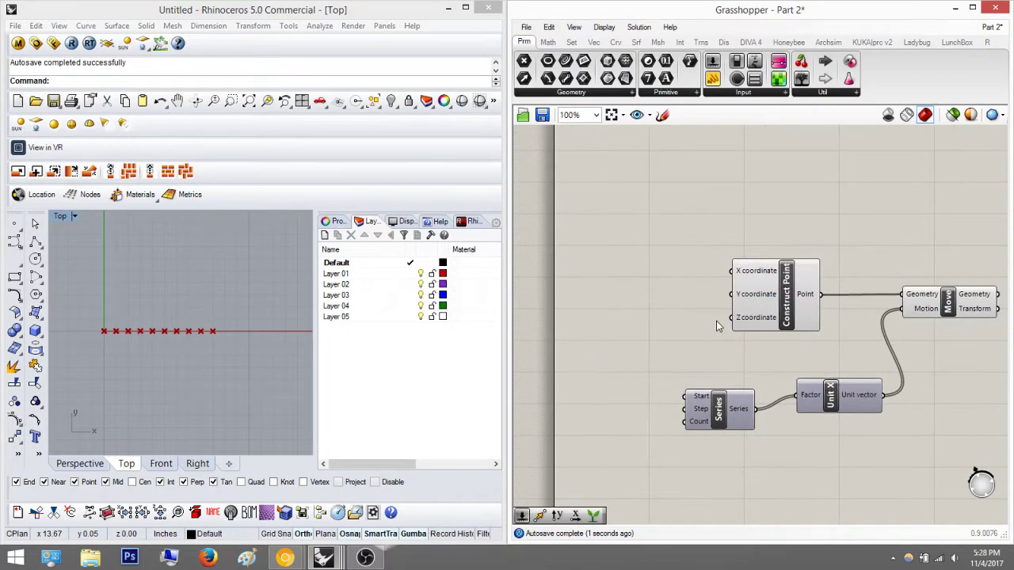
# - Review how the number sliders feed the Construct Point and Series components in the upper definition, compared with the new chain
pyautogui.scroll(1, 701, 223)
pyautogui.scroll(2, 698, 215)
pyautogui.scroll(-1, 699, 242)
pyautogui.moveTo(730, 356); pyautogui.dragTo(679, 337, button='right')
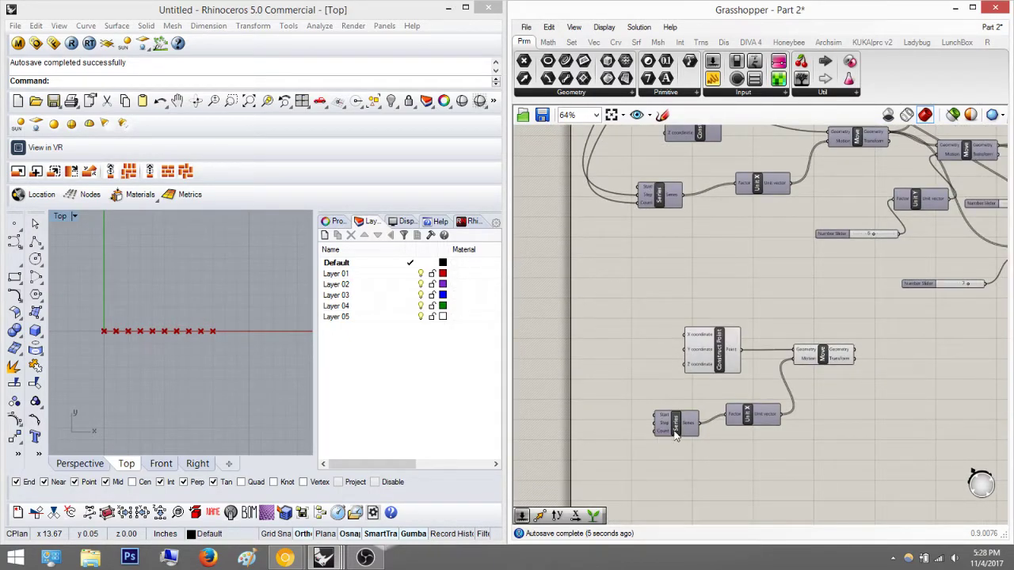
pyautogui.moveTo(784, 397); pyautogui.dragTo(664, 411, button='right')
pyautogui.doubleClick(765, 379)
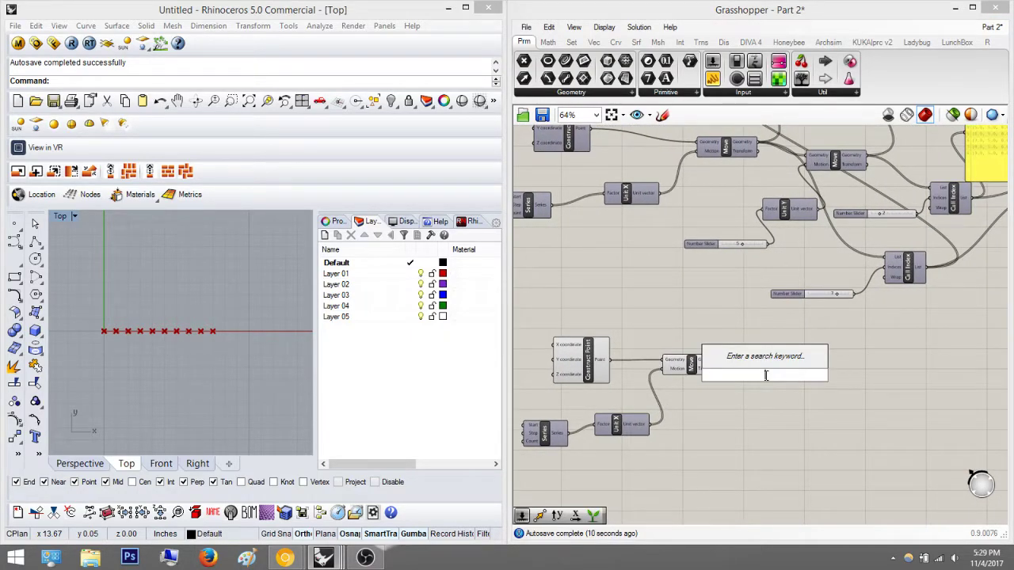
pyautogui.scroll(-5, 722, 325)
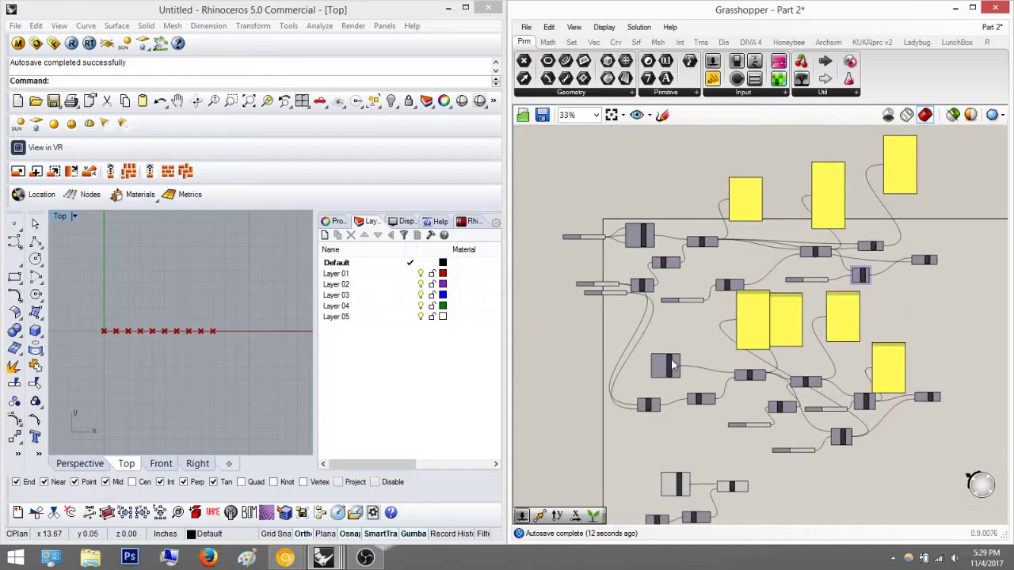
pyautogui.scroll(4, 610, 287)
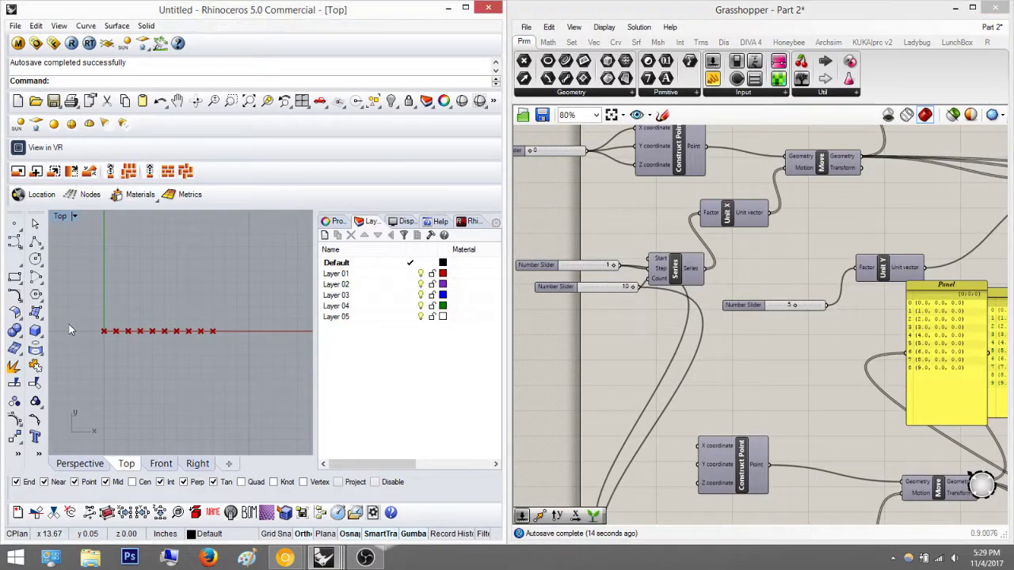
pyautogui.moveTo(648, 330); pyautogui.dragTo(700, 239, button='right')
pyautogui.moveTo(648, 146); pyautogui.dragTo(666, 321)
pyautogui.moveTo(727, 430); pyautogui.dragTo(681, 224, button='right')
pyautogui.moveTo(713, 318); pyautogui.dragTo(605, 222, button='right')
pyautogui.moveTo(840, 360); pyautogui.dragTo(744, 410, button='right')
pyautogui.scroll(-2, 761, 390)
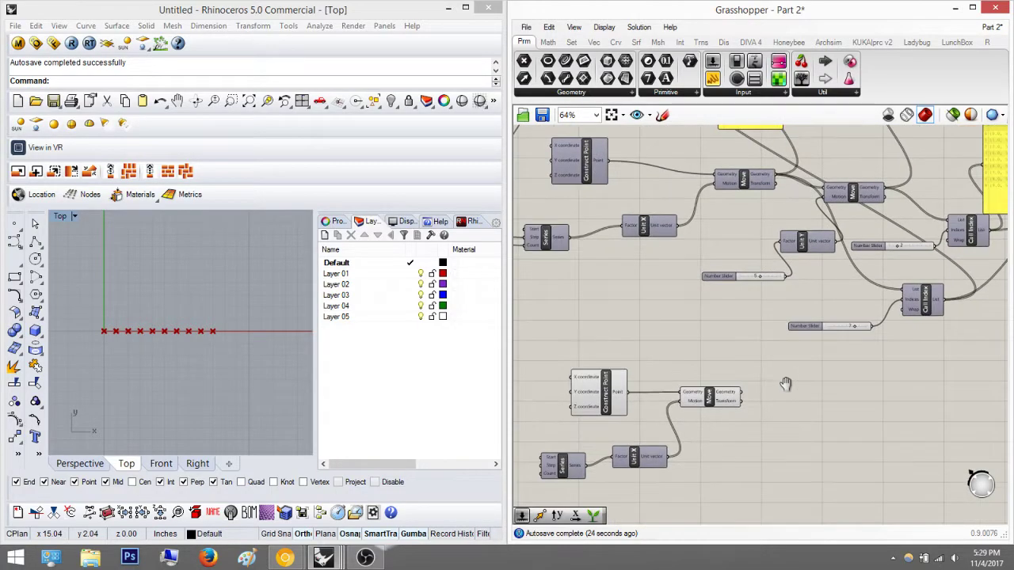
# - Add a second Move component after the first Move in the new chain
pyautogui.doubleClick(816, 392)
pyautogui.write('move')
pyautogui.press('Return')
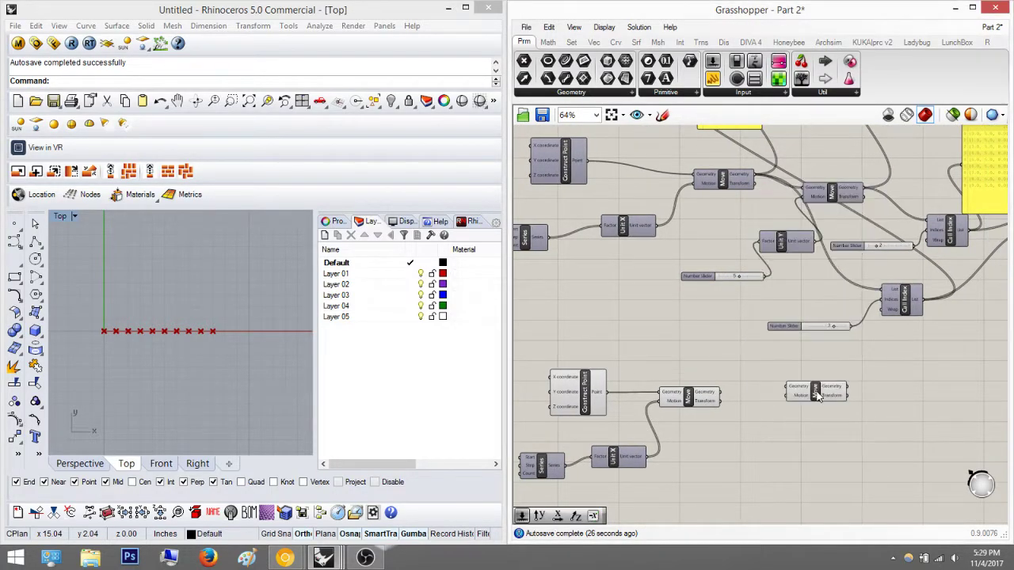
pyautogui.scroll(2, 817, 396)
# - Add a Unit Y vector driven by the existing slider of 5, and wire it and the first Move's geometry into the second Move
pyautogui.doubleClick(741, 418)
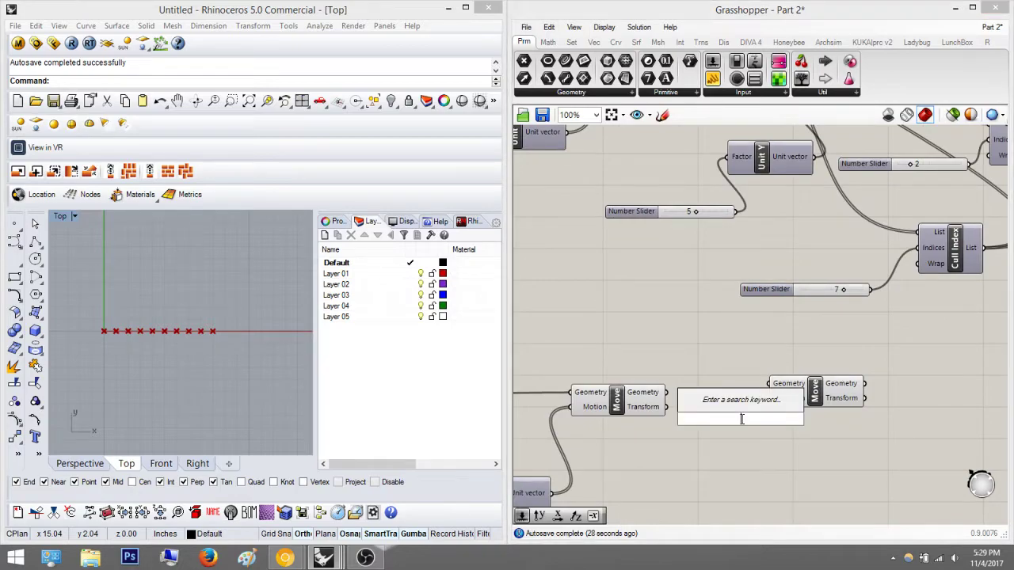
pyautogui.write('unit y')
pyautogui.press('Return')
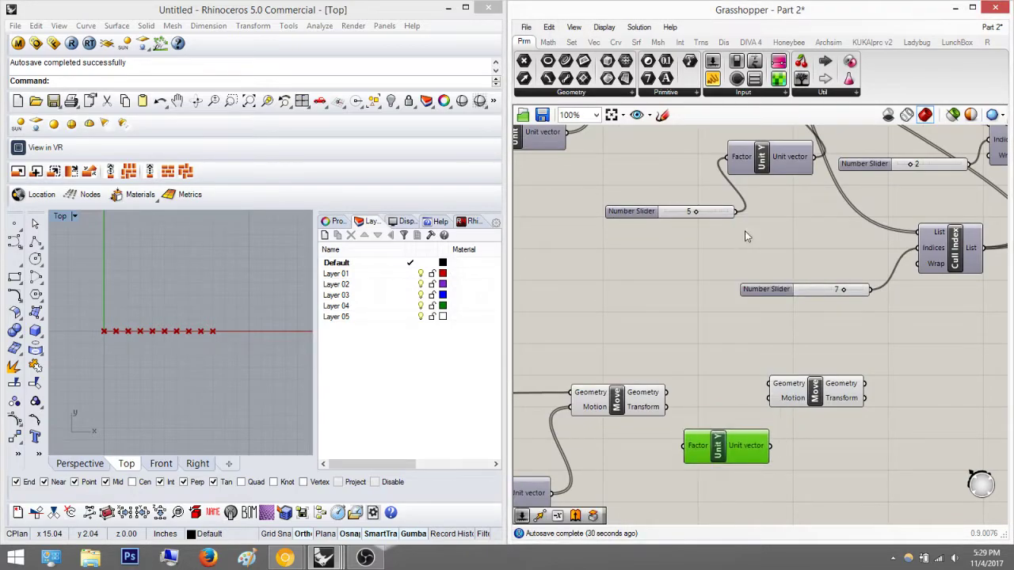
pyautogui.moveTo(736, 218); pyautogui.dragTo(667, 393)
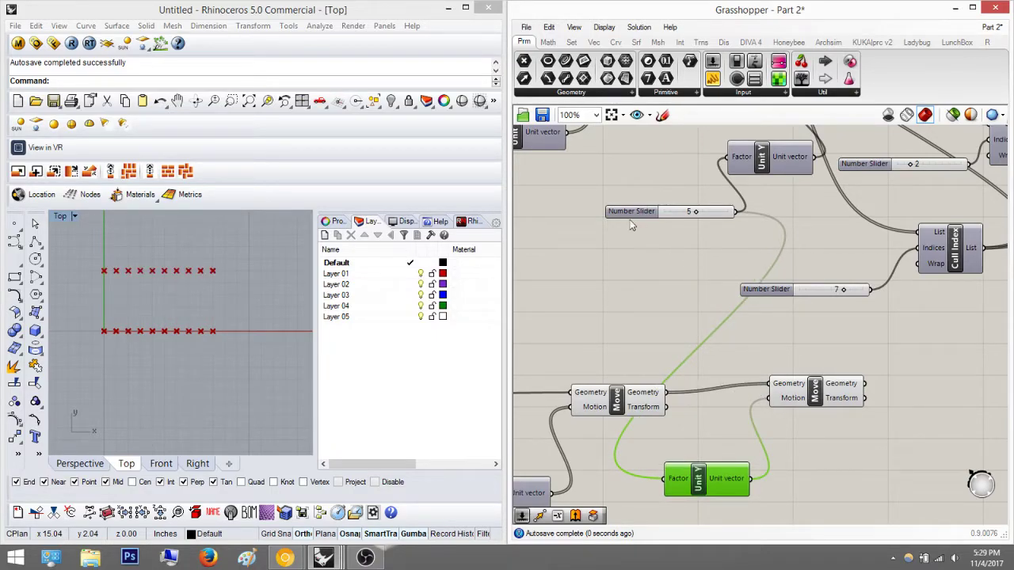
pyautogui.click(869, 420)
# - Review the new two-row point chain against the Cull Index and Line components of the definition above
pyautogui.moveTo(869, 420); pyautogui.dragTo(776, 413, button='right')
pyautogui.scroll(-2, 776, 414)
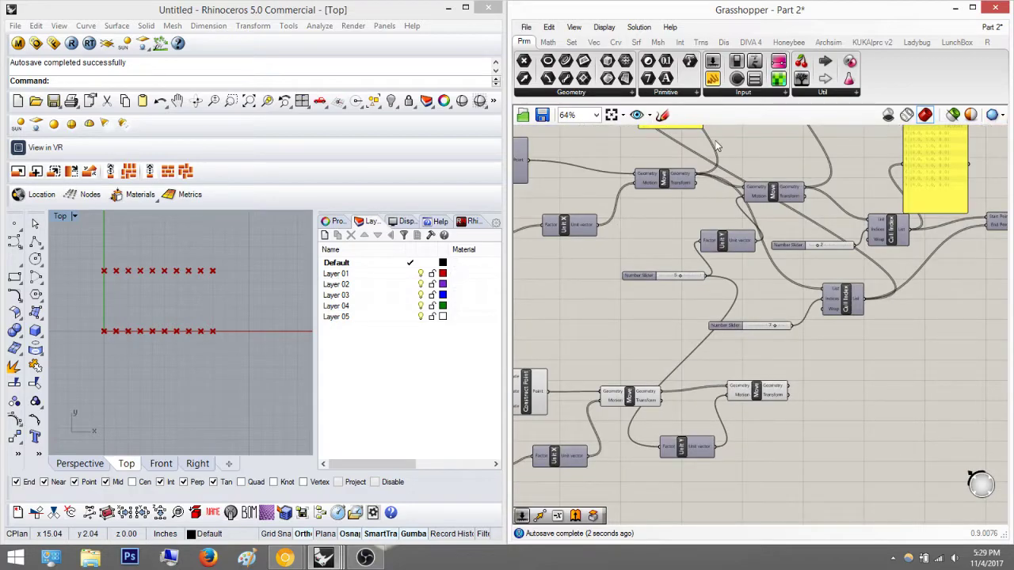
pyautogui.moveTo(614, 200); pyautogui.dragTo(737, 214, button='right')
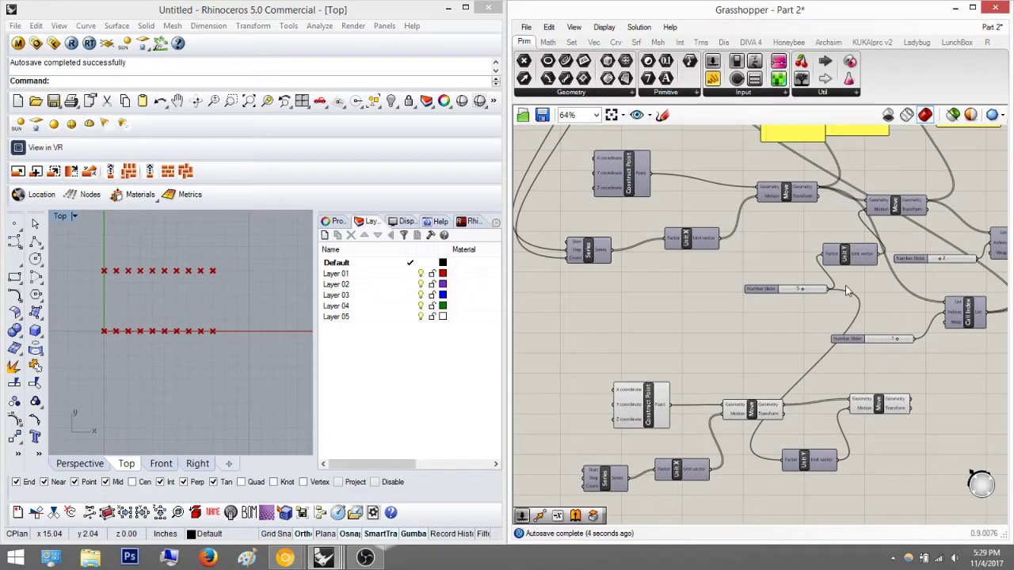
pyautogui.scroll(3, 888, 422)
pyautogui.moveTo(889, 422); pyautogui.dragTo(777, 373, button='right')
pyautogui.click(765, 339)
pyautogui.click(890, 336)
pyautogui.moveTo(891, 336); pyautogui.dragTo(605, 380, button='right')
pyautogui.scroll(-1, 728, 415)
pyautogui.scroll(-1, 728, 406)
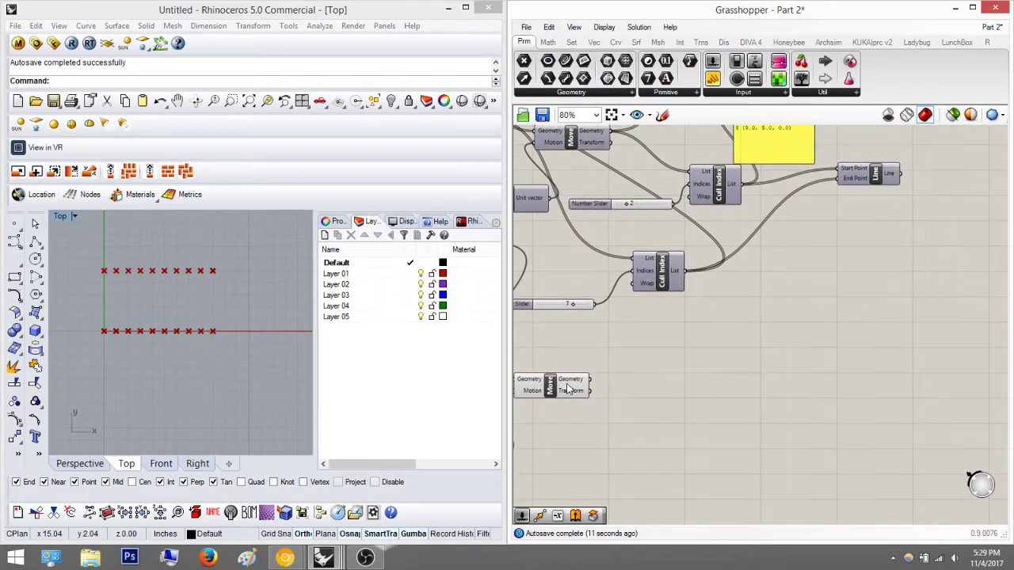
# - Add a Cull Pattern component after the second Move of the new chain
pyautogui.moveTo(686, 381); pyautogui.dragTo(691, 379, button='right')
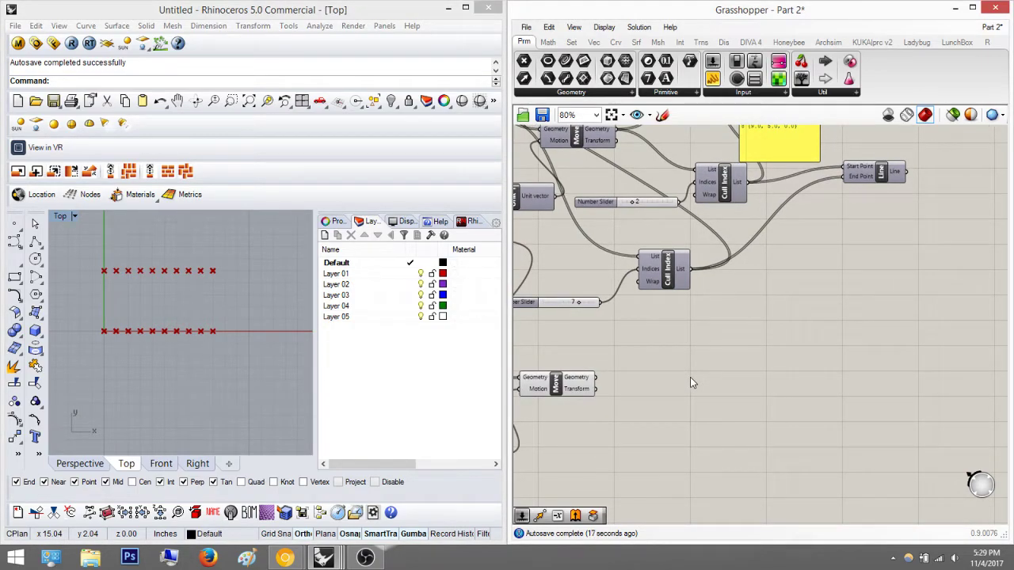
pyautogui.doubleClick(690, 378)
pyautogui.write('cull pattern')
pyautogui.press('Return')
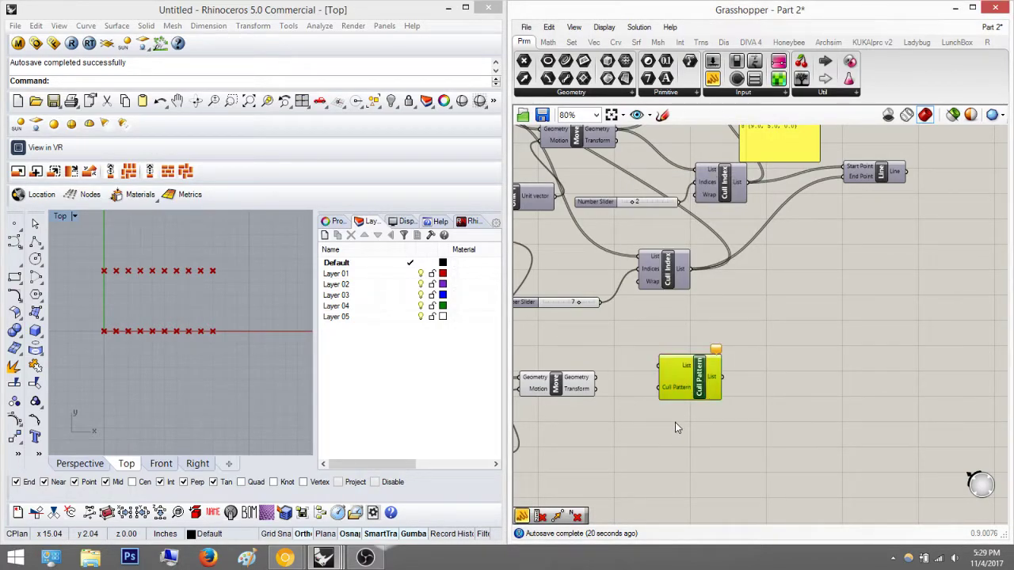
pyautogui.scroll(3, 677, 428)
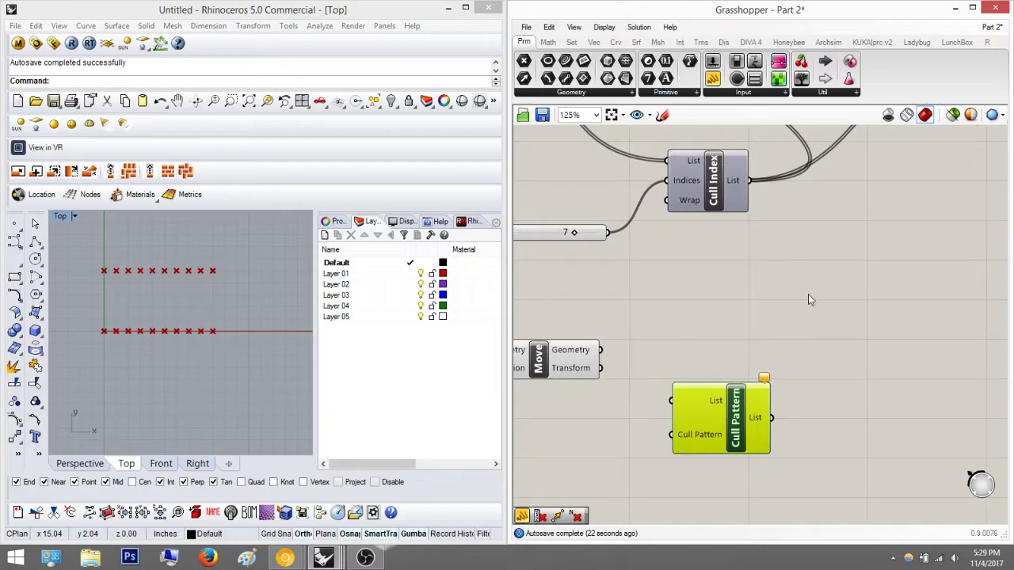
pyautogui.moveTo(753, 310); pyautogui.dragTo(753, 373, button='right')
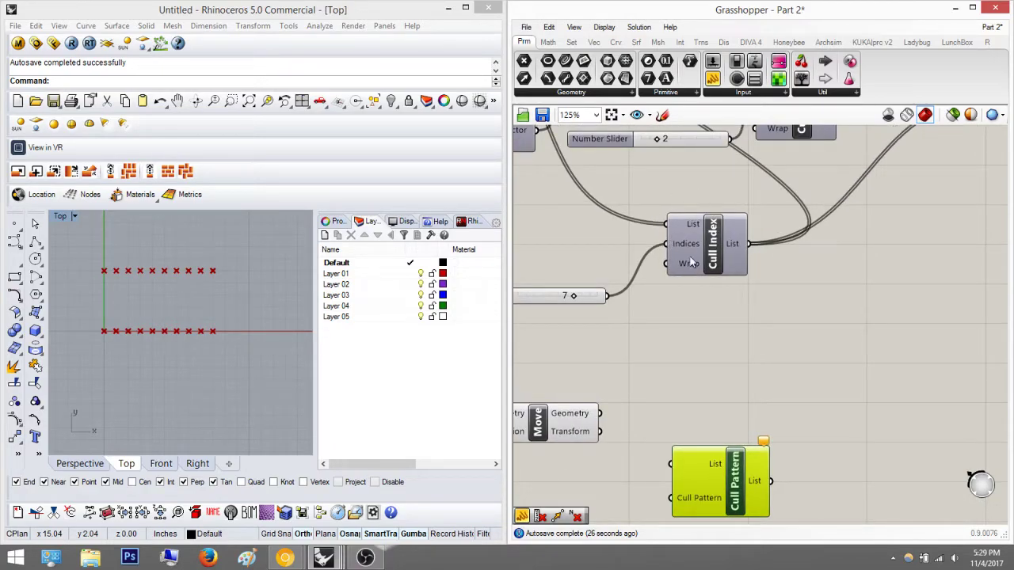
pyautogui.scroll(-4, 722, 256)
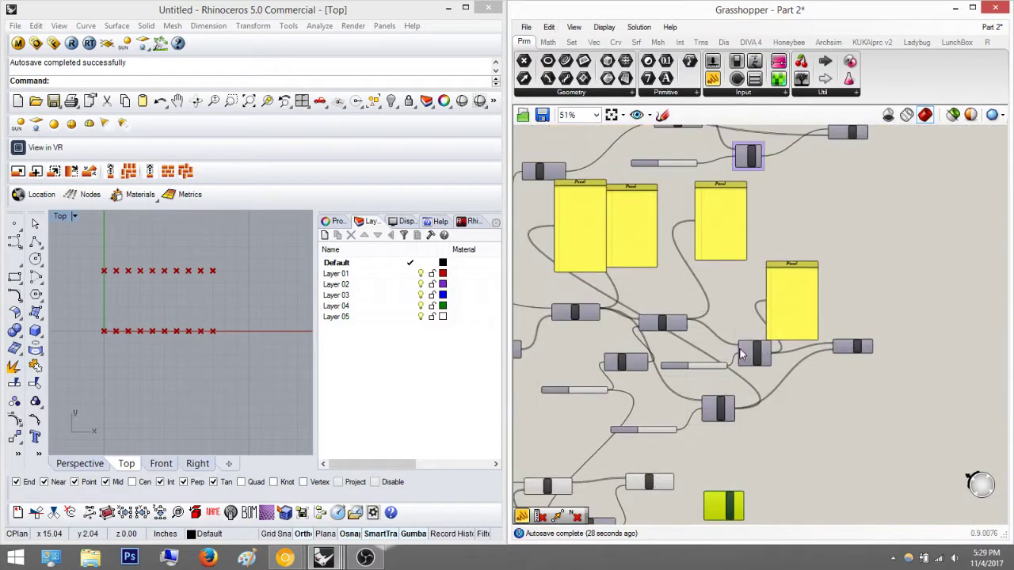
# - Examine the List and Cull Pattern inputs of the new Cull Pattern component, including the default culling pattern
pyautogui.scroll(5, 753, 176)
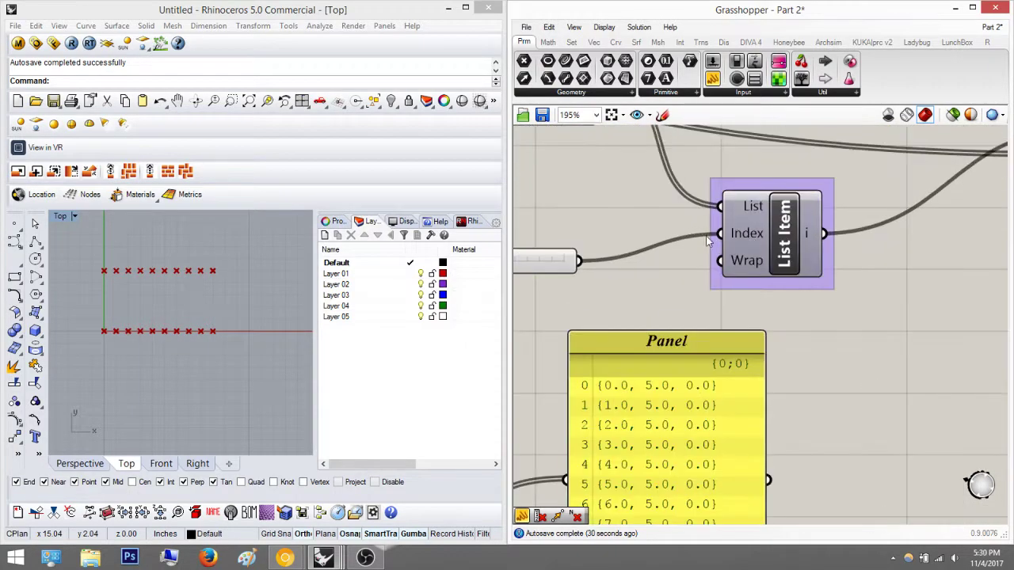
pyautogui.scroll(-3, 736, 255)
pyautogui.moveTo(737, 488); pyautogui.dragTo(729, 80, button='right')
pyautogui.moveTo(726, 374); pyautogui.dragTo(740, 264, button='right')
pyautogui.scroll(6, 707, 443)
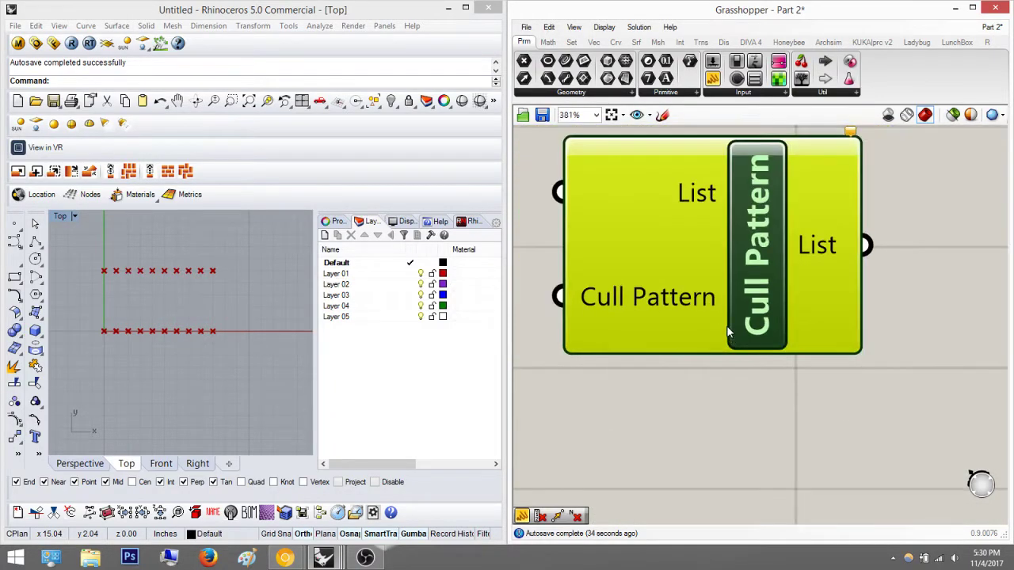
pyautogui.moveTo(694, 202); pyautogui.dragTo(781, 295, button='right')
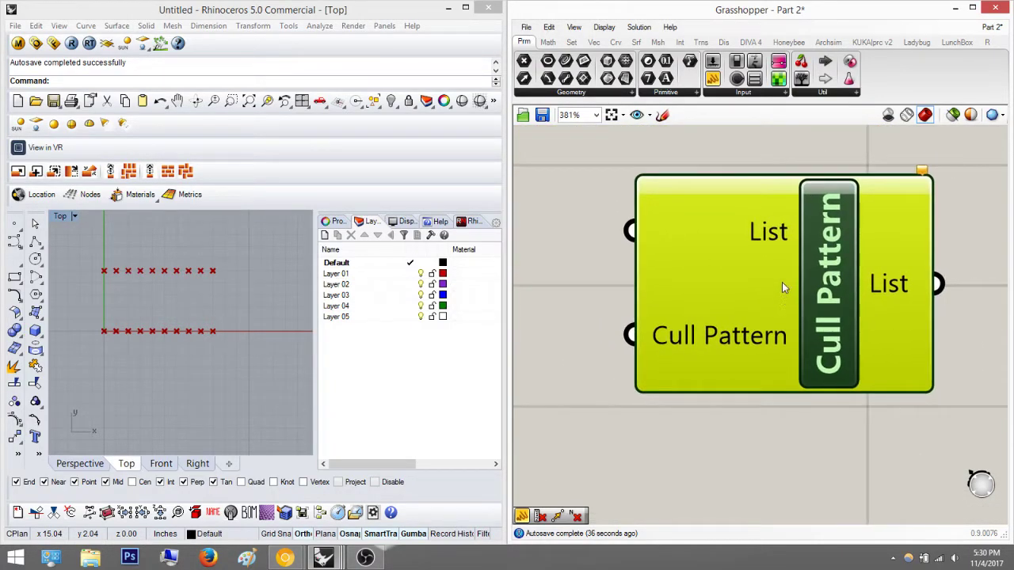
pyautogui.moveTo(777, 248)
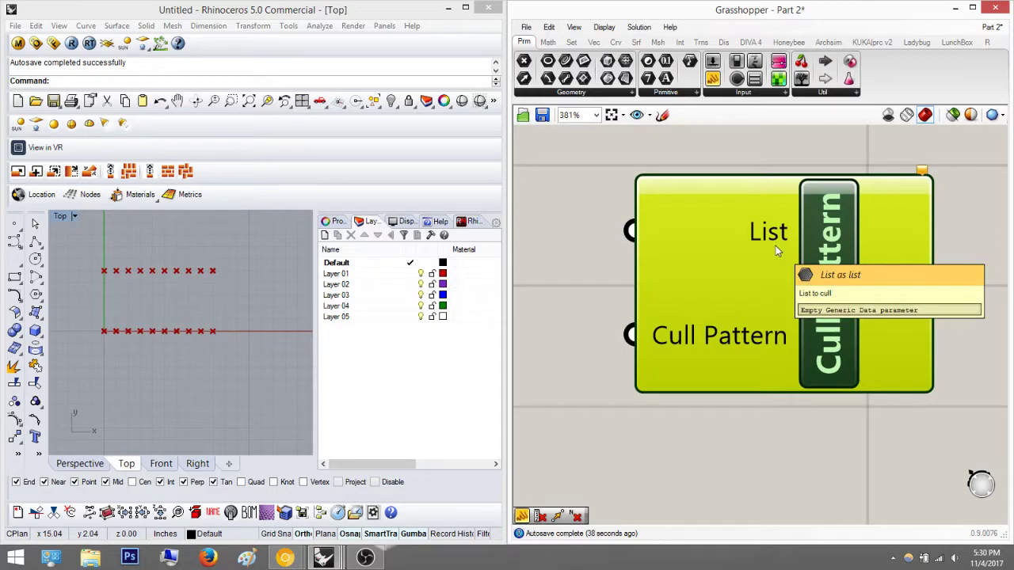
pyautogui.moveTo(774, 342)
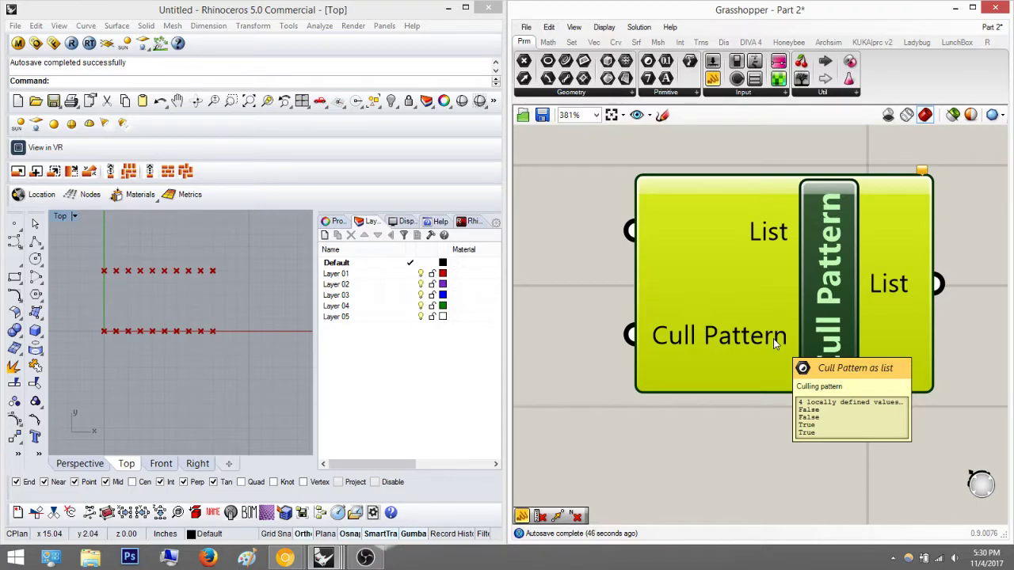
pyautogui.scroll(-8, 774, 313)
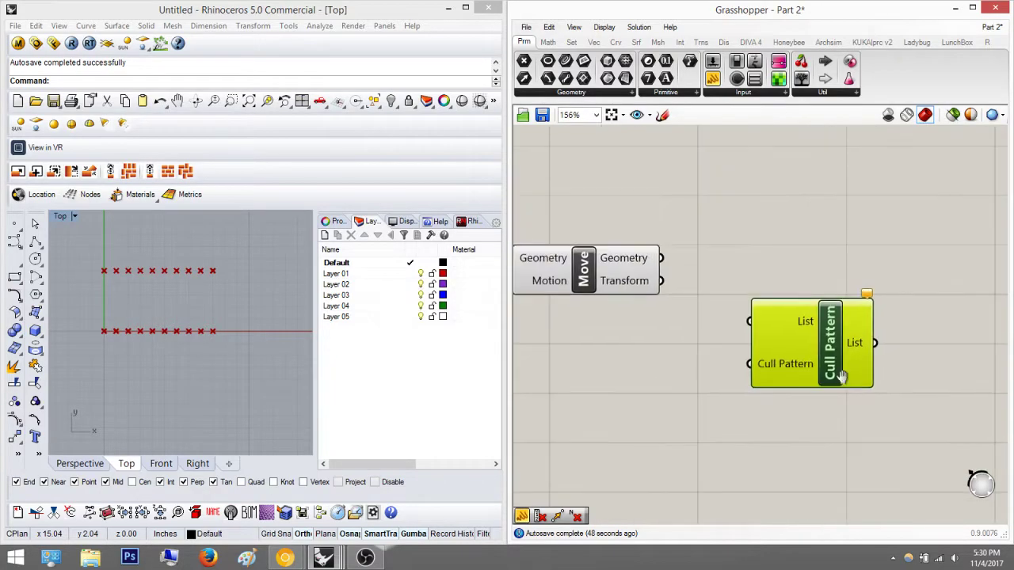
# - Add two panels above the new chain, then wire the first Move's geometry into one and enlarge it to list all points
pyautogui.scroll(-3, 755, 417)
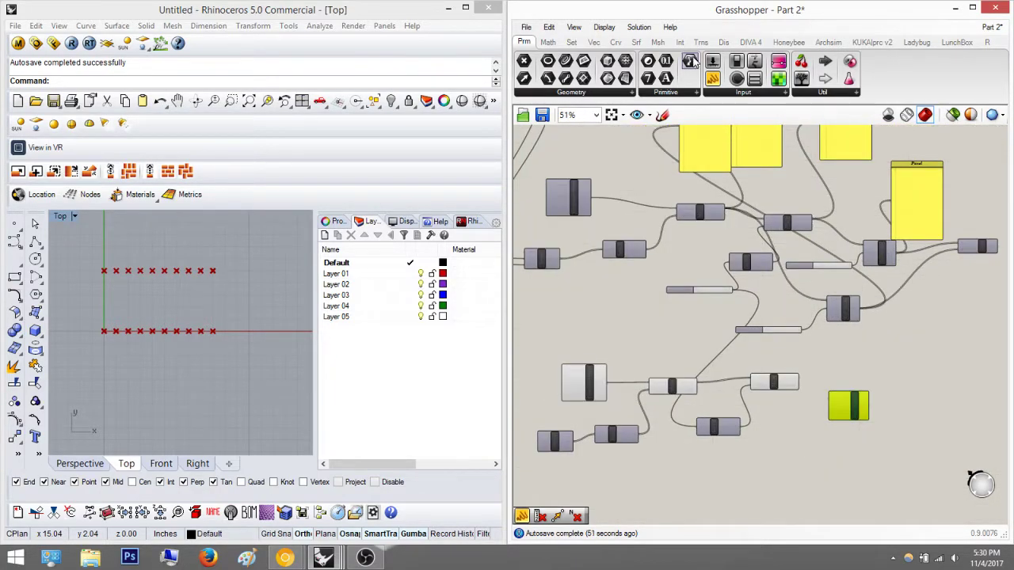
pyautogui.moveTo(838, 330); pyautogui.dragTo(832, 347)
pyautogui.moveTo(712, 78); pyautogui.dragTo(732, 356)
pyautogui.hotkey('ctrl', 'v')
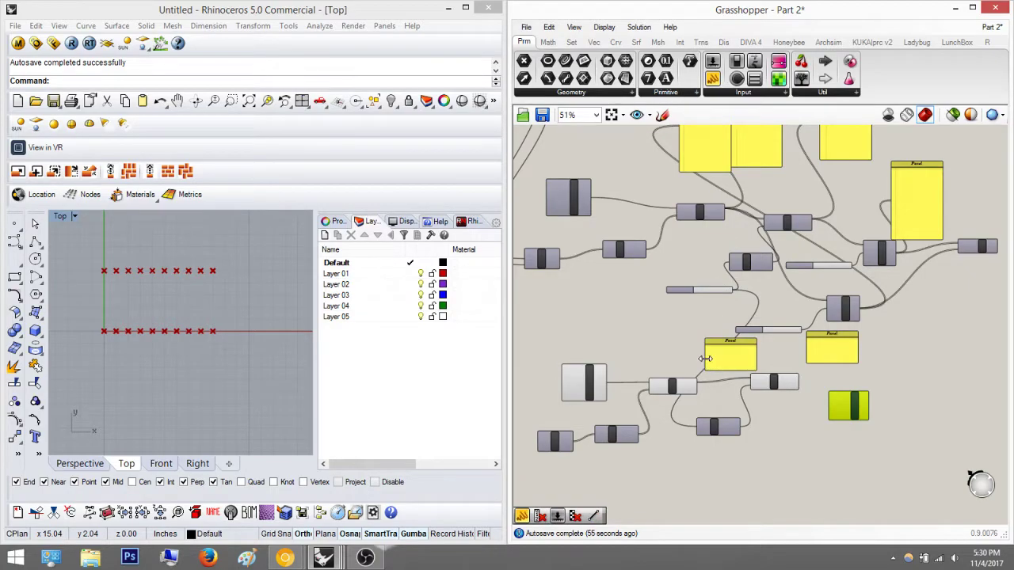
pyautogui.scroll(4, 705, 359)
pyautogui.moveTo(686, 352); pyautogui.dragTo(668, 418)
pyautogui.moveTo(751, 386); pyautogui.dragTo(684, 372)
pyautogui.click(803, 353)
pyautogui.moveTo(912, 347); pyautogui.dragTo(785, 340, button='right')
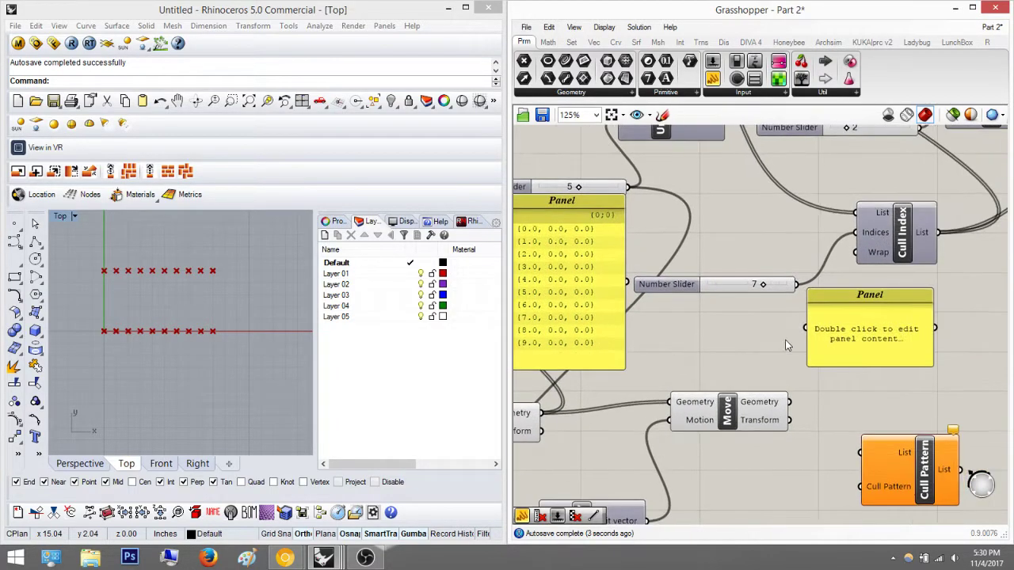
# - Wire the second Move's geometry into the other panel, enlarge it to list all points, and place it beyond the Cull Index component
pyautogui.moveTo(807, 328); pyautogui.dragTo(789, 402)
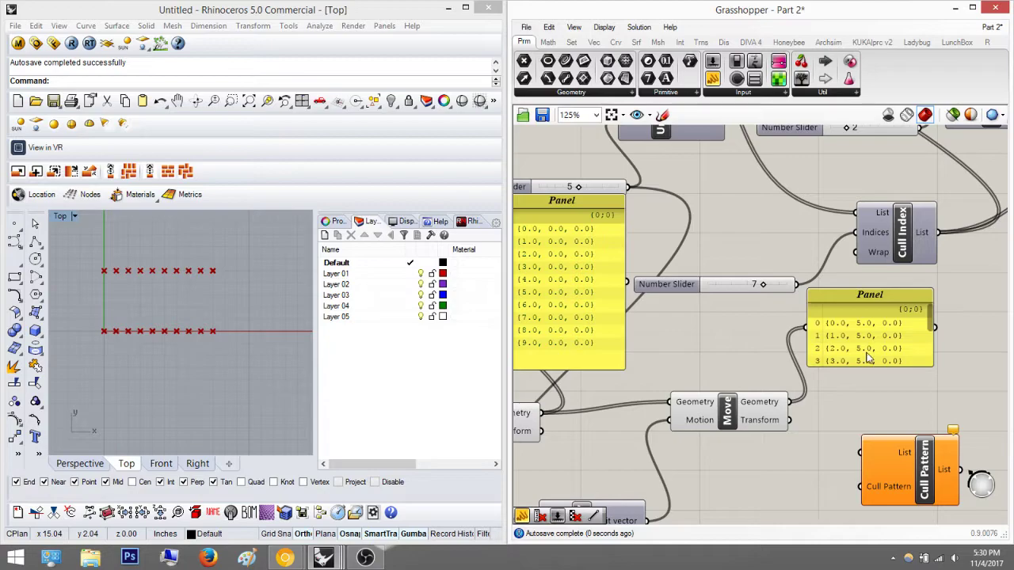
pyautogui.moveTo(861, 362); pyautogui.dragTo(860, 478)
pyautogui.click(902, 366)
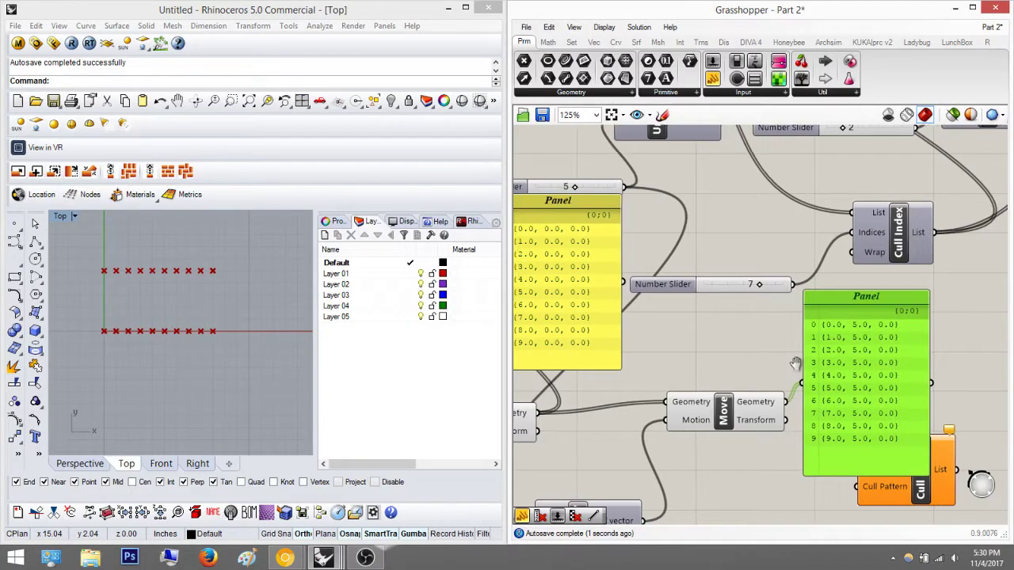
pyautogui.moveTo(902, 367); pyautogui.dragTo(710, 380, button='right')
pyautogui.moveTo(710, 379); pyautogui.dragTo(847, 347)
pyautogui.moveTo(896, 316); pyautogui.dragTo(856, 273, button='right')
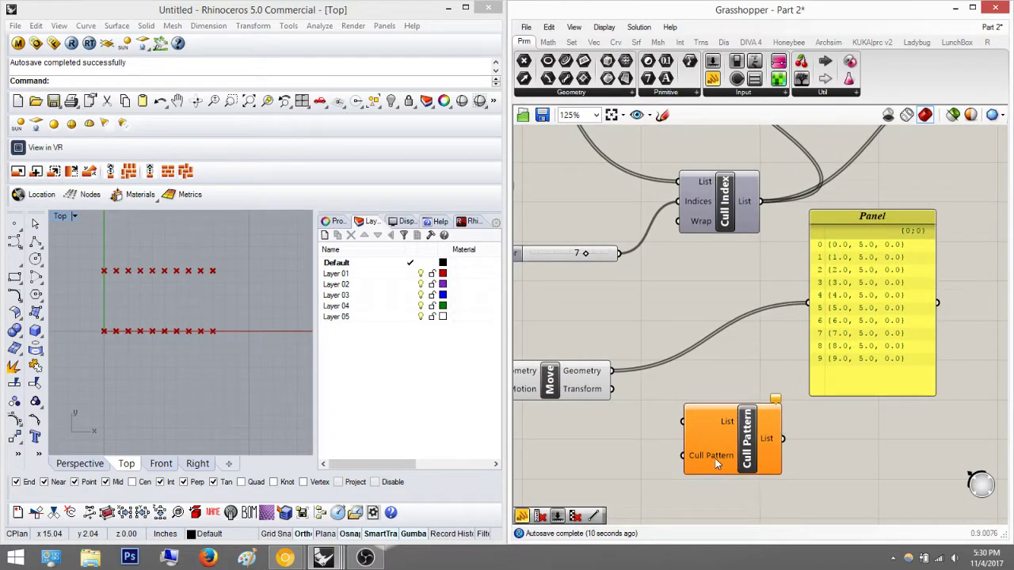
# - Compare the Cull Pattern component's default pattern with the point list in the second Move's panel
pyautogui.moveTo(715, 459)
pyautogui.moveTo(717, 453); pyautogui.dragTo(721, 406)
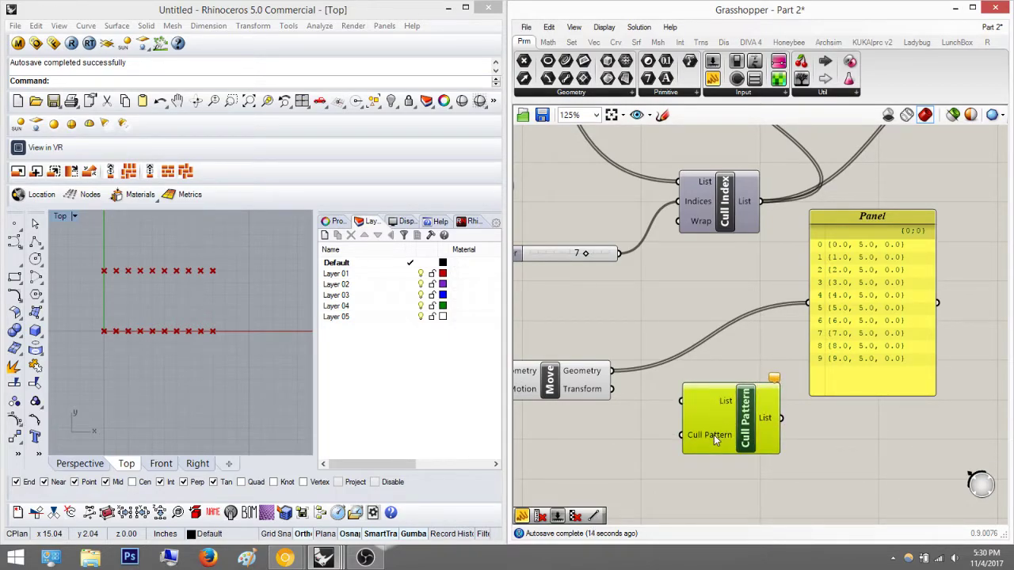
pyautogui.moveTo(714, 435)
pyautogui.scroll(5, 886, 282)
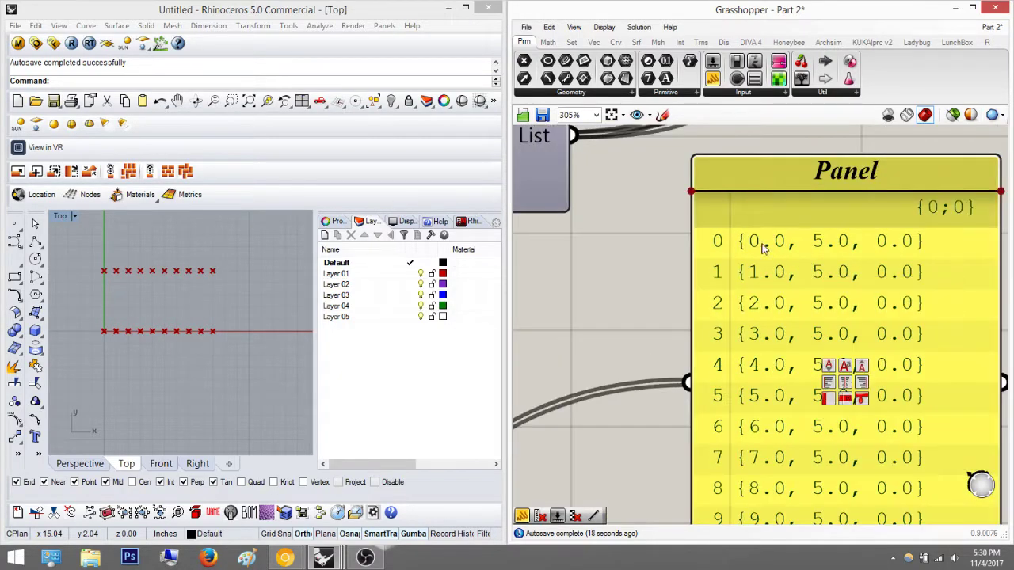
pyautogui.moveTo(751, 225); pyautogui.dragTo(750, 213, button='right')
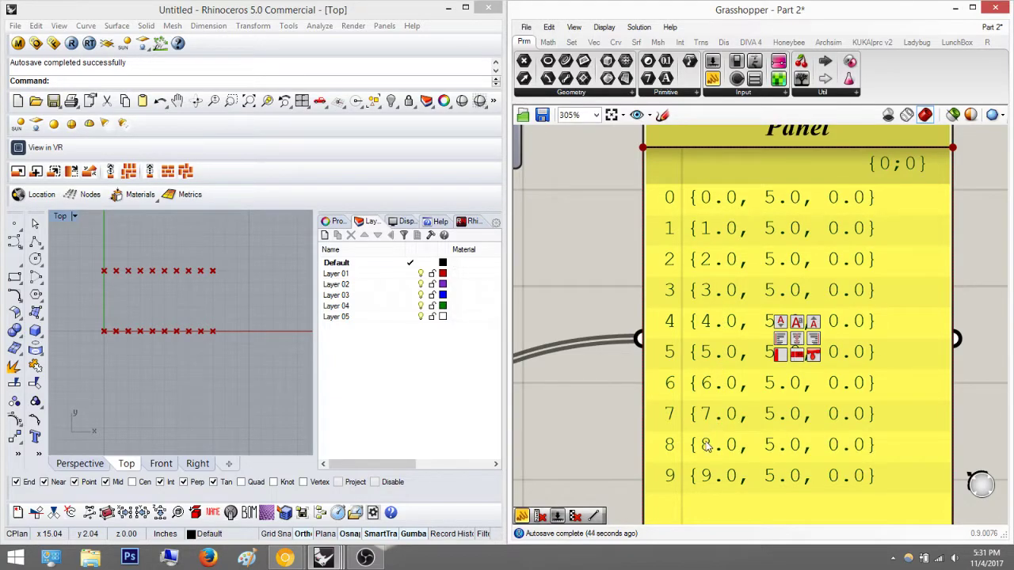
# - Wire the second Move's geometry into the List input of the Cull Pattern component and reposition the component
pyautogui.scroll(-3, 713, 403)
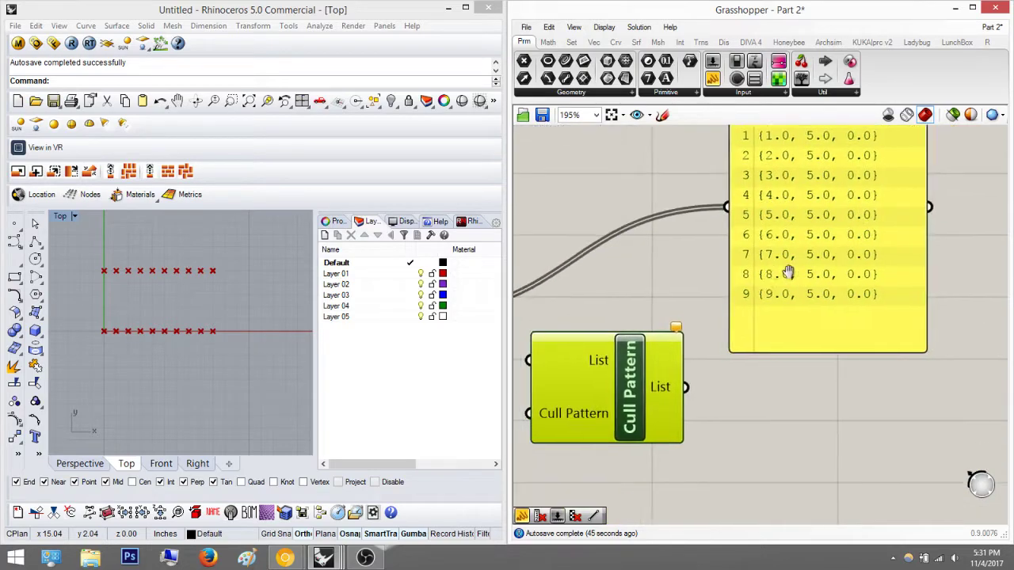
pyautogui.moveTo(712, 314); pyautogui.dragTo(809, 306, button='right')
pyautogui.moveTo(672, 315); pyautogui.dragTo(560, 265)
pyautogui.moveTo(727, 338); pyautogui.dragTo(698, 389)
pyautogui.moveTo(824, 339); pyautogui.dragTo(755, 308, button='right')
# - Add a panel after the Cull Pattern component, wire its List output into it, and enlarge the panel
pyautogui.moveTo(712, 78); pyautogui.dragTo(865, 353)
pyautogui.moveTo(766, 349); pyautogui.dragTo(726, 359)
pyautogui.moveTo(835, 405); pyautogui.dragTo(835, 483)
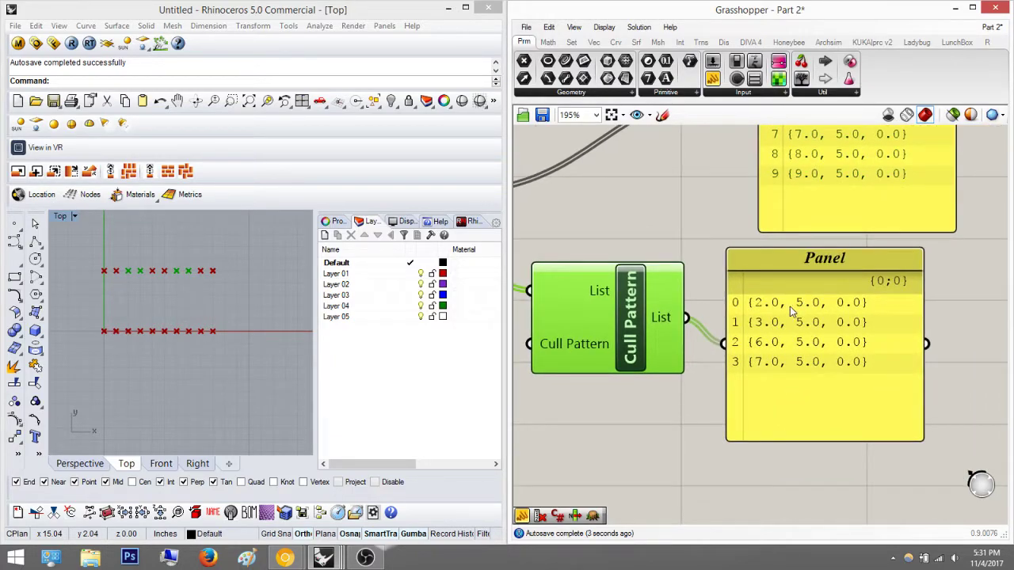
# - Compare the culled point list with the full point list of the second Move in their panels
pyautogui.moveTo(790, 306); pyautogui.dragTo(739, 420, button='right')
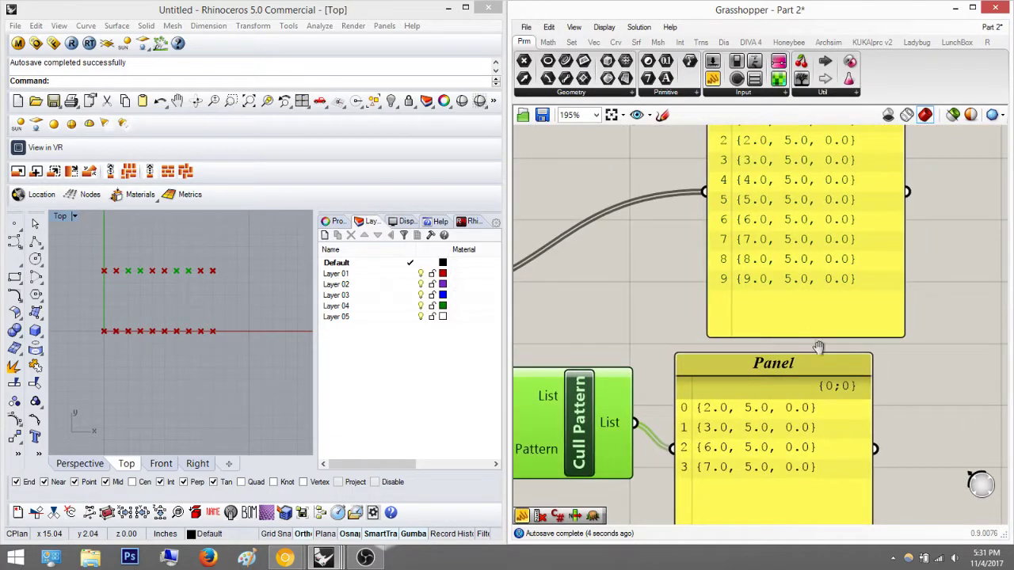
pyautogui.moveTo(818, 347); pyautogui.dragTo(820, 456, button='right')
pyautogui.moveTo(832, 311); pyautogui.dragTo(776, 189, button='right')
pyautogui.scroll(-3, 792, 250)
pyautogui.moveTo(793, 346); pyautogui.dragTo(883, 347, button='right')
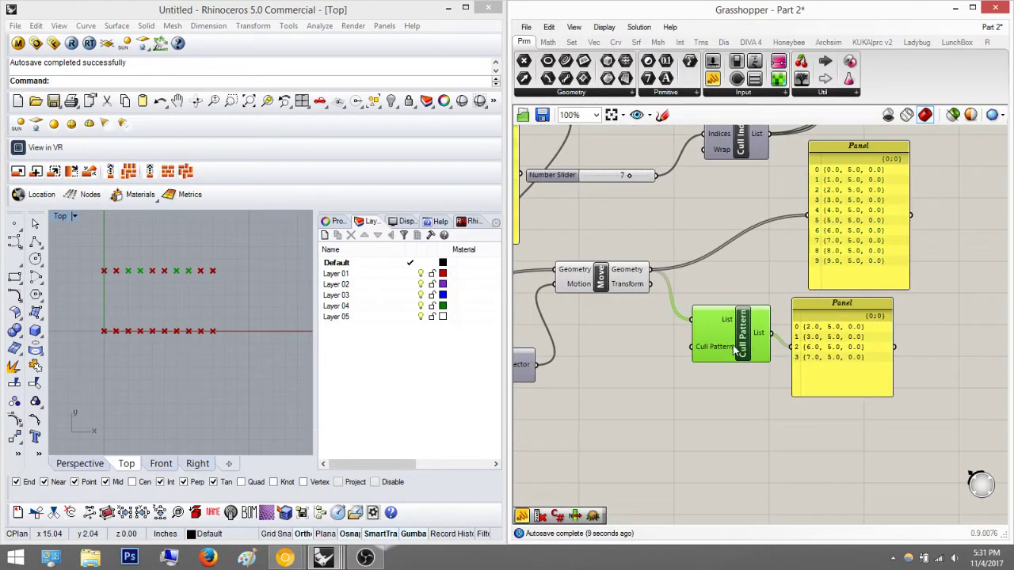
pyautogui.moveTo(756, 331); pyautogui.dragTo(716, 342, button='right')
pyautogui.moveTo(781, 366); pyautogui.dragTo(750, 362, button='right')
pyautogui.click(761, 359)
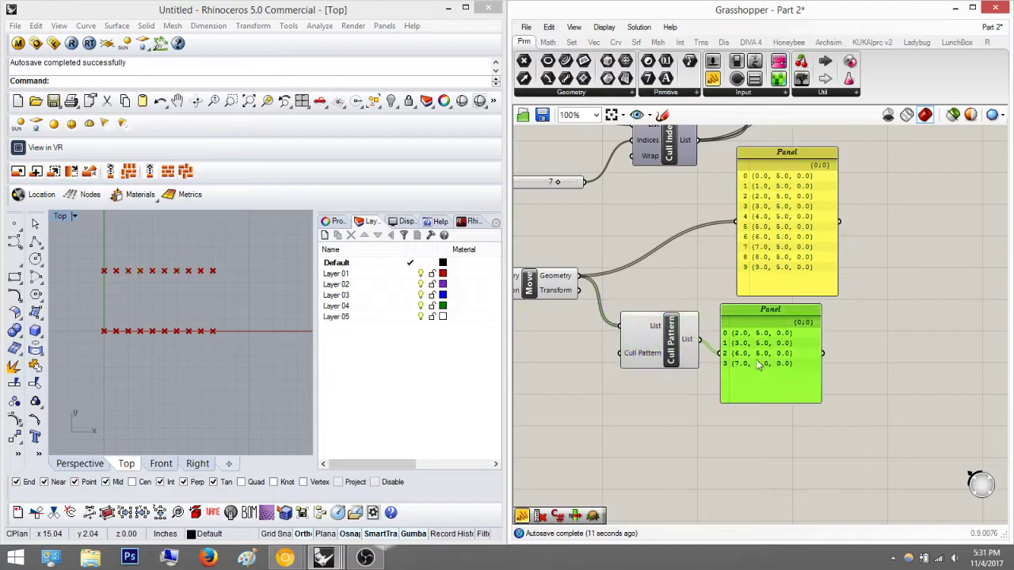
# - Review the upper row of points in the Rhino Top viewport against the Cull Pattern's default true/false values
pyautogui.click(304, 435)
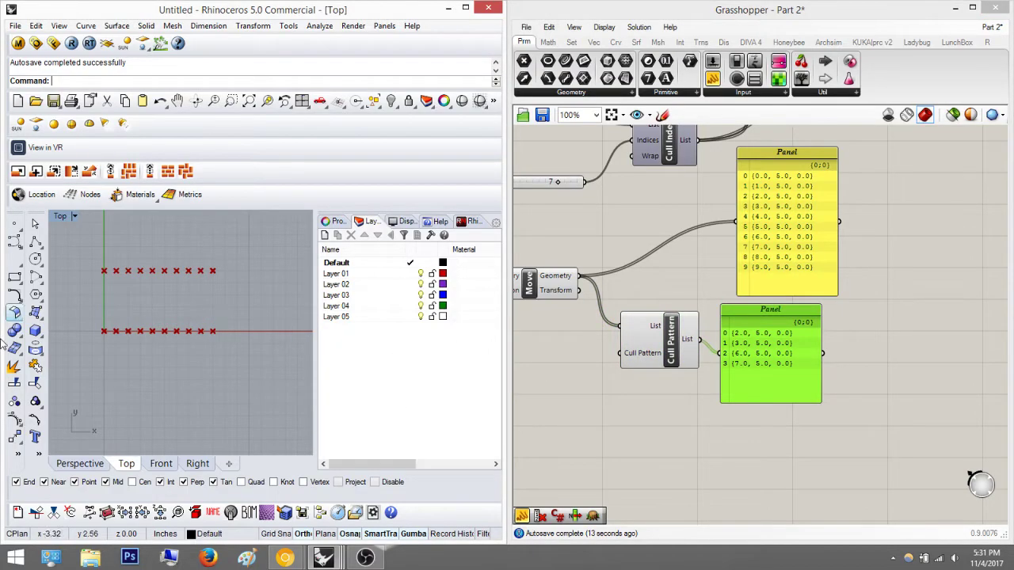
pyautogui.click(726, 363)
pyautogui.moveTo(574, 335); pyautogui.dragTo(631, 372, button='right')
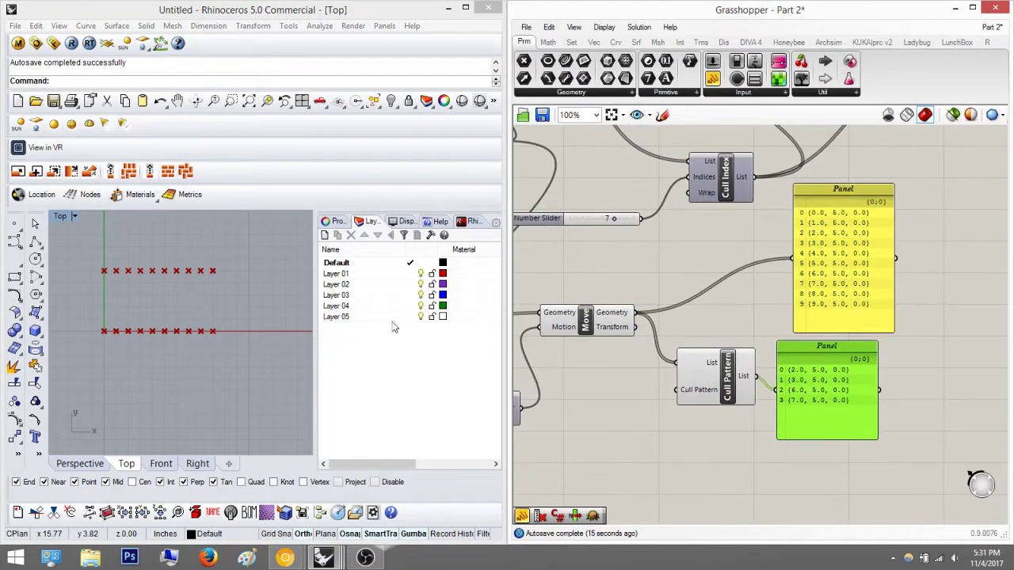
pyautogui.moveTo(246, 309); pyautogui.dragTo(301, 330, button='right')
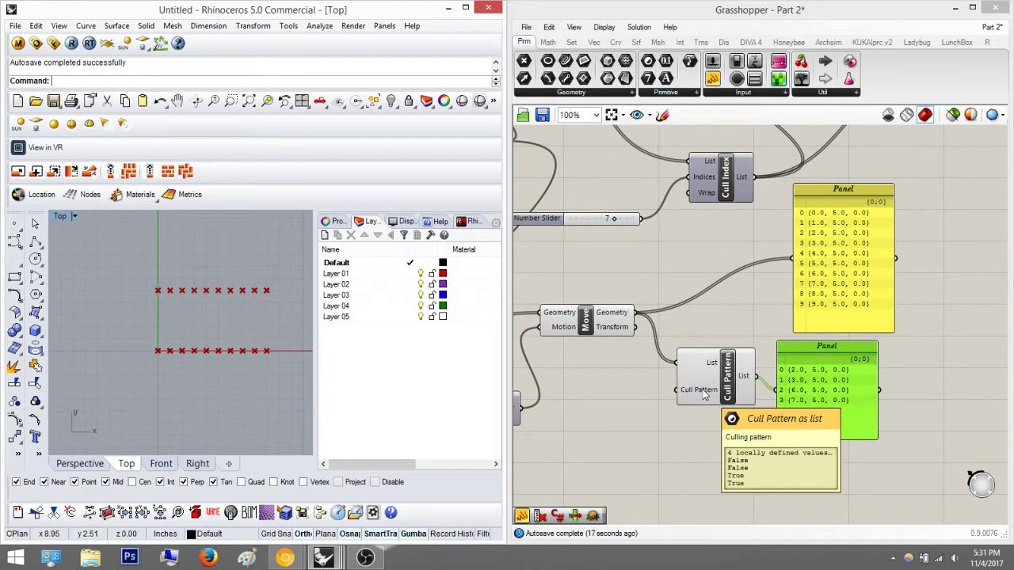
pyautogui.scroll(3, 139, 347)
pyautogui.moveTo(197, 353); pyautogui.dragTo(132, 281, button='right')
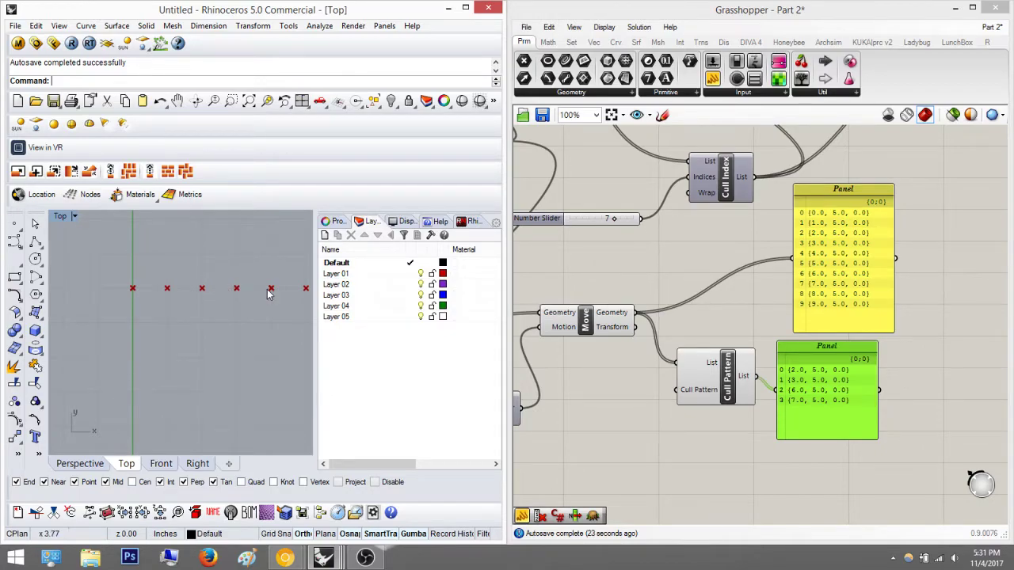
pyautogui.scroll(-2, 226, 292)
pyautogui.scroll(-2, 190, 286)
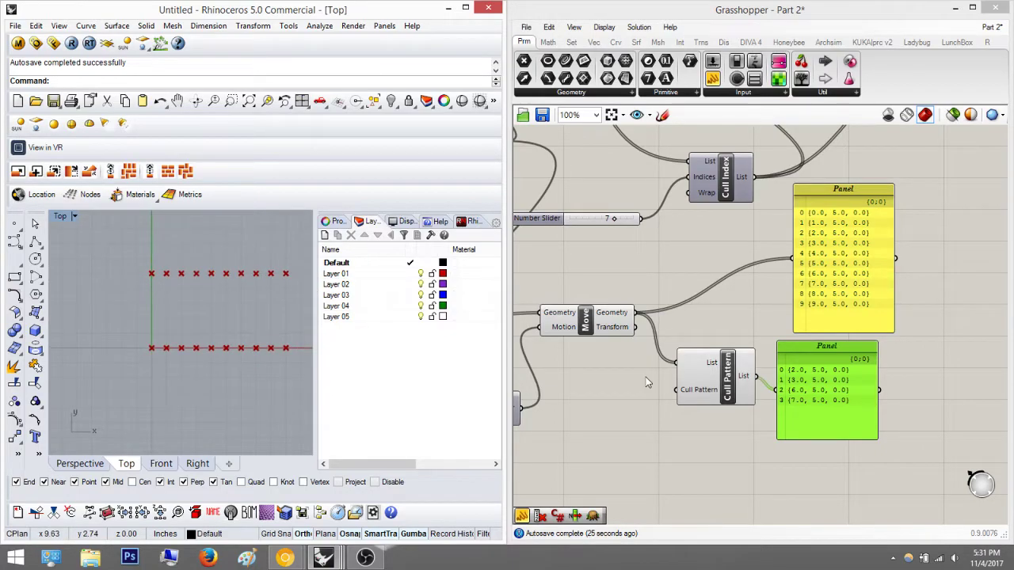
pyautogui.moveTo(757, 451); pyautogui.dragTo(813, 432, button='right')
pyautogui.click(814, 431)
pyautogui.doubleClick(814, 432)
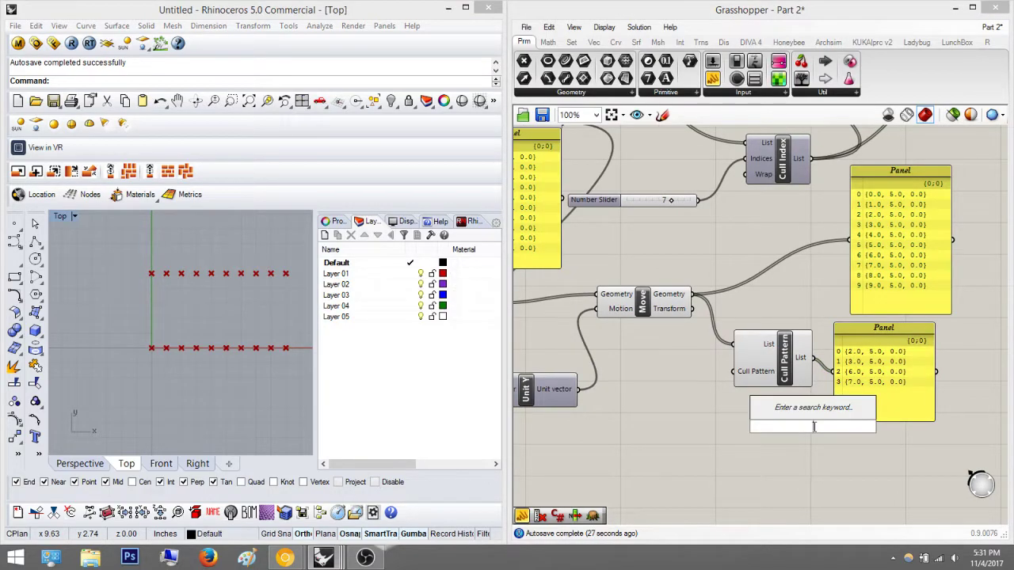
pyautogui.write('pa')
pyautogui.press('BackSpace')
pyautogui.press('BackSpace')
# - Enter 1 and 0 on separate lines in a new panel and wire it into the Cull Pattern component's pattern input
pyautogui.scroll(3, 768, 385)
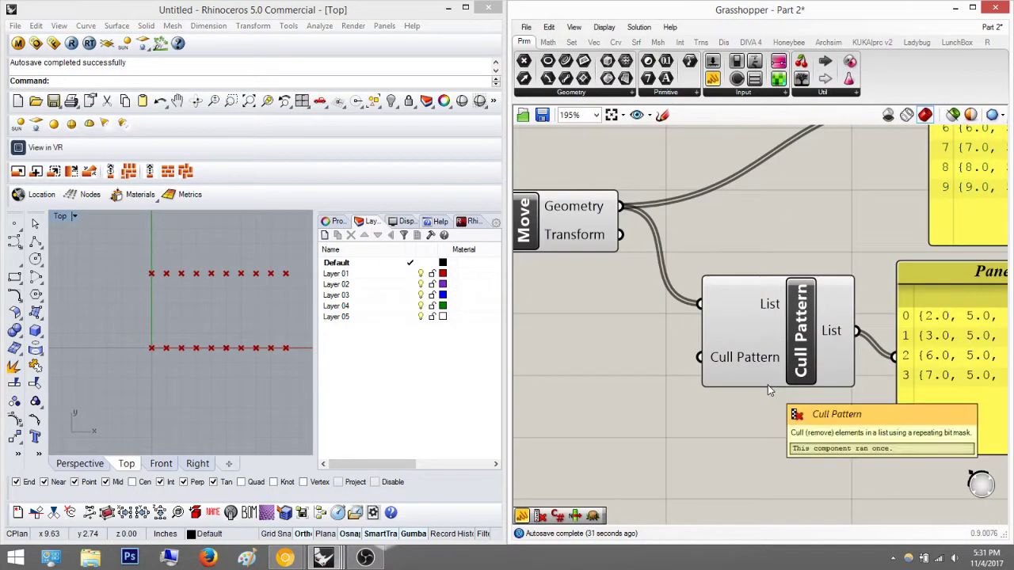
pyautogui.moveTo(760, 370)
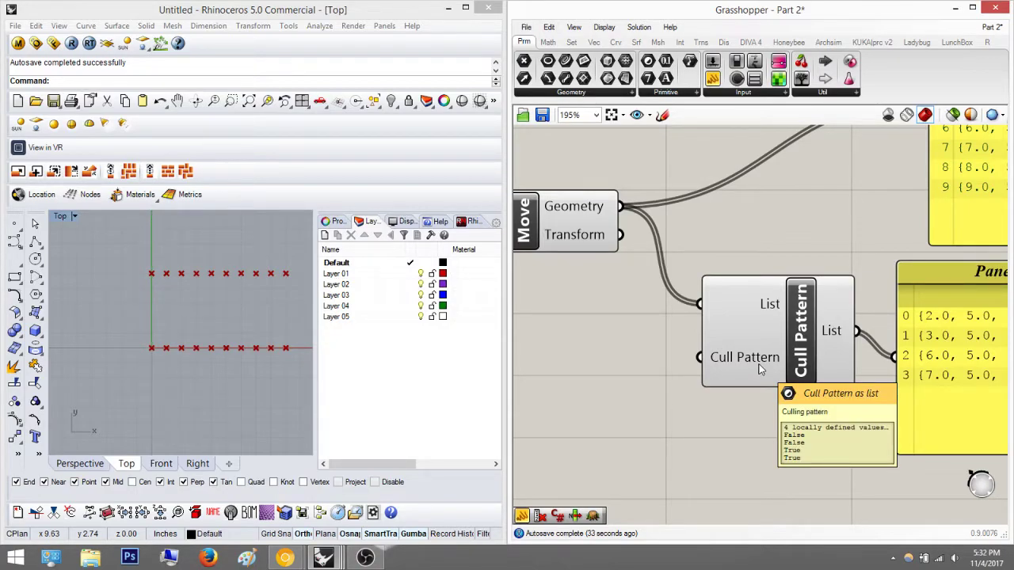
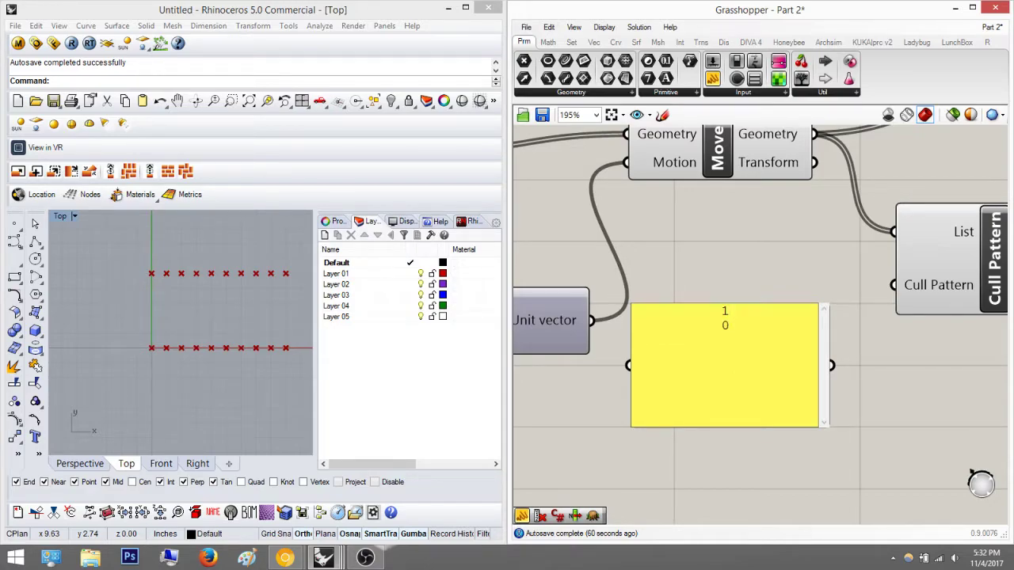
pyautogui.moveTo(727, 309); pyautogui.dragTo(717, 309)
pyautogui.click(729, 326)
pyautogui.click(883, 383)
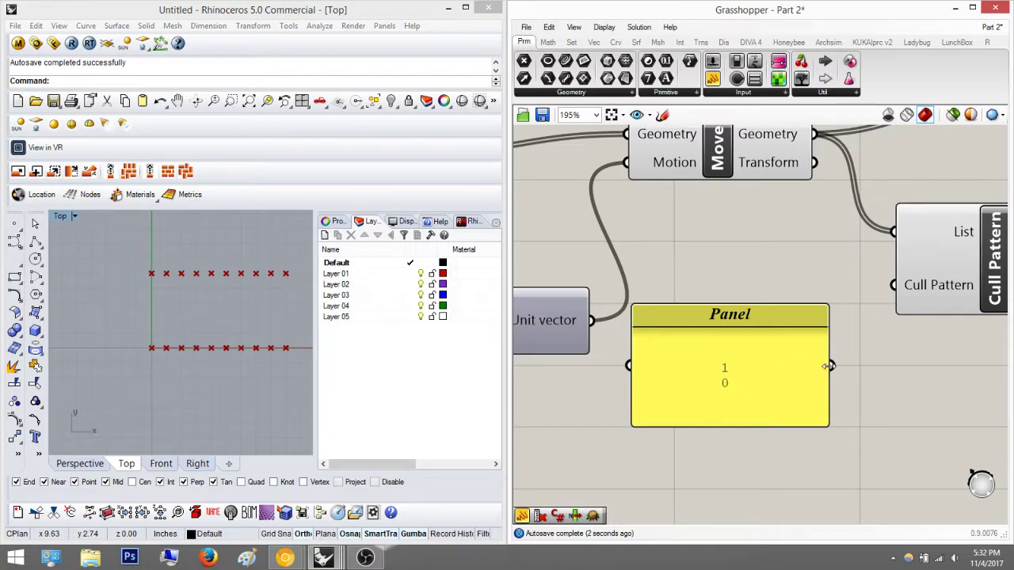
pyautogui.moveTo(844, 357); pyautogui.dragTo(896, 292)
pyautogui.moveTo(865, 335); pyautogui.dragTo(813, 347, button='right')
pyautogui.scroll(-3, 813, 346)
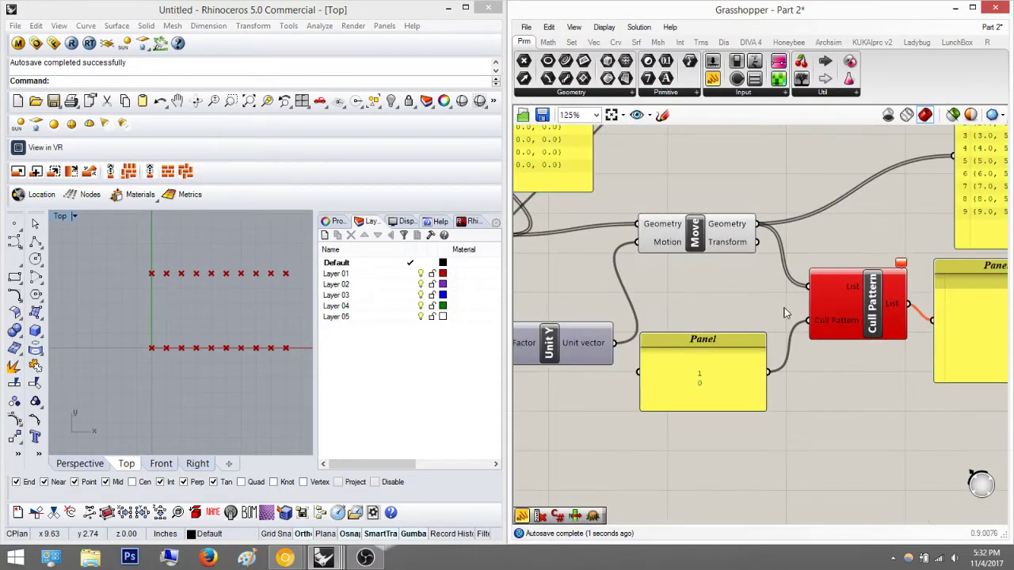
# - Check the Cull Pattern component's status and its 1 and 0 pattern panel, then move that panel farther below the second Move
pyautogui.moveTo(854, 286); pyautogui.dragTo(832, 285, button='right')
pyautogui.click(309, 375)
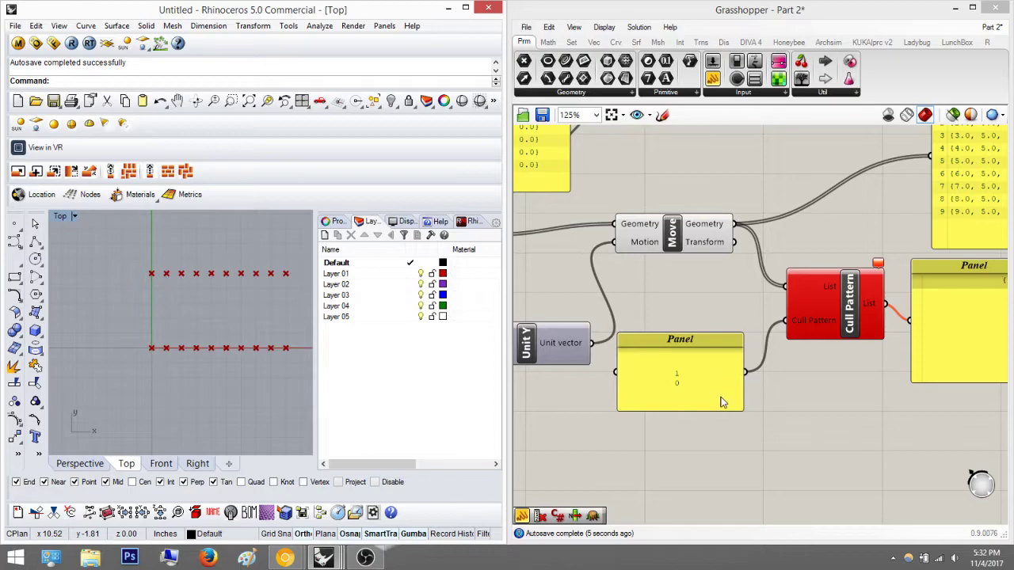
pyautogui.moveTo(880, 268)
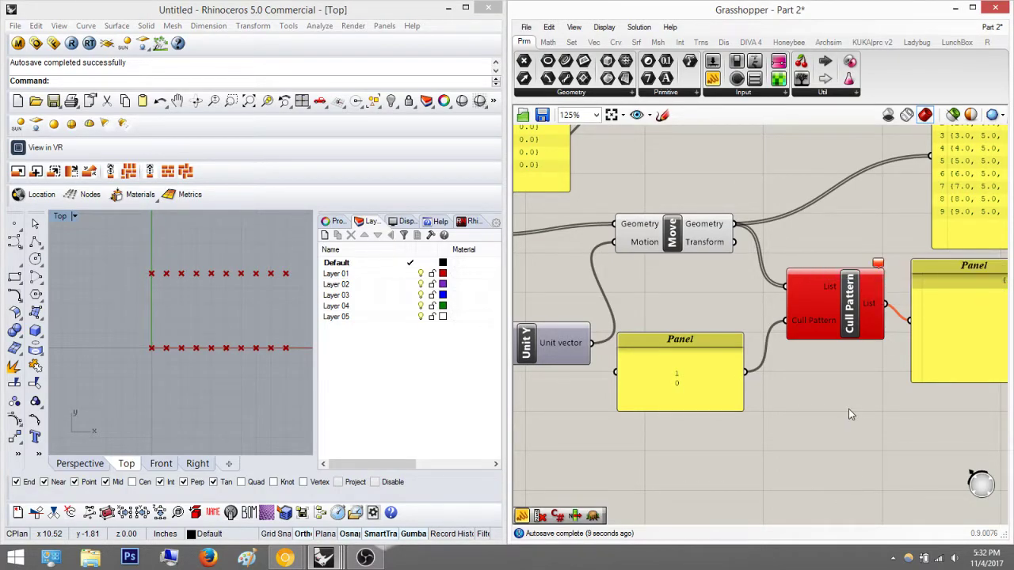
pyautogui.scroll(4, 745, 382)
pyautogui.scroll(-4, 767, 350)
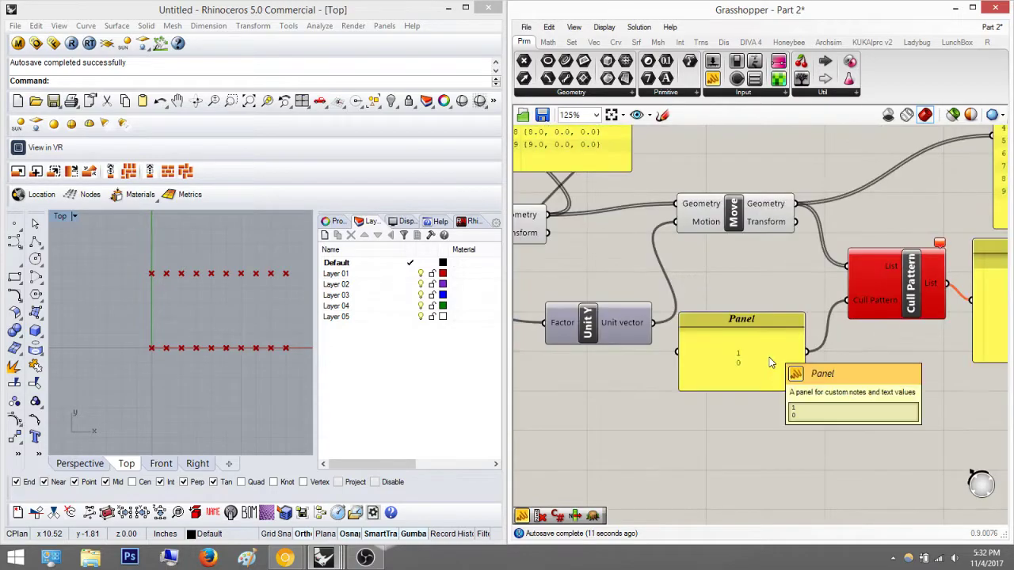
pyautogui.click(779, 413)
pyautogui.click(873, 377)
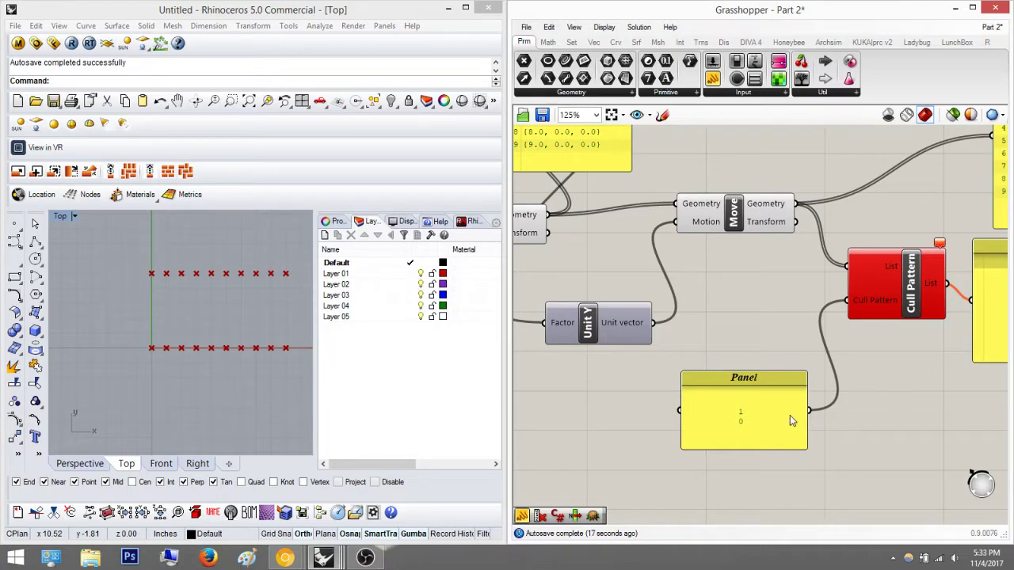
pyautogui.click(749, 405)
pyautogui.rightClick(749, 404)
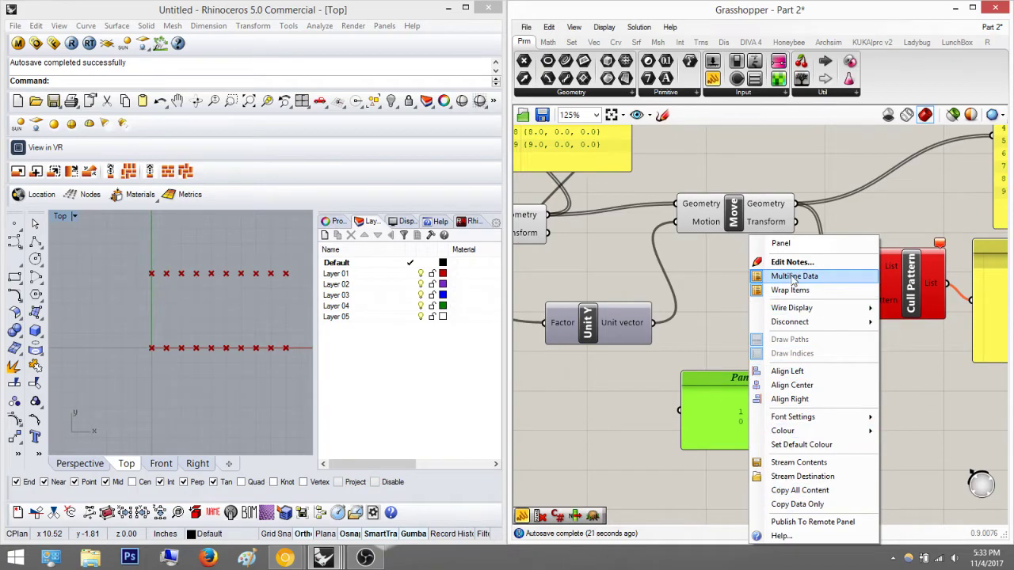
pyautogui.click(720, 331)
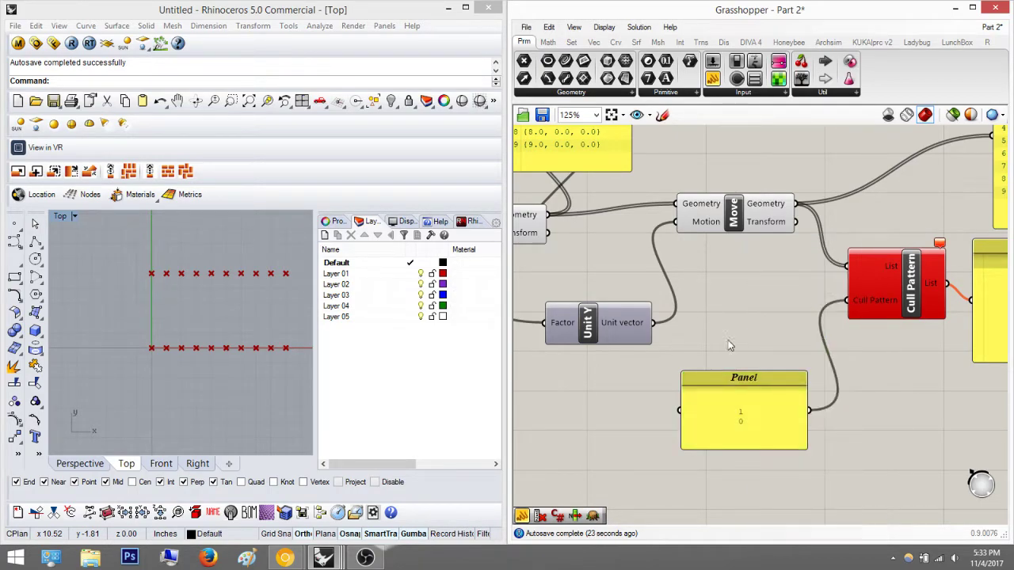
# - Turn off Multiline Data on the 1 and 0 pattern panel so each line is passed as a separate item
pyautogui.moveTo(763, 293); pyautogui.dragTo(644, 360, button='right')
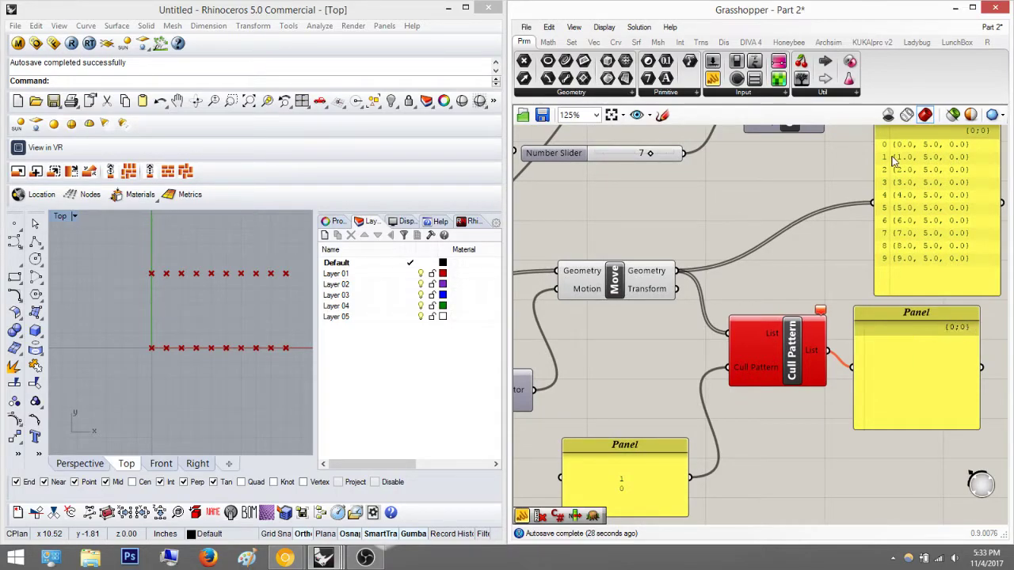
pyautogui.moveTo(944, 141); pyautogui.dragTo(935, 185, button='right')
pyautogui.moveTo(900, 301); pyautogui.dragTo(960, 217, button='right')
pyautogui.click(683, 436)
pyautogui.rightClick(686, 441)
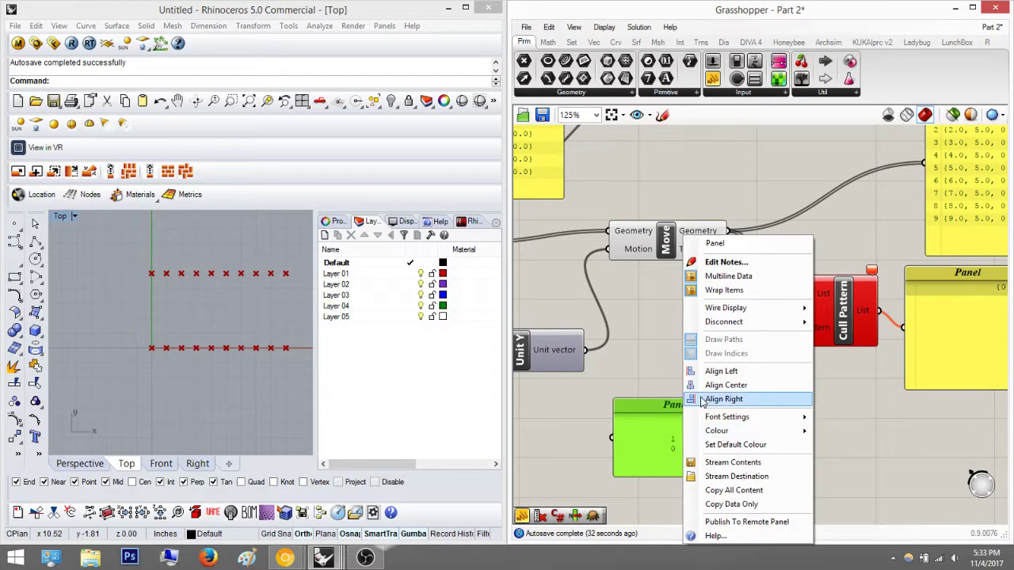
pyautogui.click(711, 279)
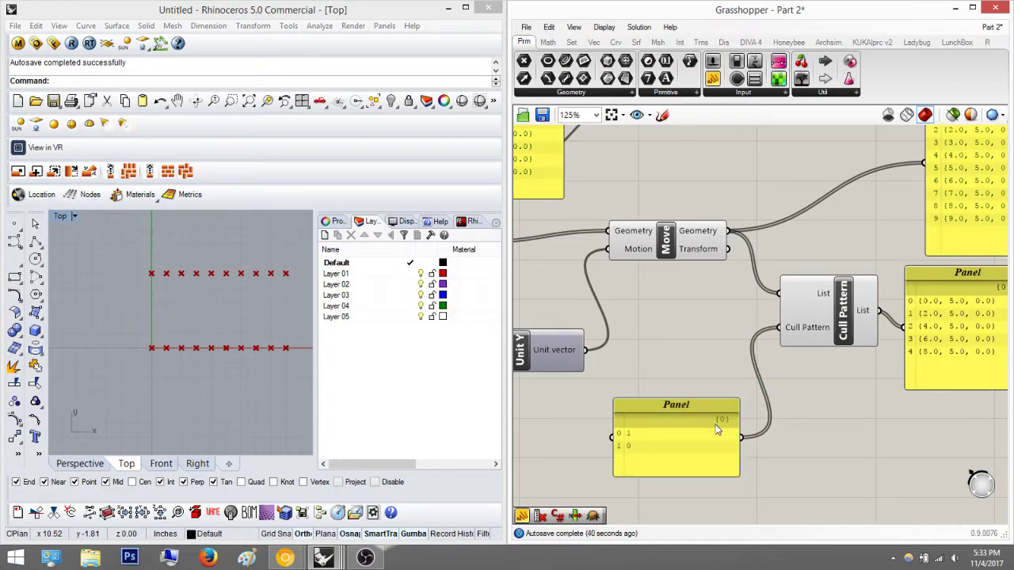
# - Highlight the Cull Pattern's output points in Rhino and compare its list panel with the full list of the second Move
pyautogui.moveTo(679, 332); pyautogui.dragTo(631, 338, button='right')
pyautogui.moveTo(790, 312); pyautogui.dragTo(782, 321)
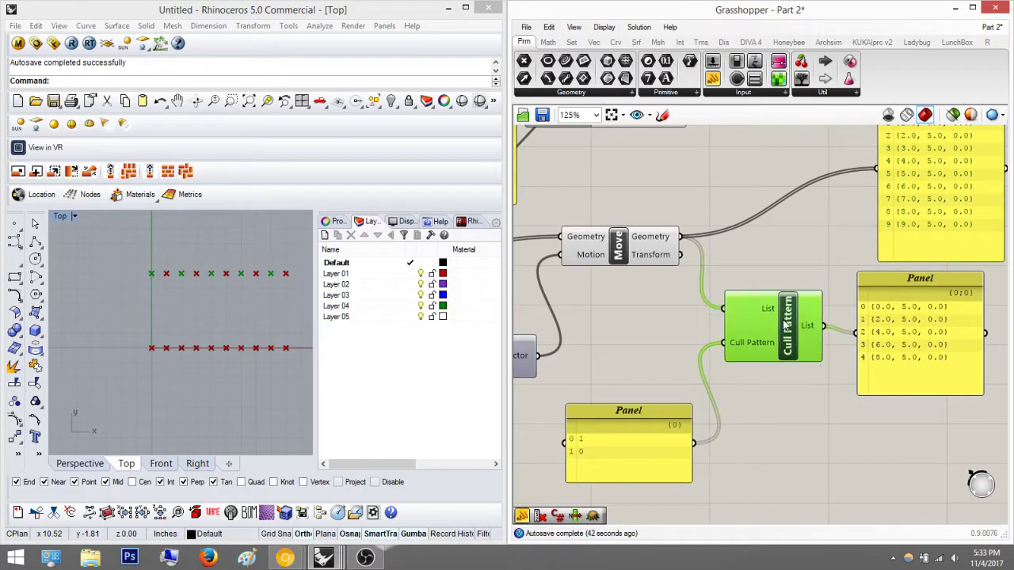
pyautogui.click(364, 438)
pyautogui.click(774, 388)
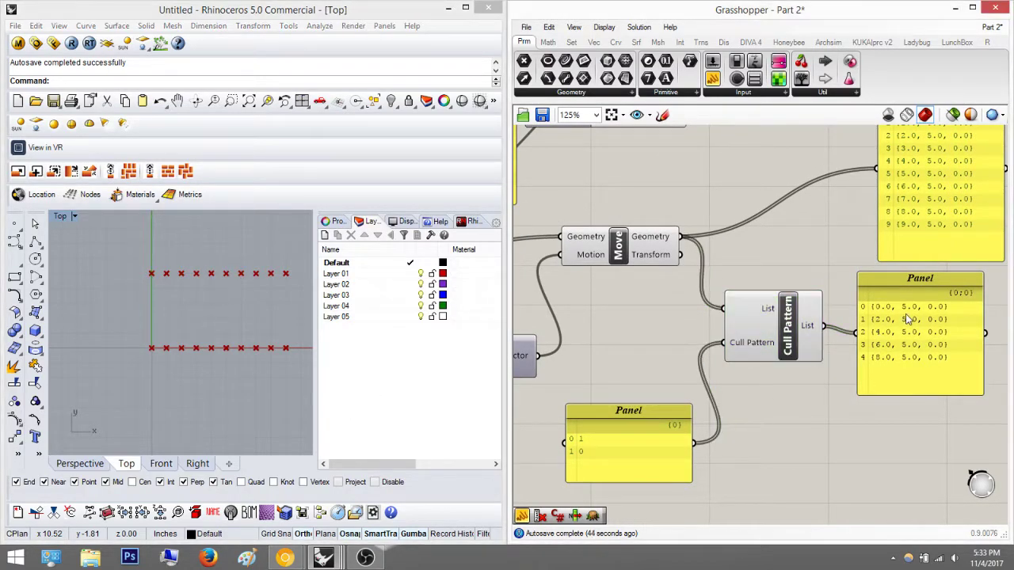
pyautogui.moveTo(846, 323); pyautogui.dragTo(784, 383, button='right')
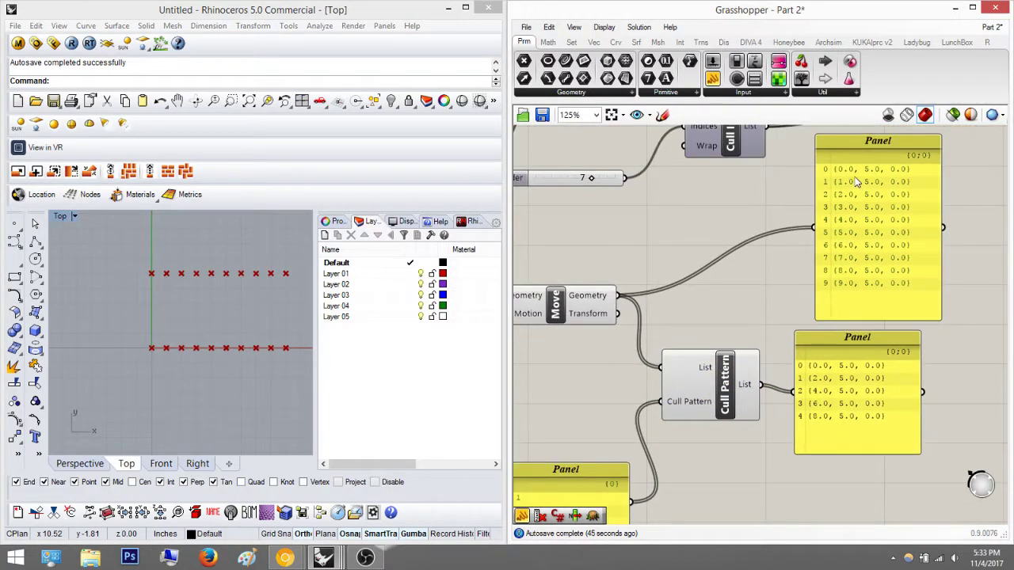
pyautogui.moveTo(860, 376); pyautogui.dragTo(897, 320, button='right')
pyautogui.scroll(-1, 808, 351)
pyautogui.moveTo(807, 351); pyautogui.dragTo(851, 340, button='right')
# - Move the culled point list panel farther to the right of the Cull Pattern component
pyautogui.moveTo(963, 446); pyautogui.dragTo(813, 358)
pyautogui.click(881, 397)
pyautogui.moveTo(881, 397); pyautogui.dragTo(833, 397, button='right')
pyautogui.moveTo(896, 312); pyautogui.dragTo(958, 306)
pyautogui.click(874, 391)
pyautogui.moveTo(842, 399); pyautogui.dragTo(870, 396, button='right')
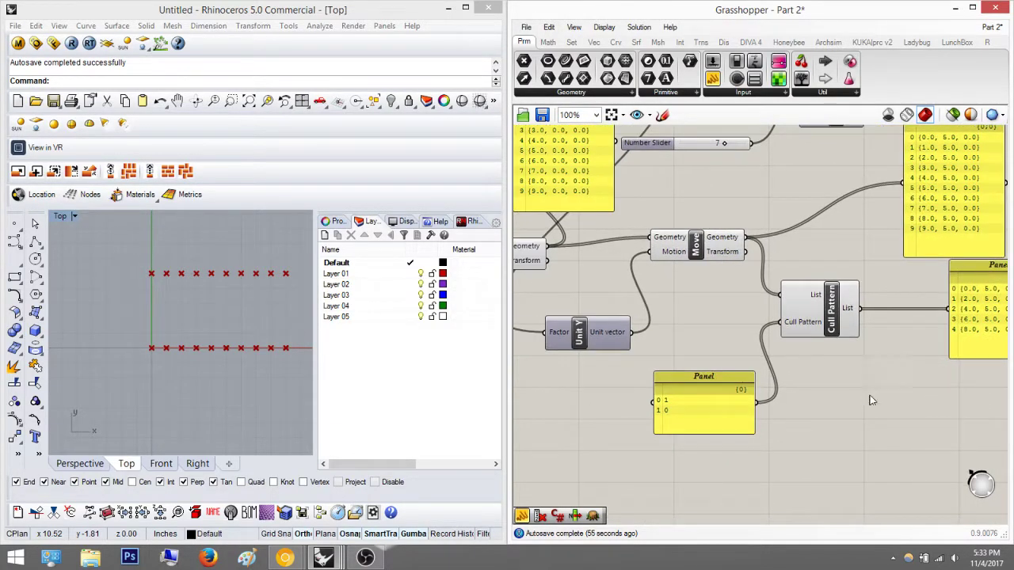
# - Select the Cull Pattern component and examine which points of the upper row it keeps in the Top viewport
pyautogui.click(838, 305)
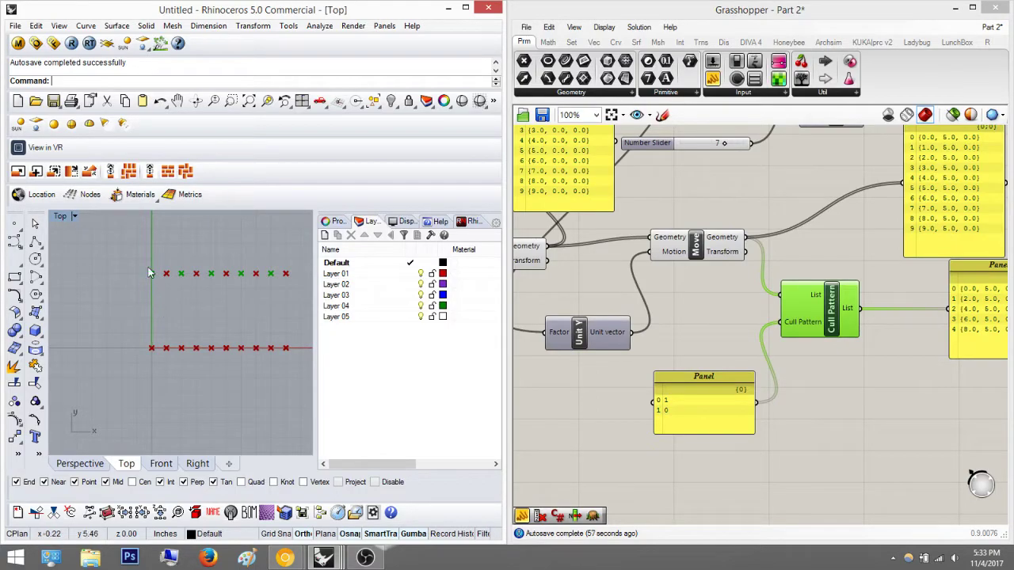
pyautogui.moveTo(154, 281); pyautogui.dragTo(71, 264, button='right')
pyautogui.scroll(4, 91, 266)
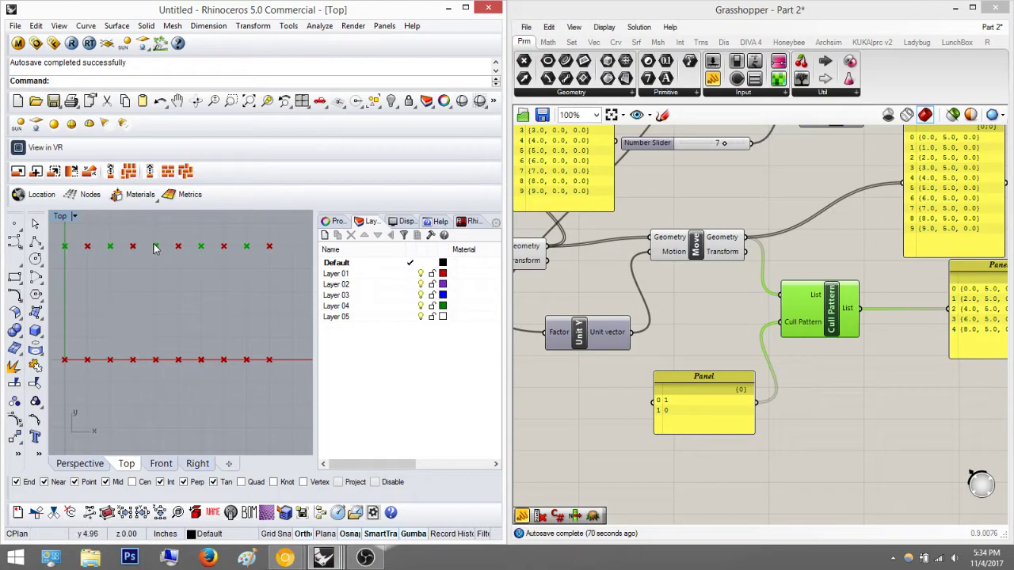
# - Highlight the first and second Move components in turn to compare their point rows in the Top viewport
pyautogui.moveTo(574, 352); pyautogui.dragTo(655, 329, button='right')
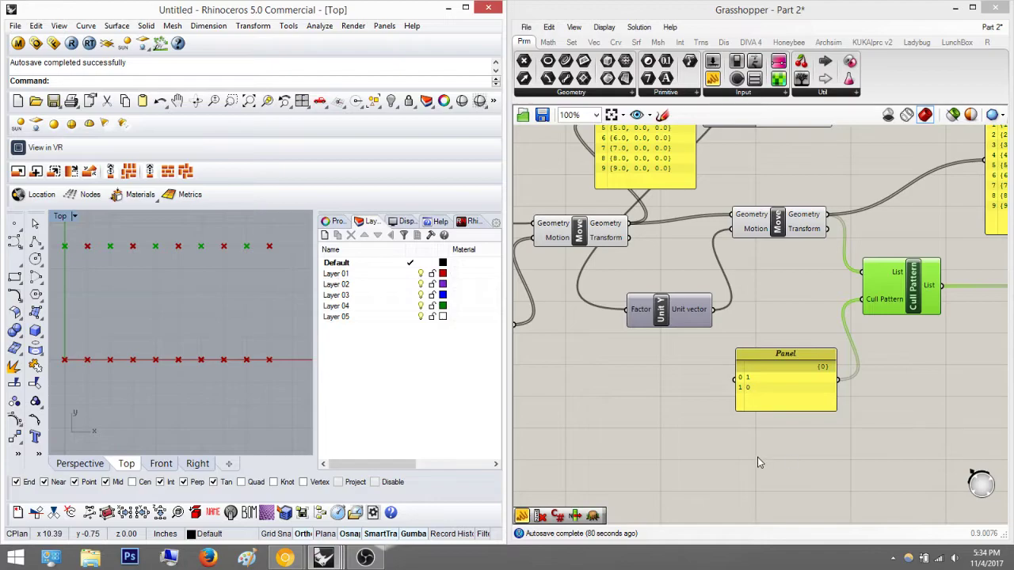
pyautogui.moveTo(760, 463); pyautogui.dragTo(838, 445, button='right')
pyautogui.moveTo(829, 382); pyautogui.dragTo(864, 377, button='right')
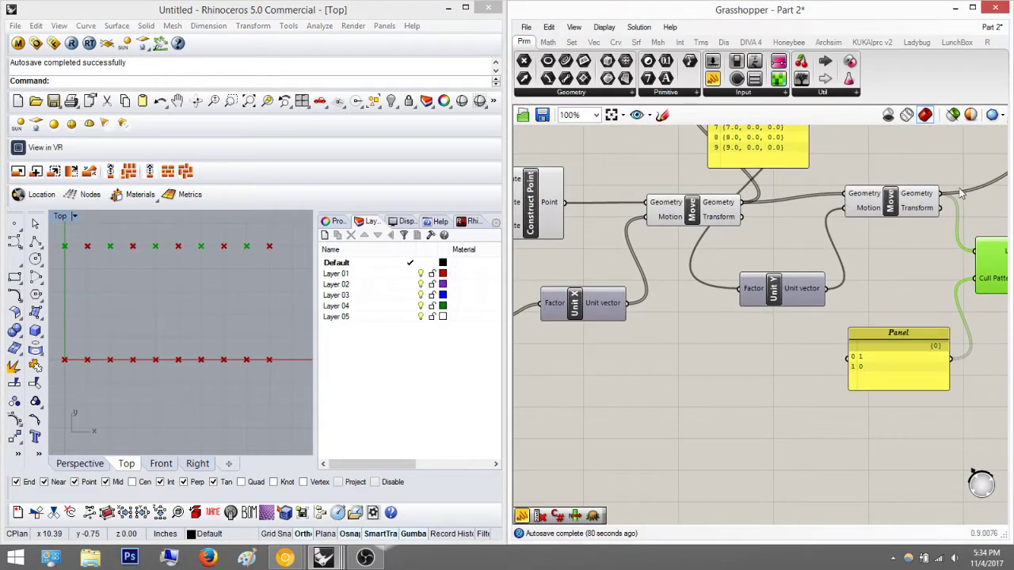
pyautogui.click(900, 200)
pyautogui.click(707, 212)
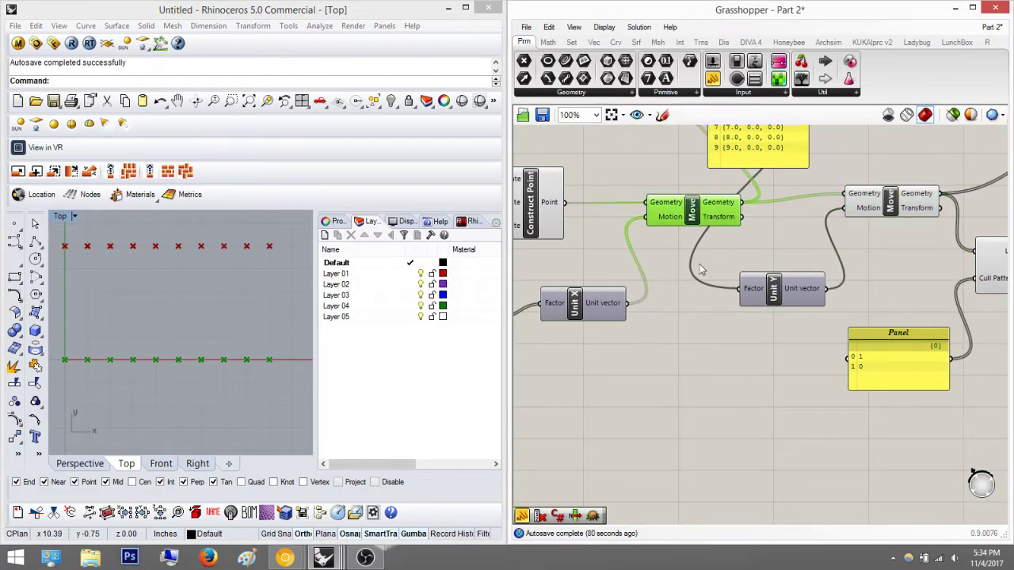
pyautogui.doubleClick(758, 435)
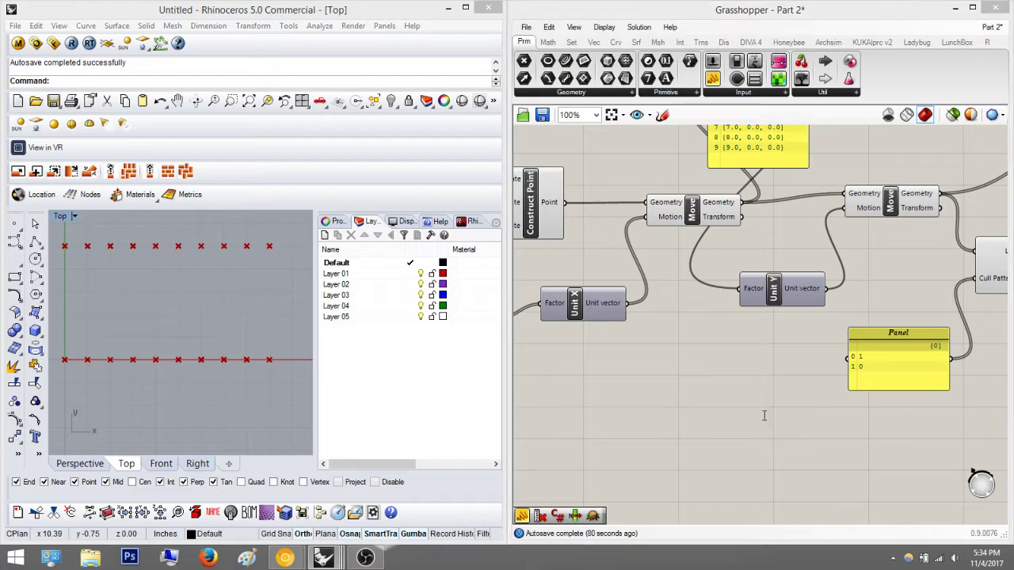
pyautogui.click(909, 206)
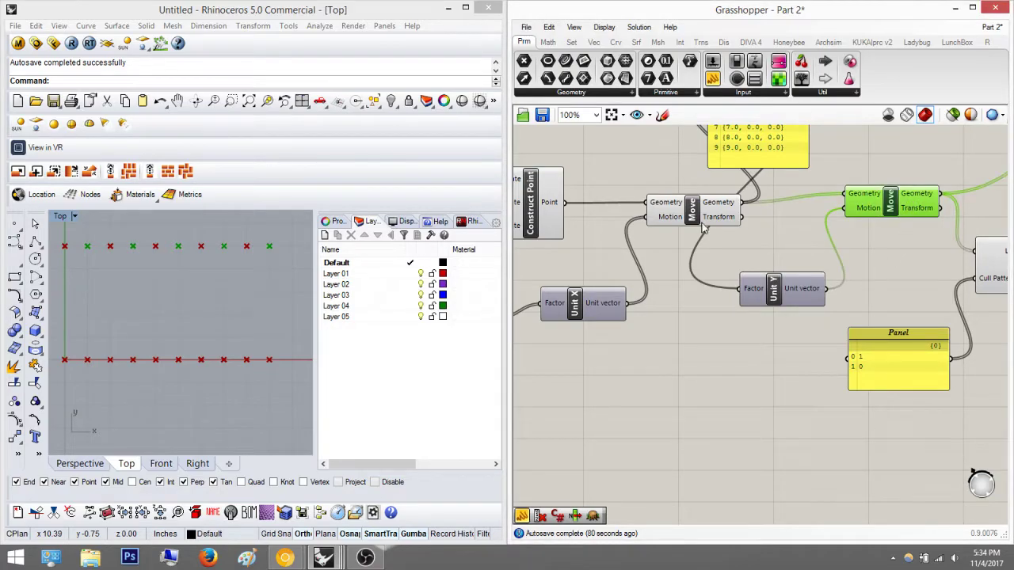
# - Add a second Cull Pattern component below Unit Y and wire the first Move's Geometry output into its List input
pyautogui.doubleClick(767, 392)
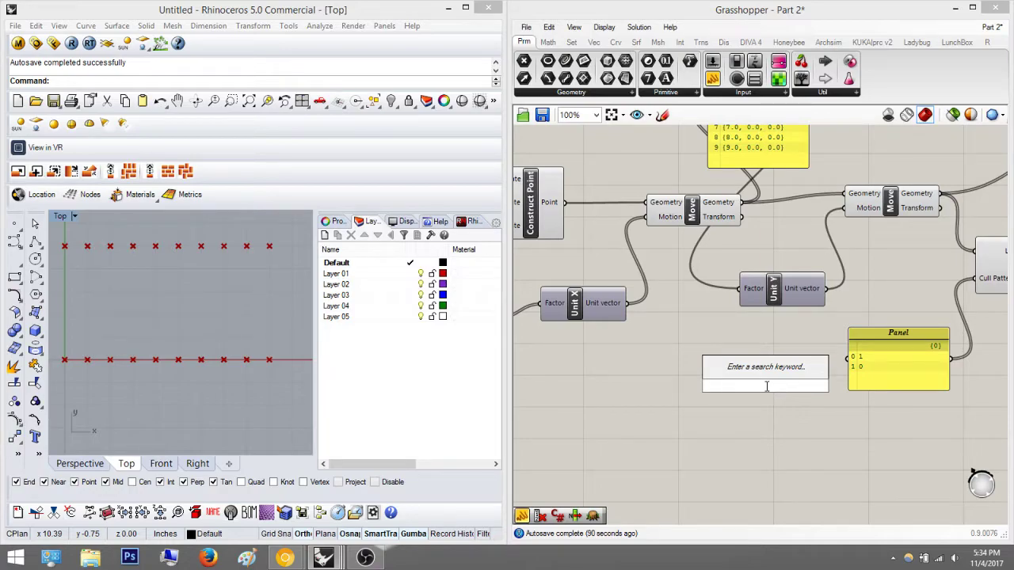
pyautogui.write('cull patt')
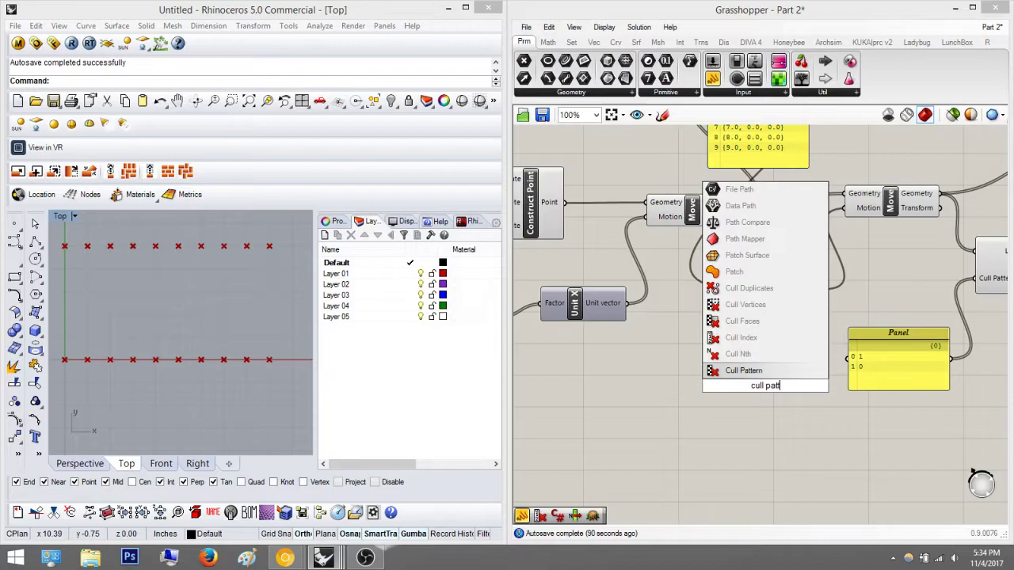
pyautogui.press('Return')
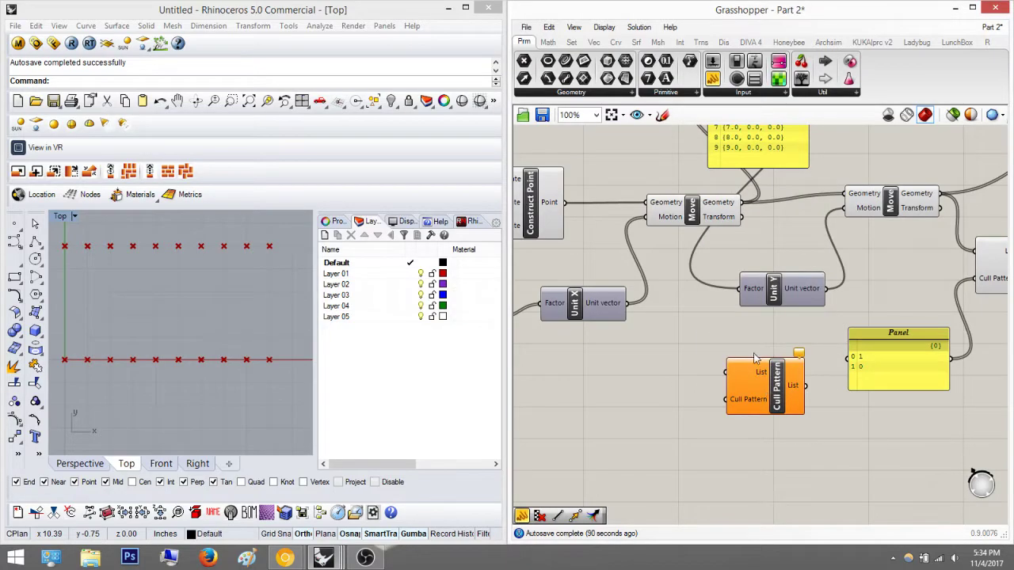
pyautogui.moveTo(744, 208); pyautogui.dragTo(733, 382)
# - Add a panel beside the second Cull Pattern and enter 0 and 1 on separate lines
pyautogui.moveTo(729, 383); pyautogui.dragTo(786, 365, button='right')
pyautogui.doubleClick(702, 402)
pyautogui.write('pan')
pyautogui.press('Return')
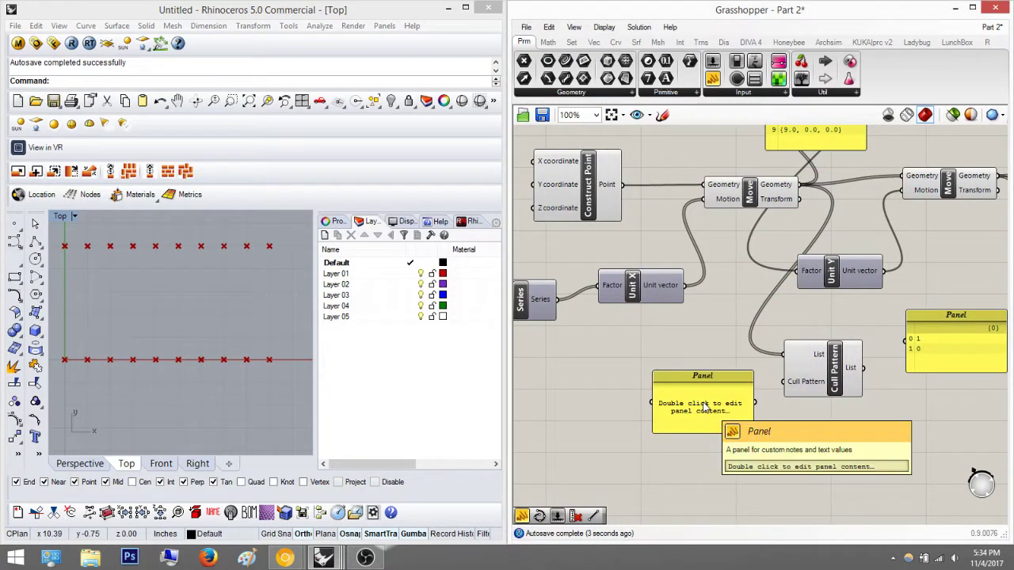
pyautogui.doubleClick(712, 422)
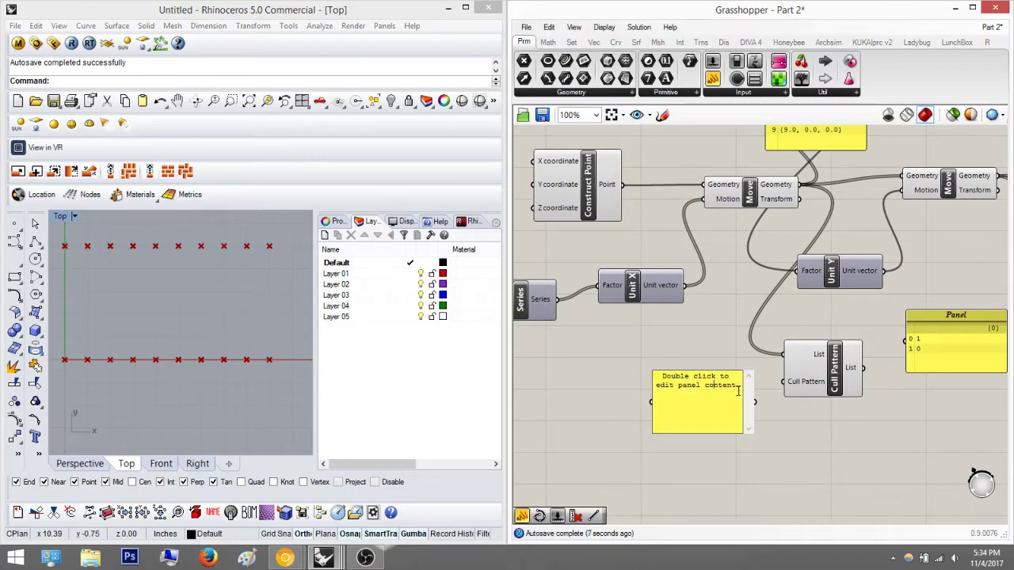
pyautogui.moveTo(743, 386); pyautogui.dragTo(613, 376)
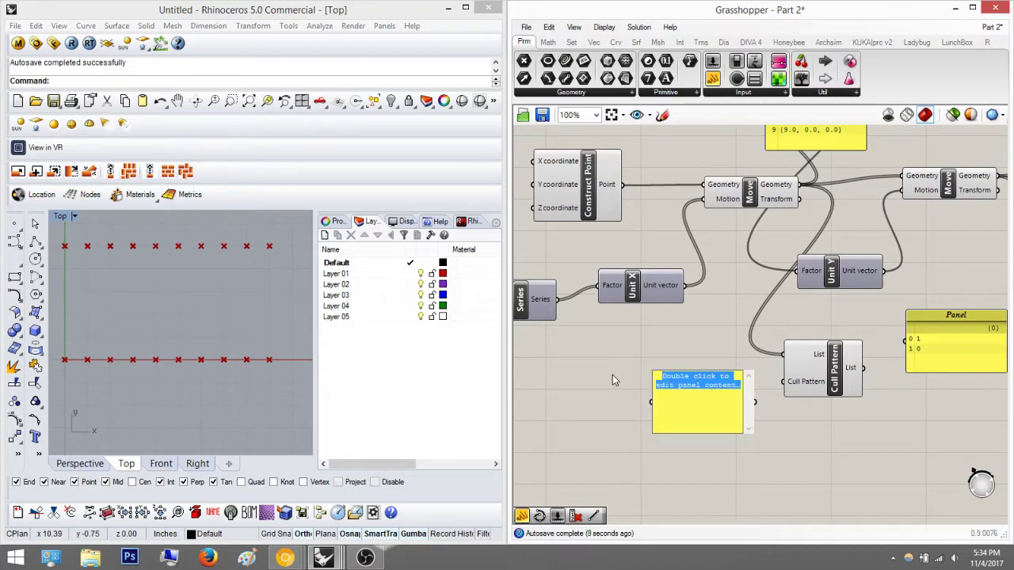
pyautogui.write('0')
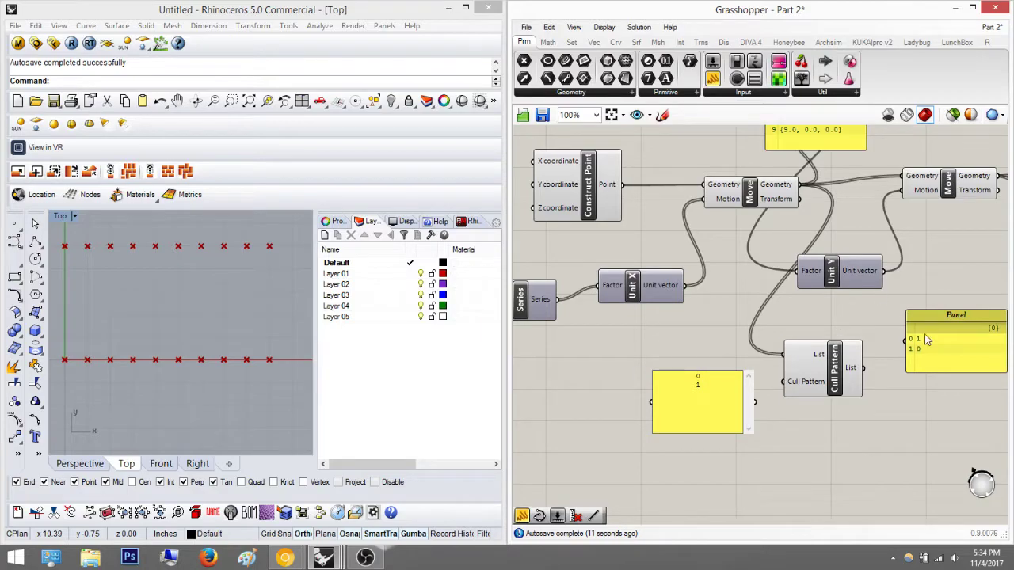
pyautogui.click(821, 435)
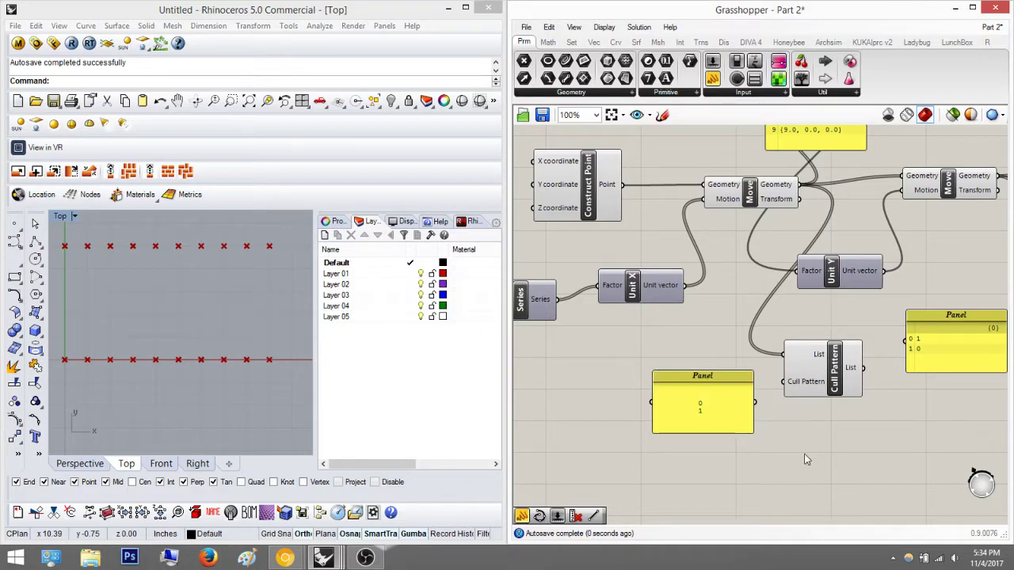
# - Turn off Multiline Data on the 0 and 1 panel and wire it into the second Cull Pattern's pattern input
pyautogui.rightClick(718, 400)
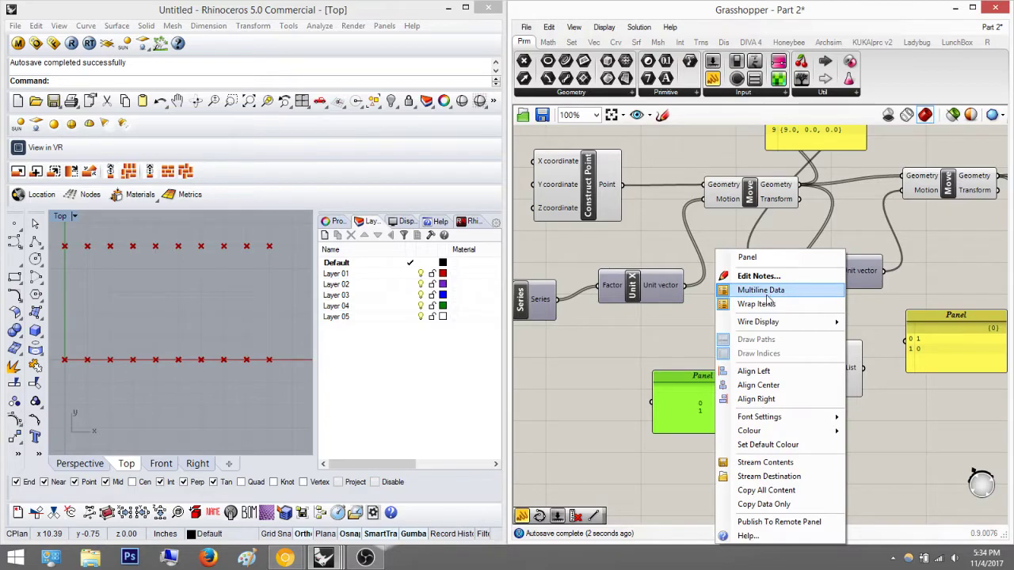
pyautogui.click(766, 290)
pyautogui.moveTo(757, 402); pyautogui.dragTo(783, 382)
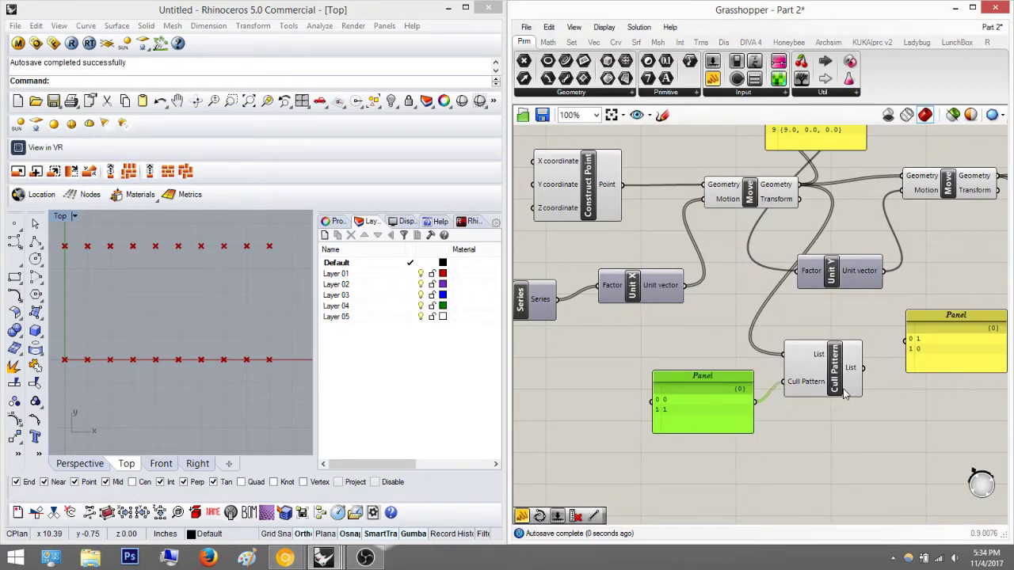
# - Move the second Cull Pattern directly below the first and highlight both to examine their kept points in the Top viewport
pyautogui.moveTo(888, 404); pyautogui.dragTo(688, 361, button='right')
pyautogui.moveTo(673, 335); pyautogui.dragTo(909, 292)
pyautogui.moveTo(639, 391); pyautogui.dragTo(719, 376, button='right')
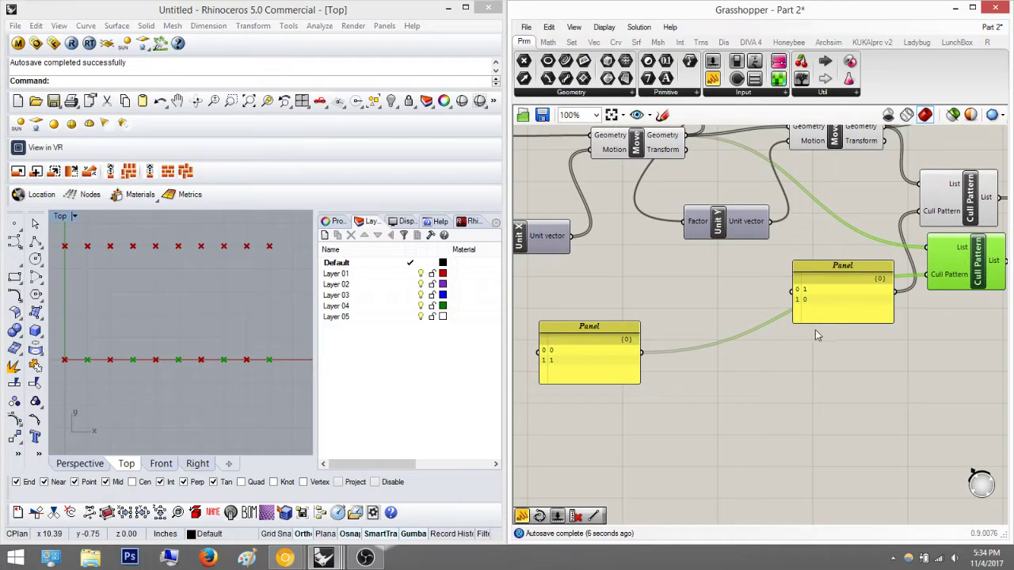
pyautogui.moveTo(780, 336); pyautogui.dragTo(662, 372, button='right')
pyautogui.moveTo(912, 374); pyautogui.dragTo(870, 250)
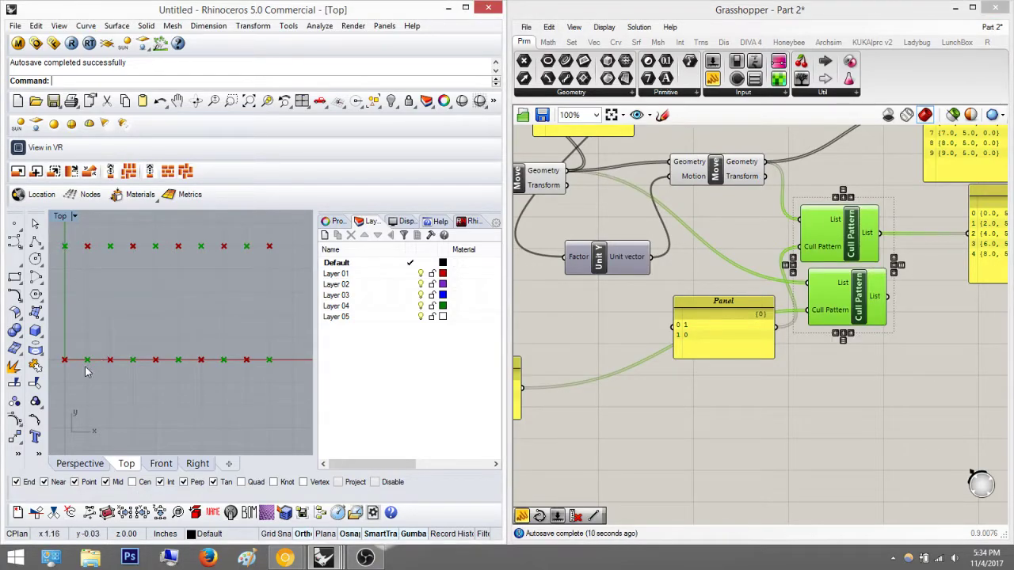
pyautogui.click(888, 379)
# - Attach a panel to the second Cull Pattern's List output and compare its points with the first culled list
pyautogui.moveTo(888, 379); pyautogui.dragTo(707, 396, button='right')
pyautogui.moveTo(711, 80); pyautogui.dragTo(706, 314)
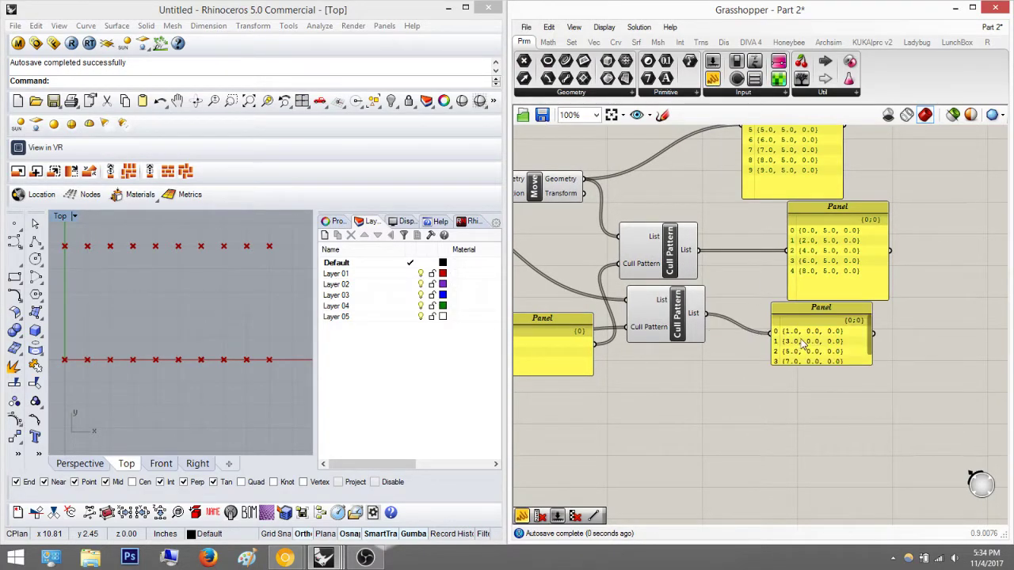
pyautogui.moveTo(803, 342); pyautogui.dragTo(745, 383)
pyautogui.moveTo(777, 250); pyautogui.dragTo(762, 373, button='right')
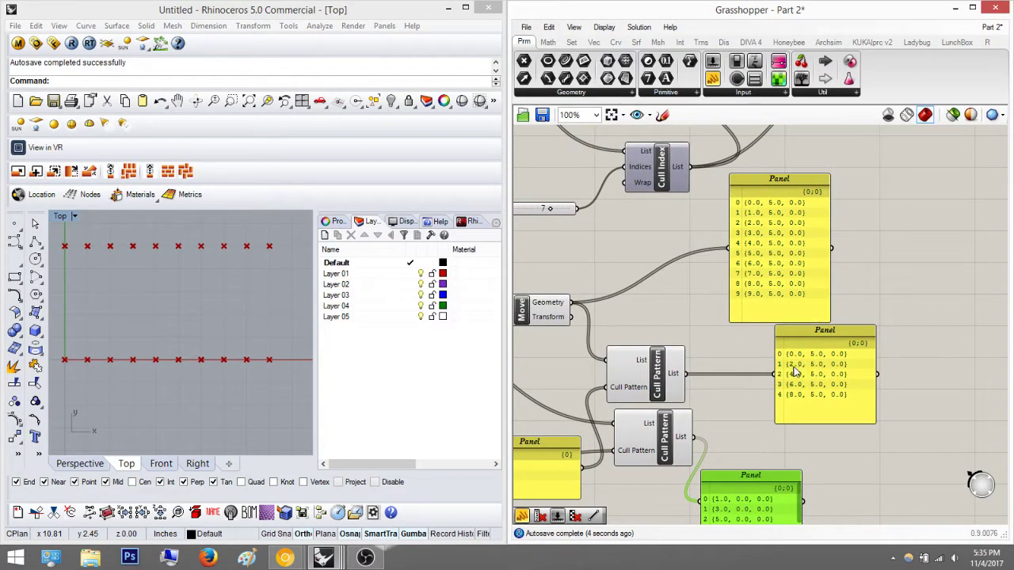
pyautogui.moveTo(815, 383); pyautogui.dragTo(811, 277, button='right')
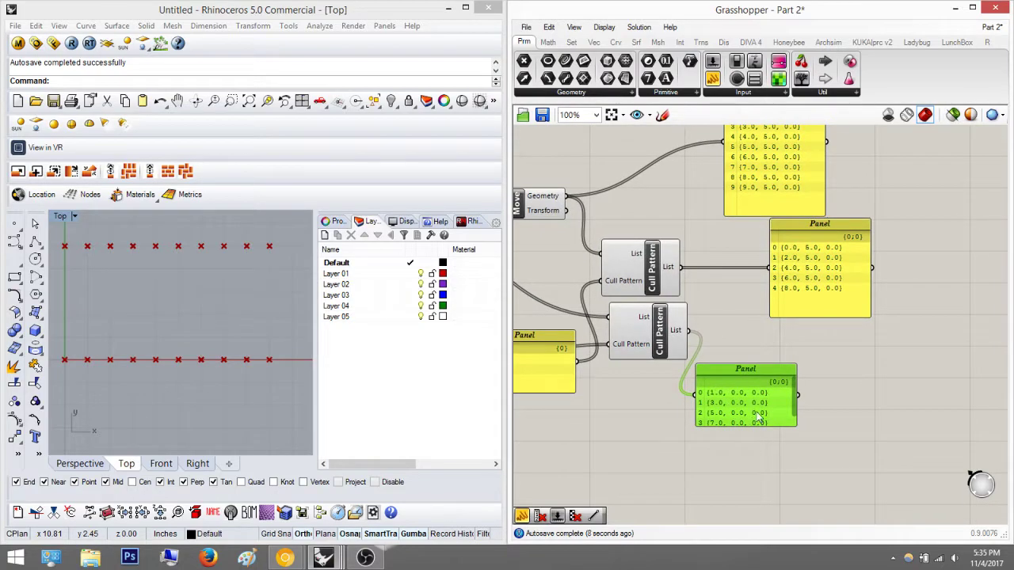
# - Place the new list panel under the first culled list, lower the second Cull Pattern slightly, and enlarge the panel downward
pyautogui.moveTo(751, 414); pyautogui.dragTo(826, 366)
pyautogui.moveTo(644, 340); pyautogui.dragTo(644, 354)
pyautogui.click(718, 422)
pyautogui.moveTo(718, 422); pyautogui.dragTo(659, 415, button='right')
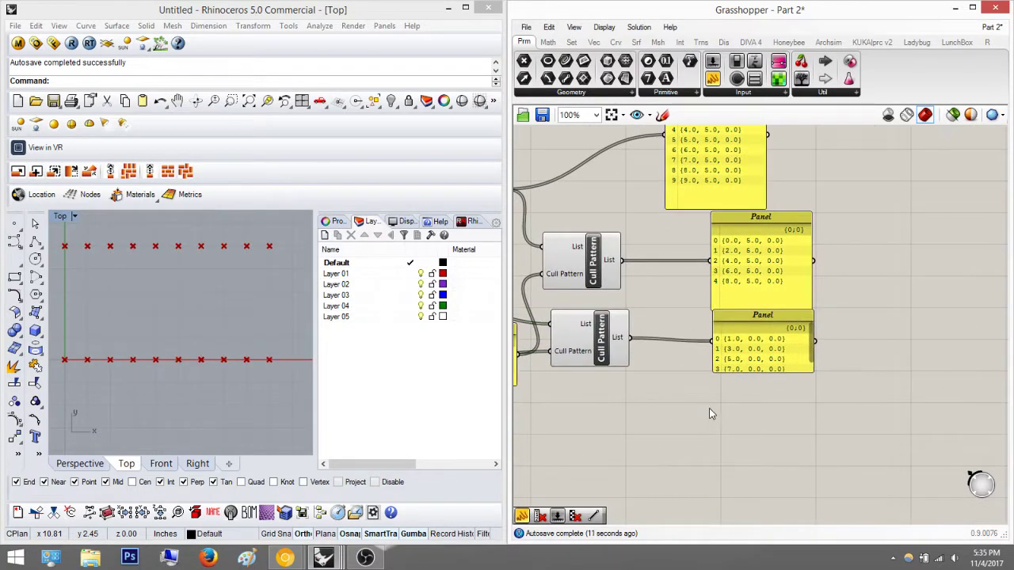
pyautogui.moveTo(778, 379); pyautogui.dragTo(773, 412)
# - Add the Line component with start and end point inputs below the two culled list panels
pyautogui.moveTo(806, 411); pyautogui.dragTo(745, 411, button='right')
pyautogui.doubleClick(722, 447)
pyautogui.write('lin')
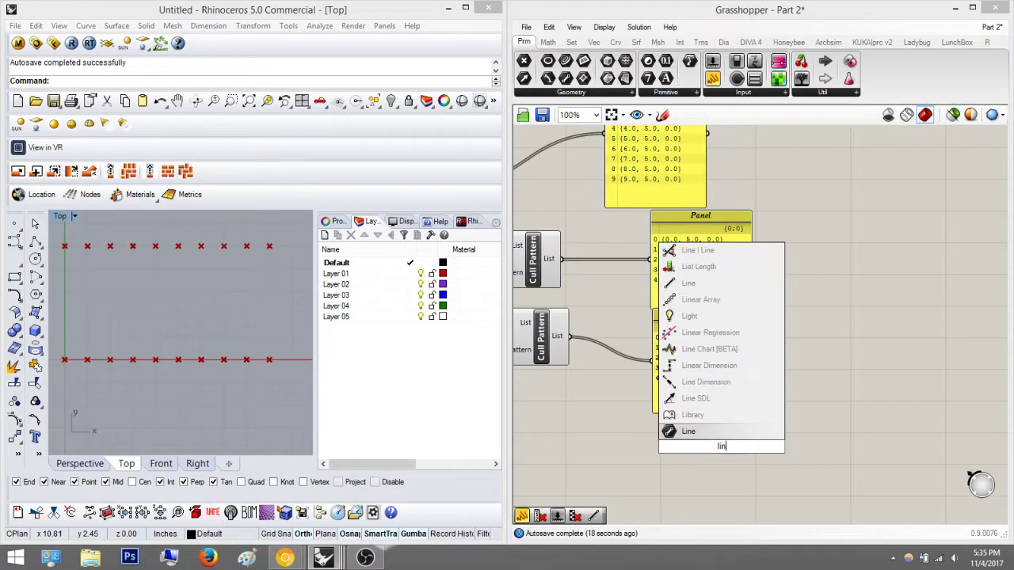
pyautogui.press('Up')
pyautogui.press('Up')
pyautogui.press('Up')
pyautogui.press('Up')
pyautogui.press('Up')
pyautogui.press('Up')
pyautogui.press('Up')
pyautogui.press('Return')
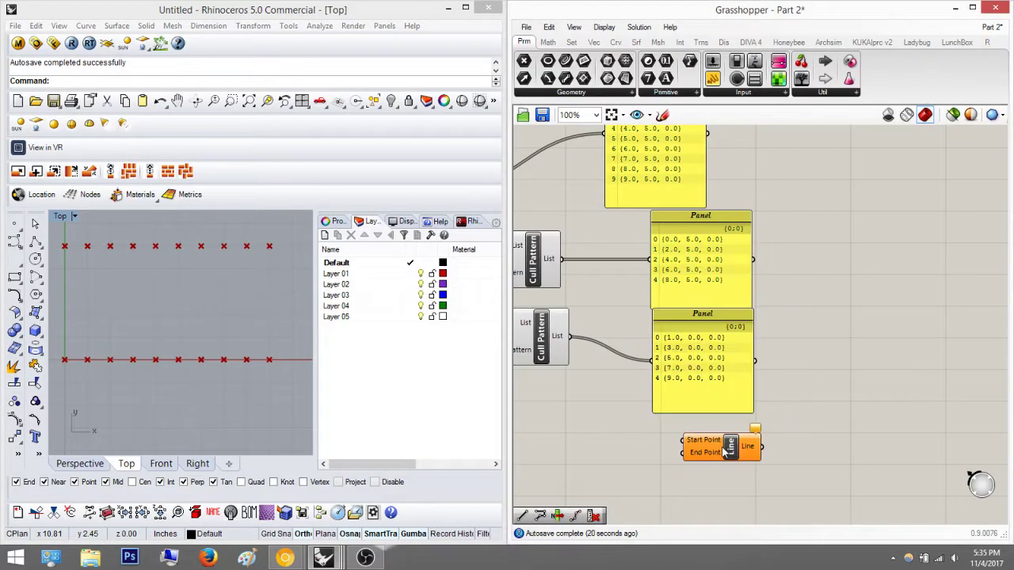
# - Wire the first Cull Pattern's list into the Line's Start Point and the second's into End Point, then check the lines
pyautogui.moveTo(565, 262); pyautogui.dragTo(680, 442)
pyautogui.moveTo(570, 338)
pyautogui.mouseDown()
pyautogui.moveTo(666, 464)
pyautogui.moveTo(681, 452)
pyautogui.mouseUp()
pyautogui.click(183, 328)
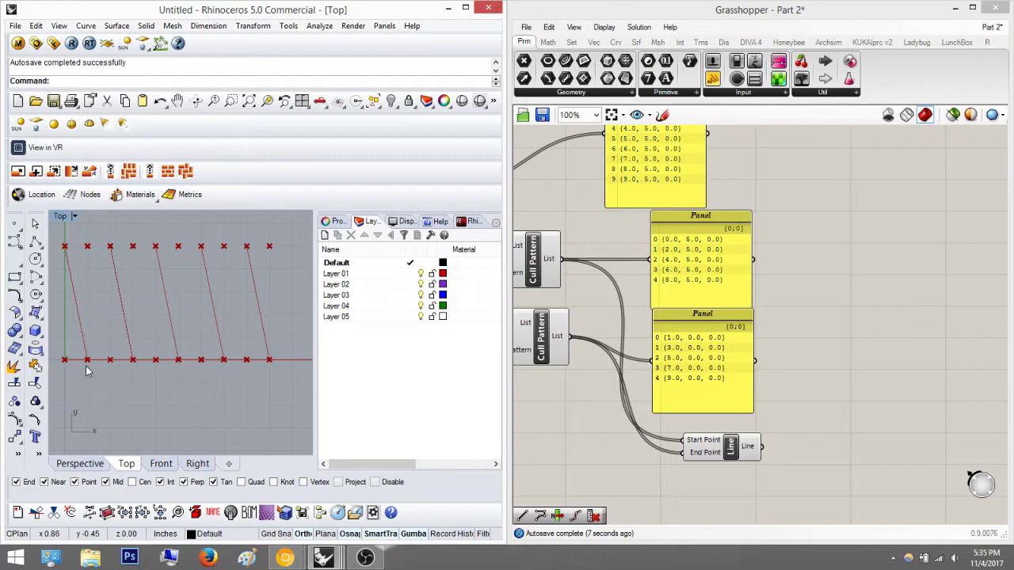
# - Examine which culled top-row and bottom-row points the Line component connects by highlighting its lines in the Top viewport
pyautogui.click(683, 453)
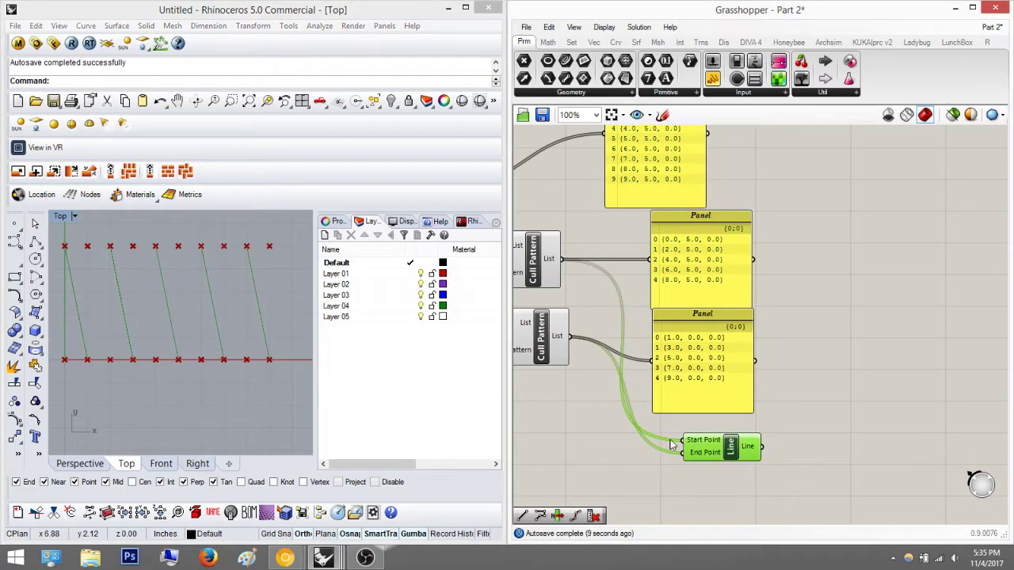
pyautogui.click(204, 313)
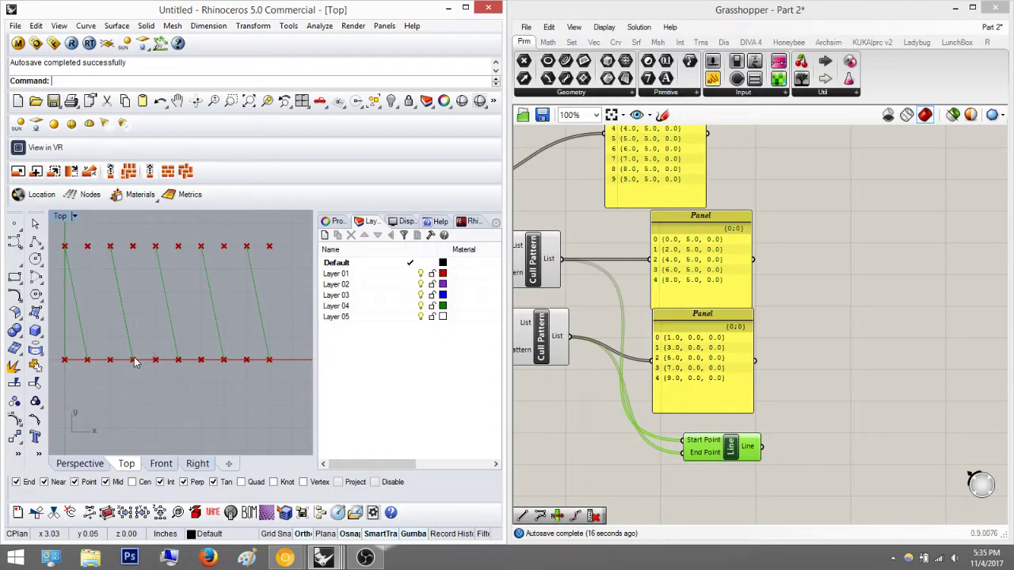
pyautogui.click(671, 468)
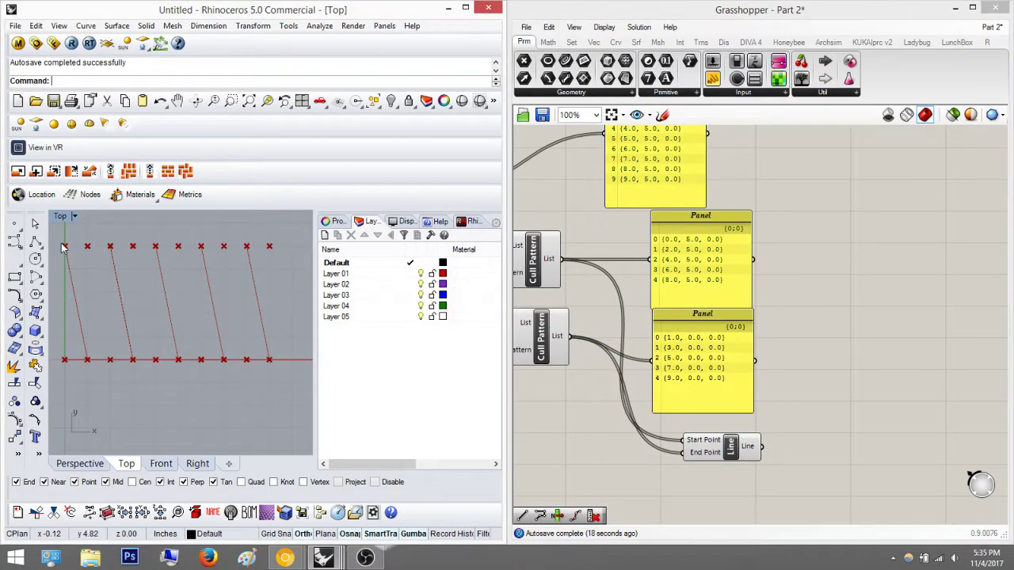
pyautogui.moveTo(724, 455); pyautogui.dragTo(788, 410, button='right')
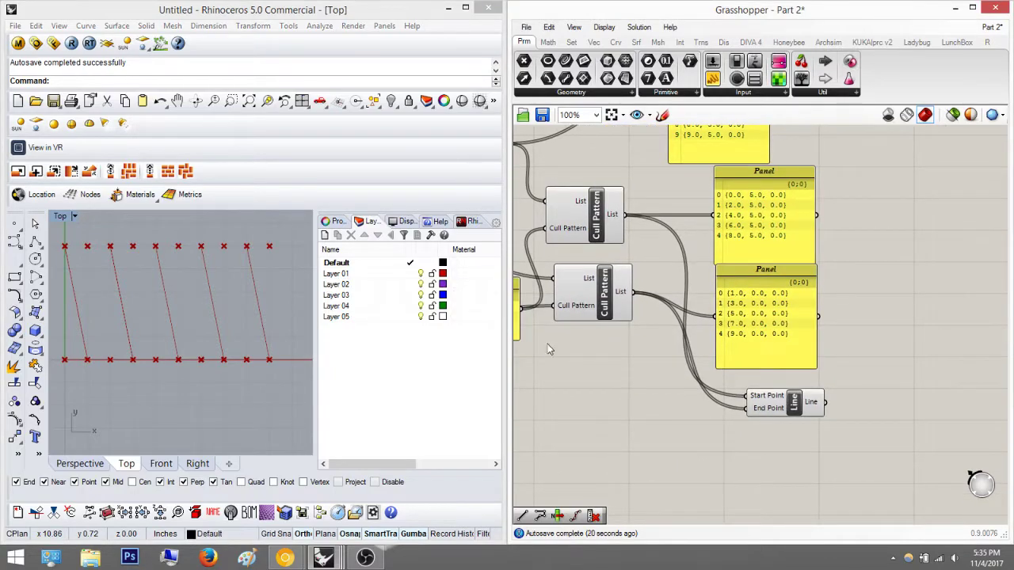
pyautogui.click(801, 408)
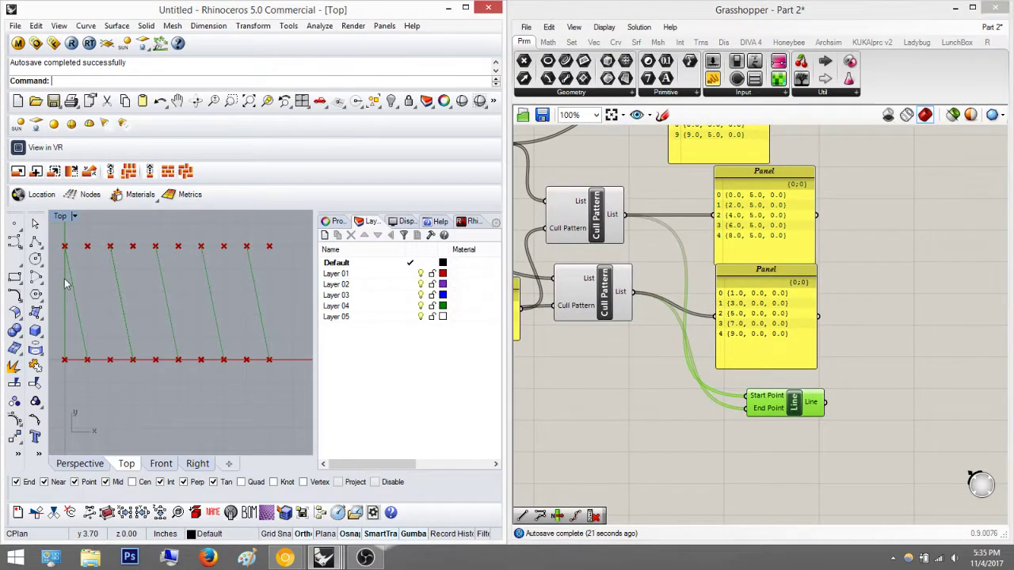
pyautogui.click(900, 372)
pyautogui.moveTo(108, 322); pyautogui.dragTo(153, 325, button='right')
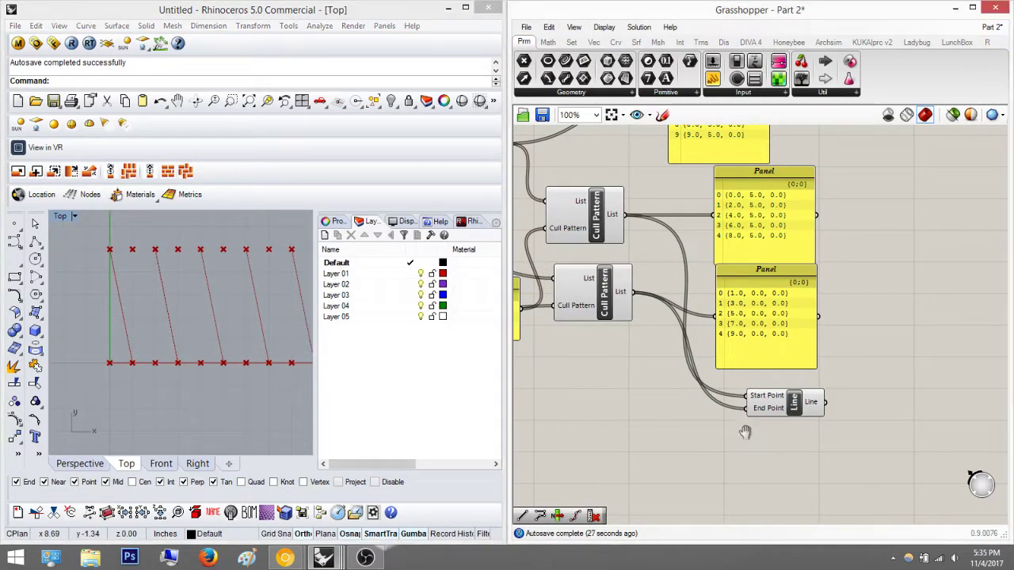
# - Delete the Line component below the two culled list panels
pyautogui.moveTo(800, 434); pyautogui.dragTo(738, 434, button='right')
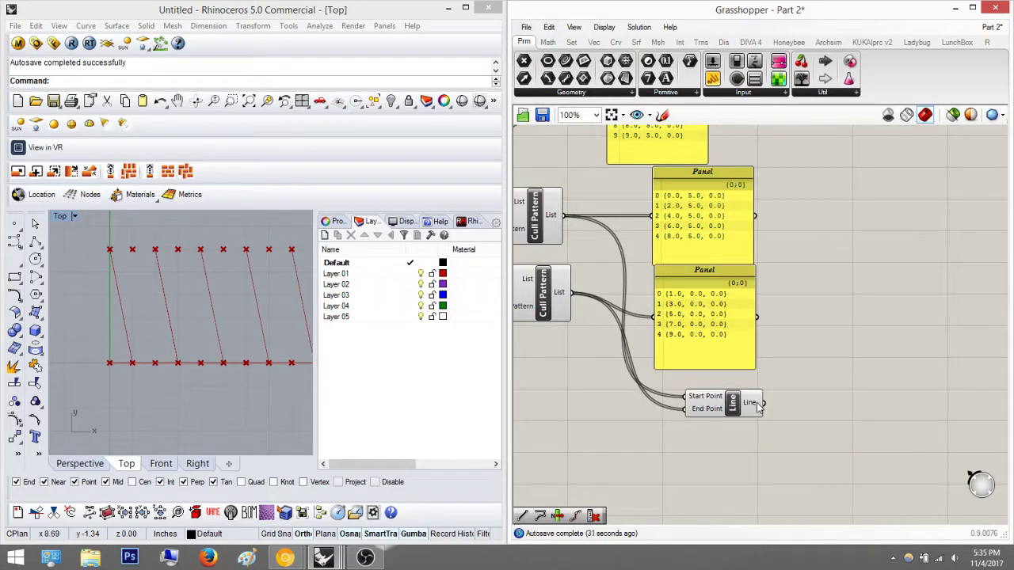
pyautogui.click(732, 402)
pyautogui.press('Delete')
# - Add a PolyLine component below the culled list panels and wire the first Cull Pattern's list into its Vertices
pyautogui.doubleClick(725, 401)
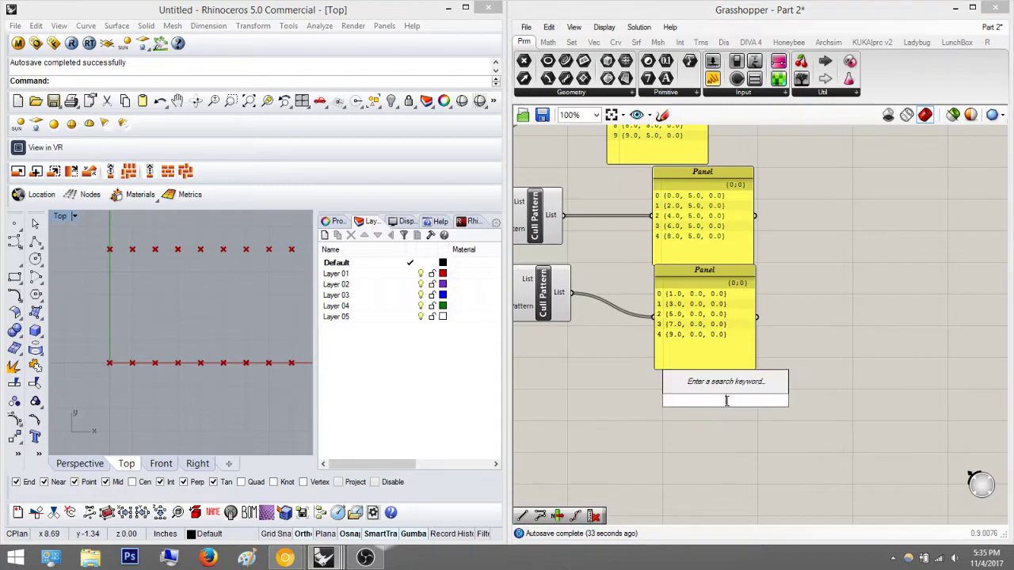
pyautogui.write('polyli')
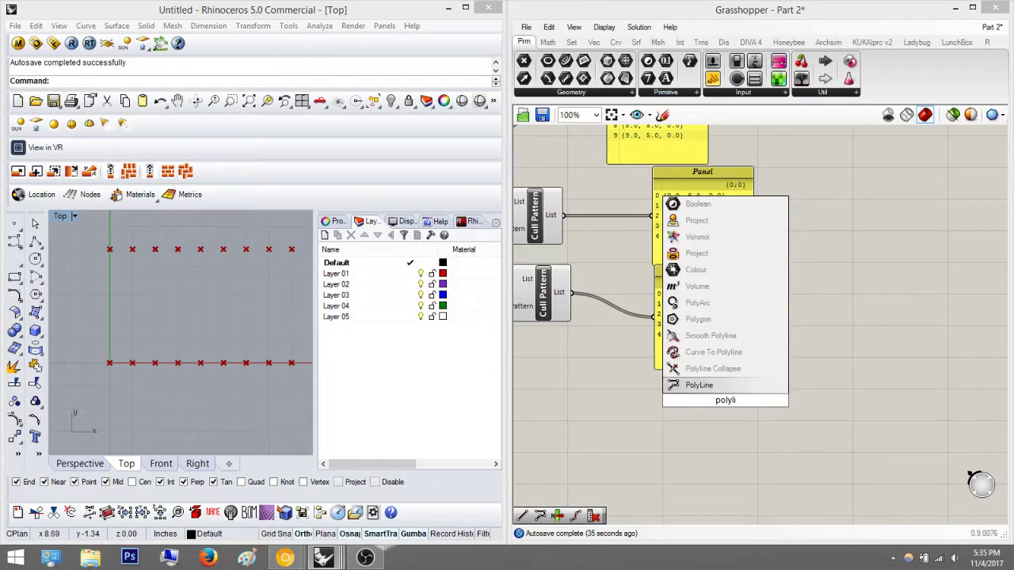
pyautogui.press('Return')
pyautogui.moveTo(684, 390); pyautogui.dragTo(563, 215)
pyautogui.click(151, 289)
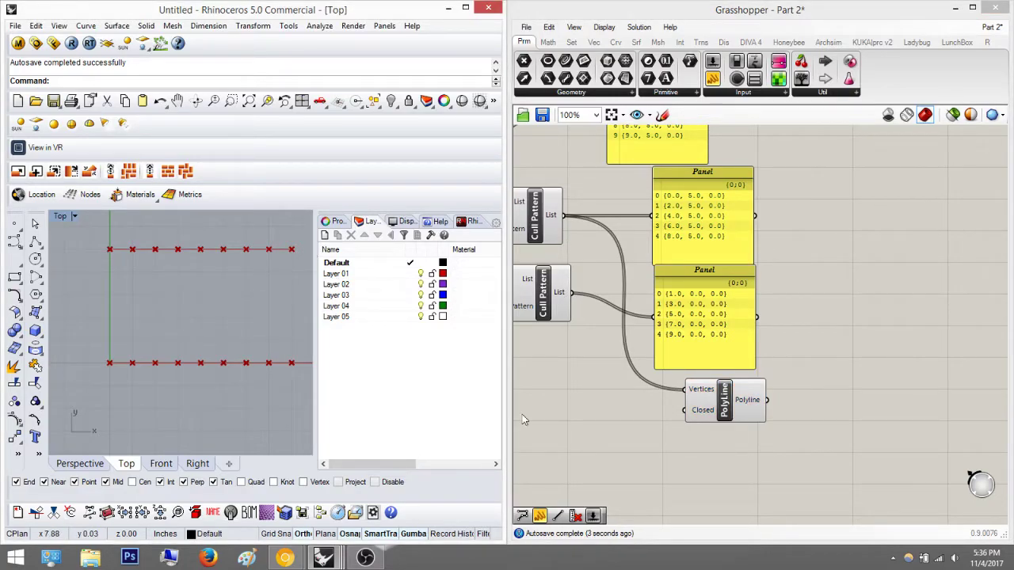
pyautogui.moveTo(715, 404); pyautogui.dragTo(717, 412)
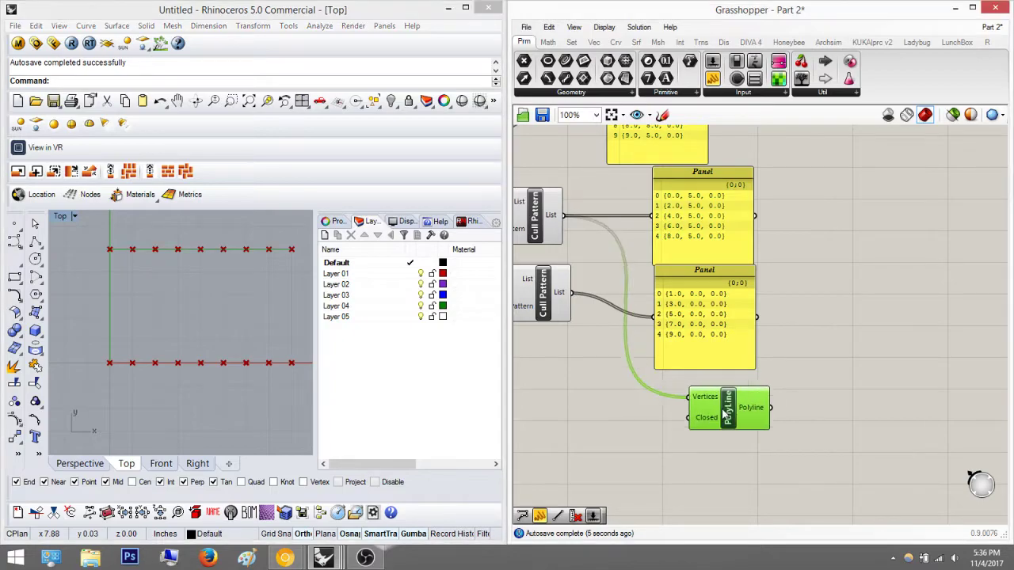
# - Try wiring the second Cull Pattern's list into the PolyLine's Vertices, and reconnect the first Cull Pattern's list
pyautogui.moveTo(572, 293); pyautogui.dragTo(543, 428)
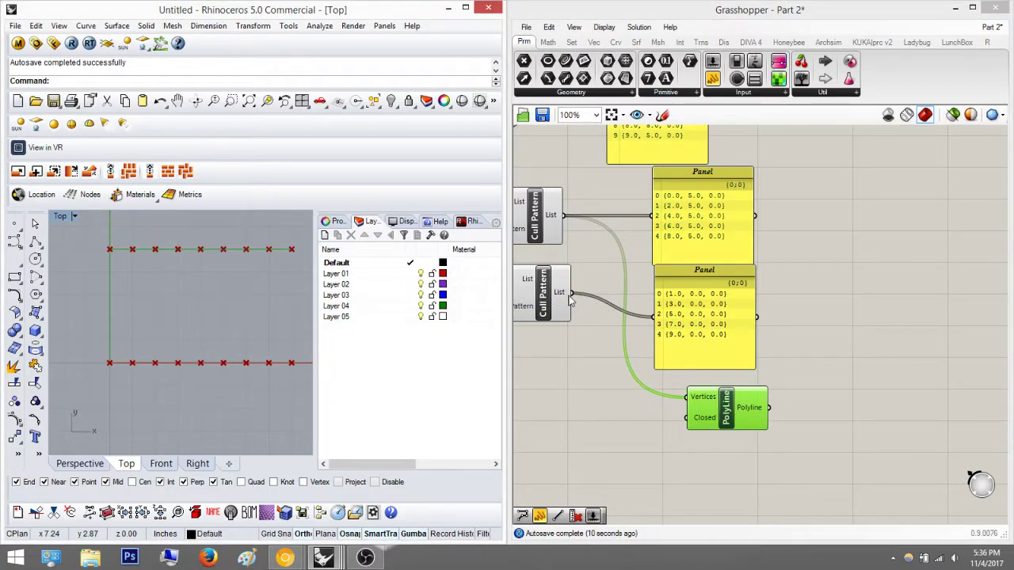
pyautogui.keyDown('shift'); pyautogui.moveTo(572, 293); pyautogui.dragTo(679, 397); pyautogui.keyUp('shift')
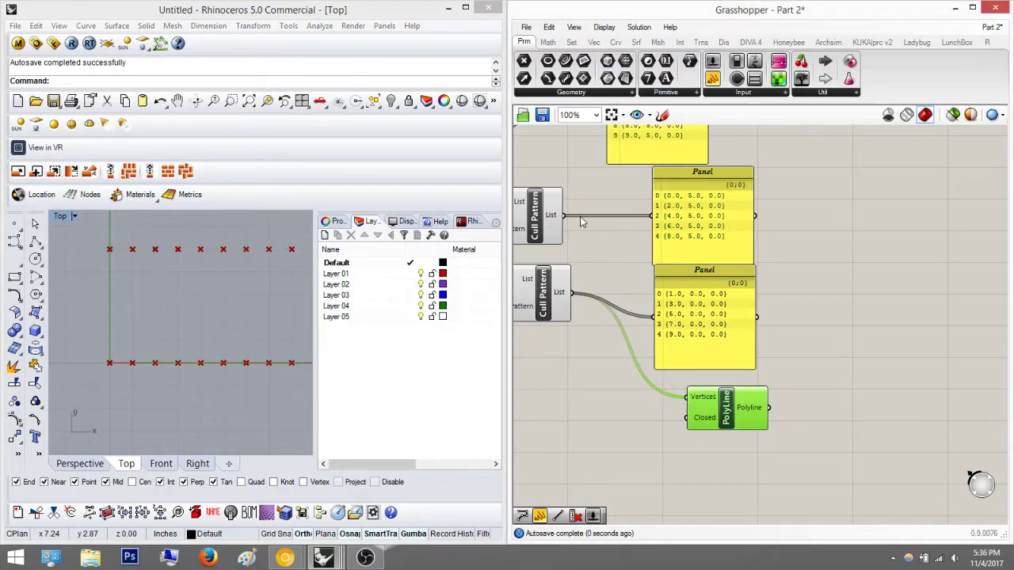
pyautogui.moveTo(564, 214); pyautogui.dragTo(684, 396)
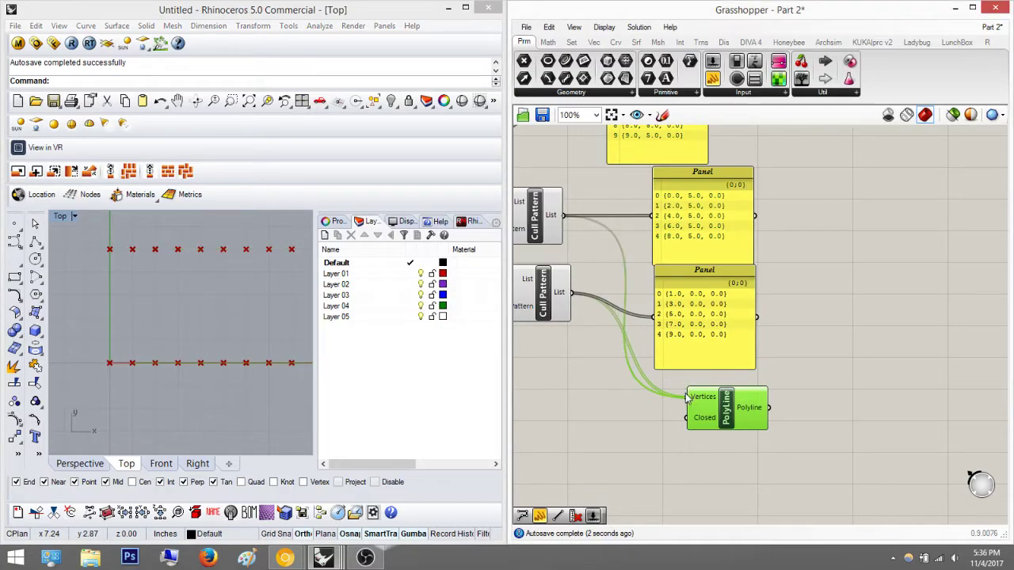
pyautogui.click(644, 426)
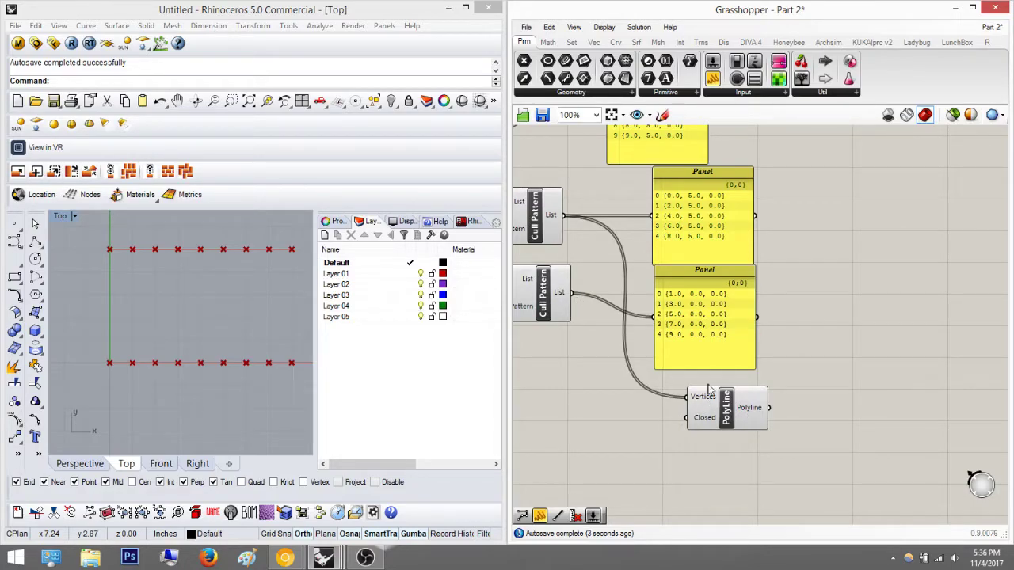
# - Add the second Cull Pattern's list to the PolyLine's Vertices alongside the first, and dismiss the Sticky Keys prompt
pyautogui.moveTo(566, 293); pyautogui.dragTo(591, 343)
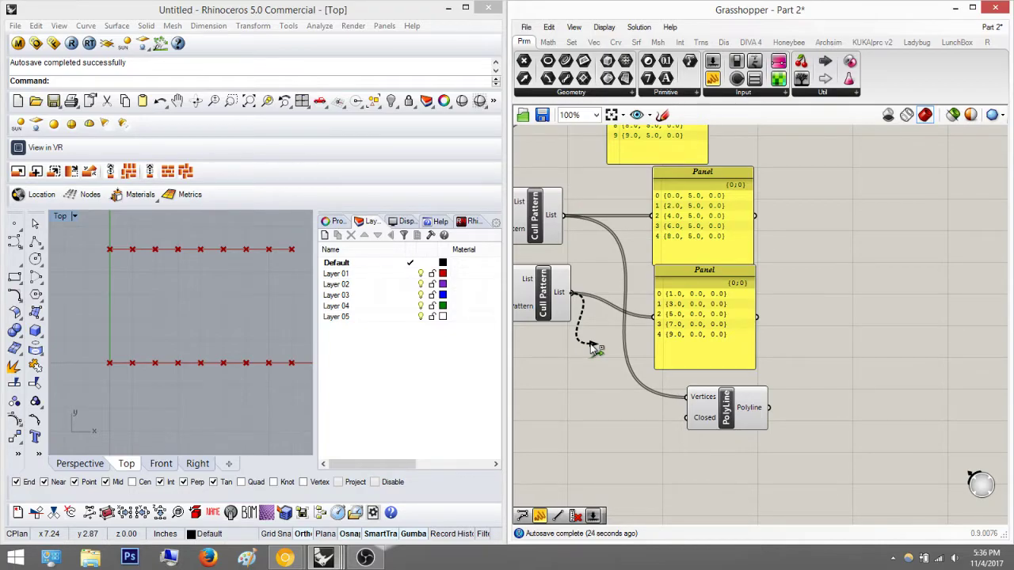
pyautogui.press('shift')
pyautogui.press('shift')
pyautogui.press('shift')
pyautogui.press('shift')
pyautogui.press('shift')
pyautogui.moveTo(594, 348); pyautogui.dragTo(683, 405)
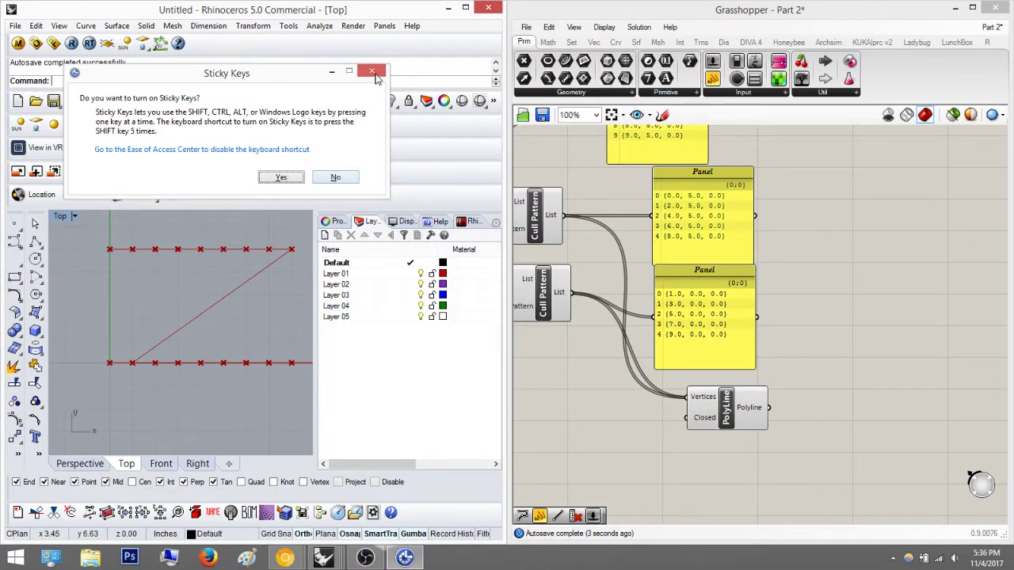
pyautogui.click(372, 72)
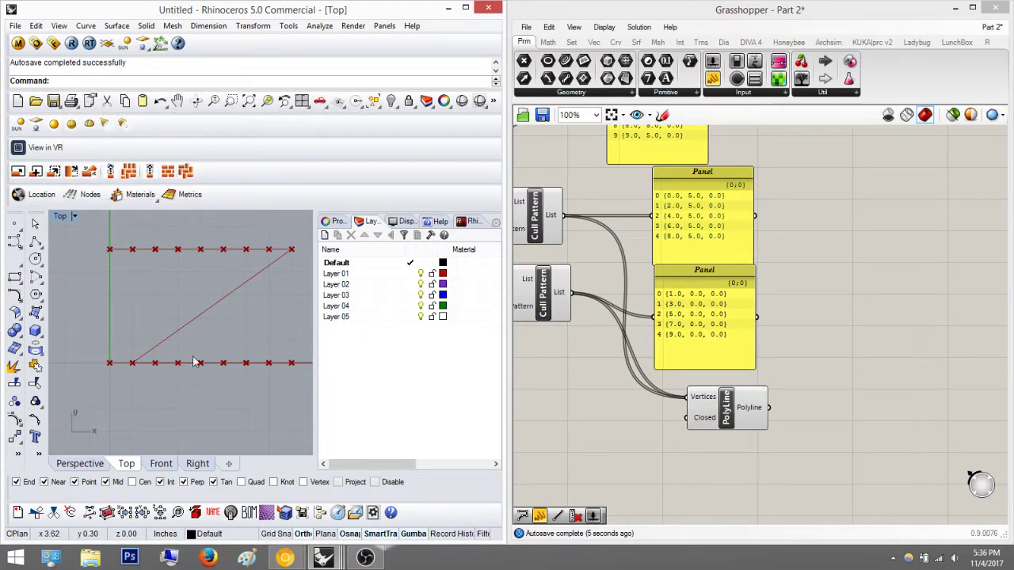
# - Check the order in which the polyline joins the points of both culled lists, and delete the PolyLine component
pyautogui.scroll(4, 159, 360)
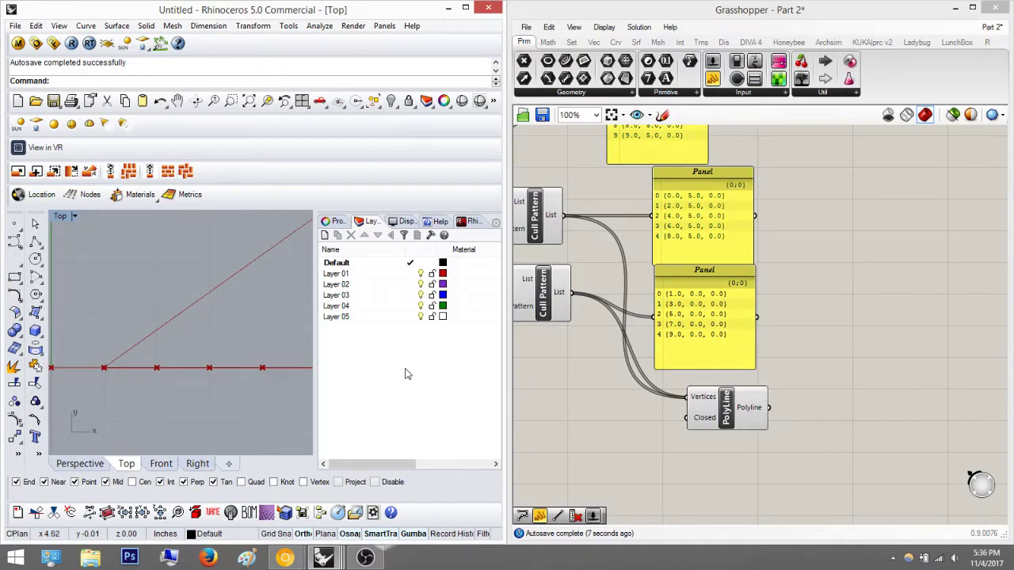
pyautogui.click(765, 428)
pyautogui.scroll(-3, 238, 349)
pyautogui.moveTo(215, 335); pyautogui.dragTo(174, 334, button='right')
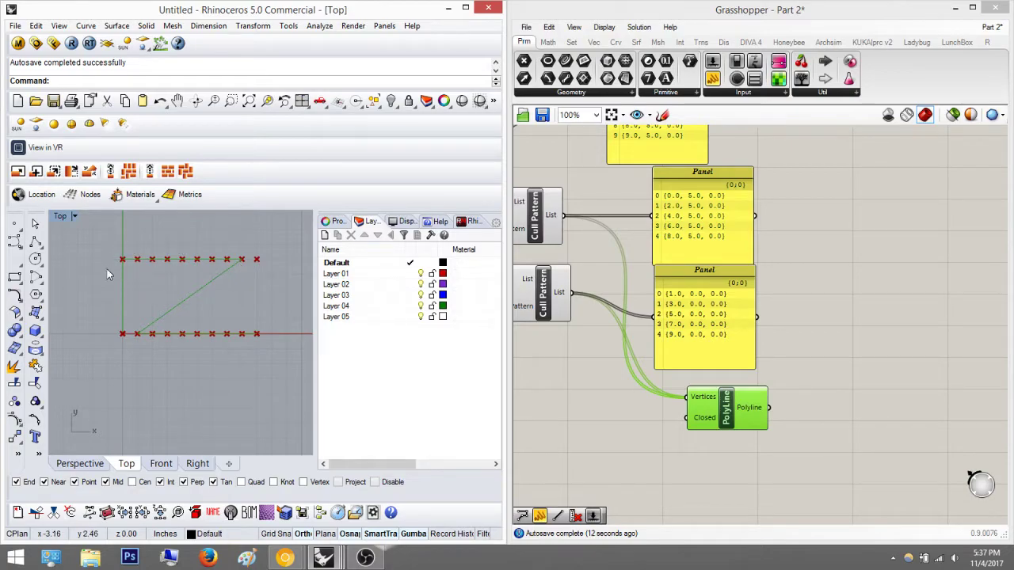
pyautogui.moveTo(715, 440); pyautogui.dragTo(846, 406, button='right')
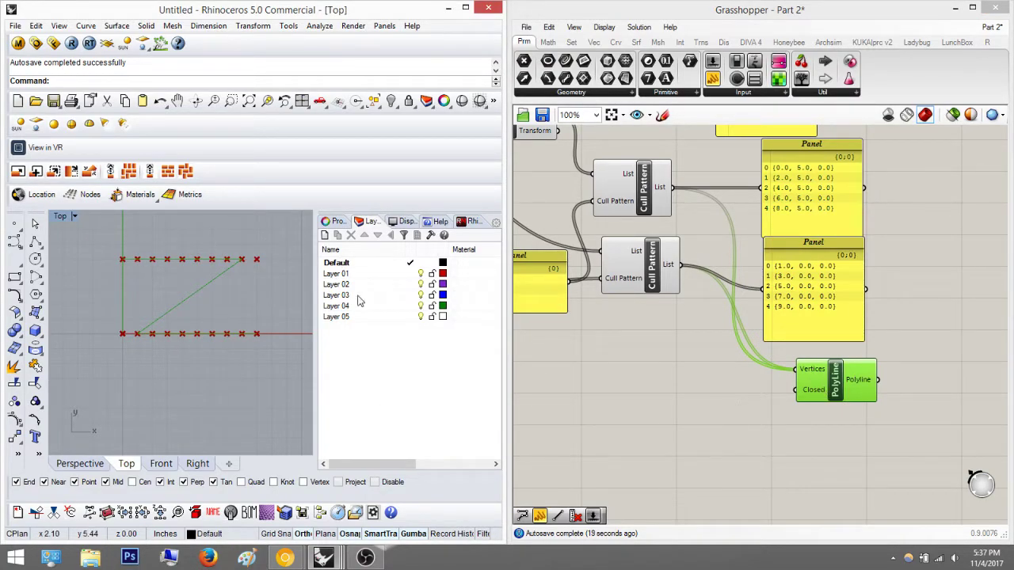
pyautogui.moveTo(914, 405); pyautogui.dragTo(859, 425, button='right')
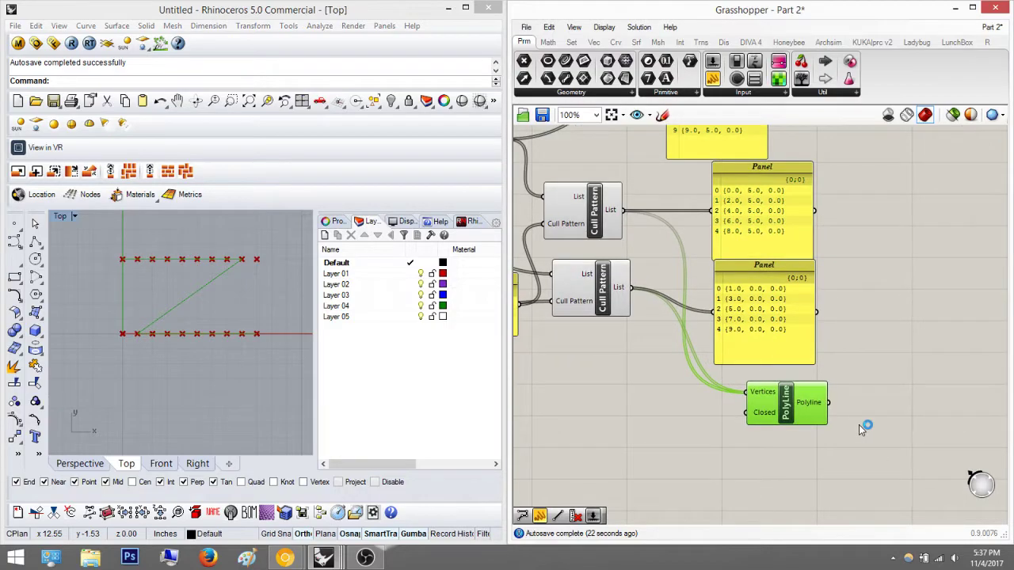
pyautogui.press('Delete')
# - Compare the points kept by the two Cull Patterns by highlighting each component alternately in the Top viewport
pyautogui.moveTo(666, 363); pyautogui.dragTo(737, 358, button='right')
pyautogui.click(670, 227)
pyautogui.click(666, 292)
pyautogui.click(665, 222)
pyautogui.click(665, 274)
pyautogui.click(662, 225)
pyautogui.click(661, 281)
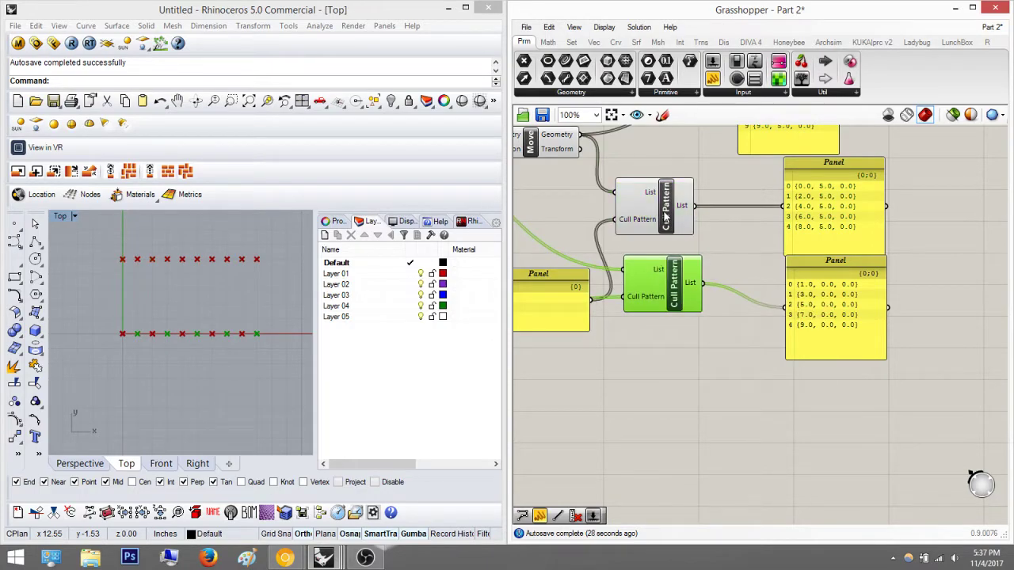
pyautogui.click(666, 218)
pyautogui.click(715, 361)
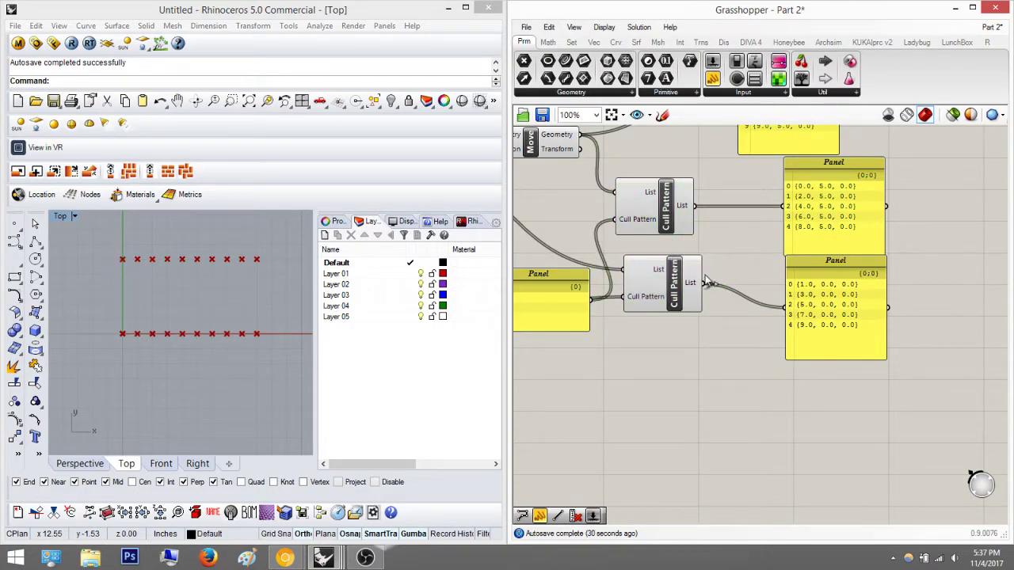
pyautogui.scroll(3, 124, 278)
pyautogui.scroll(-2, 125, 279)
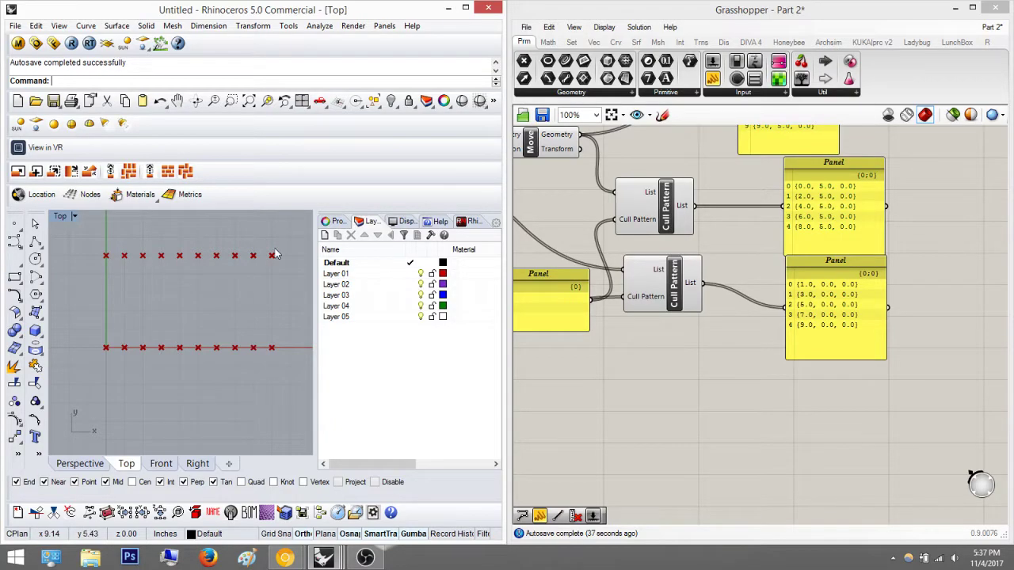
# - Add a Weave component below the two culled list panels
pyautogui.moveTo(890, 424); pyautogui.dragTo(757, 412, button='right')
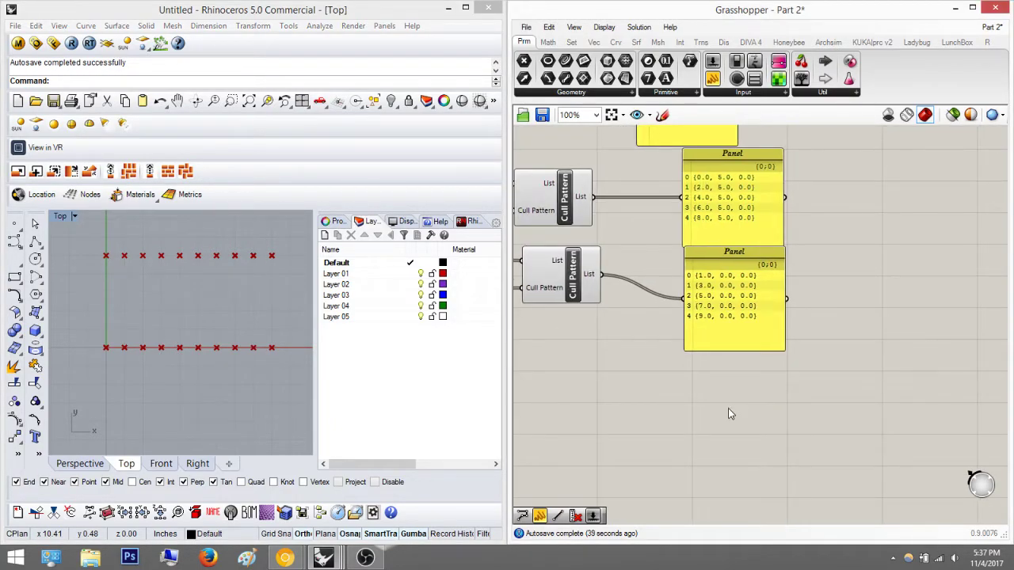
pyautogui.doubleClick(728, 408)
pyautogui.write('weave')
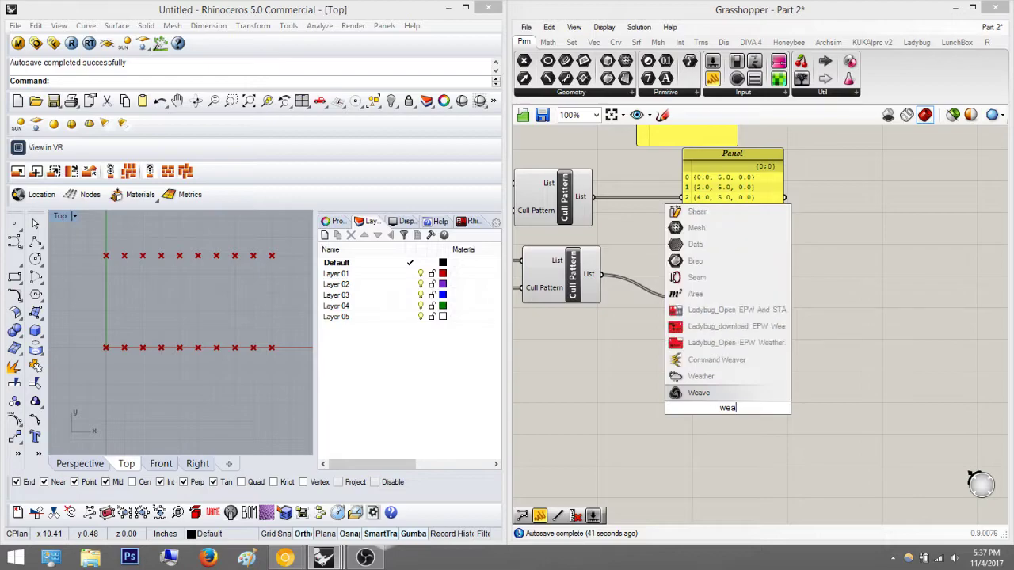
pyautogui.press('Return')
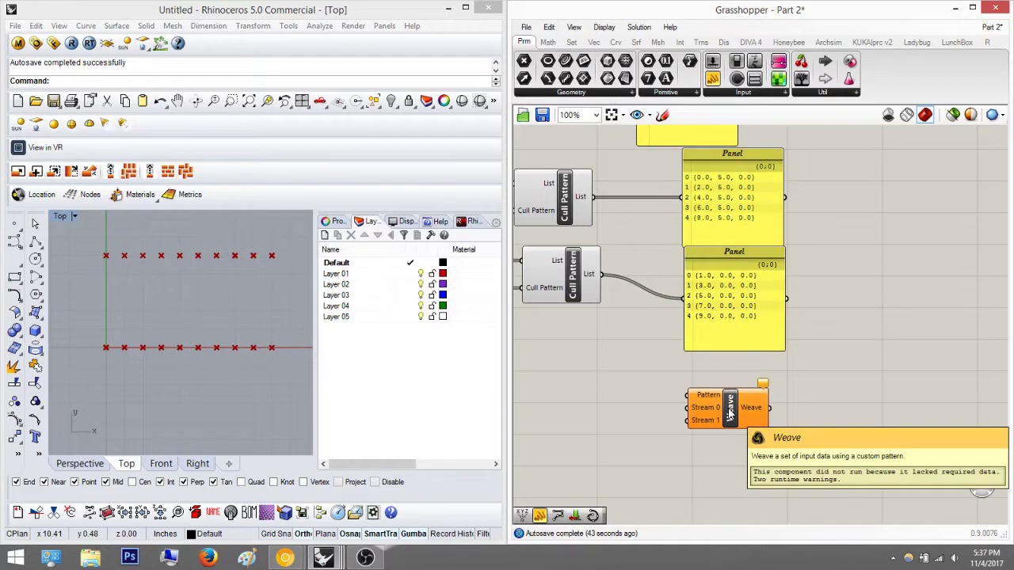
# - Inspect the Weave component's Pattern, Stream 0 and Stream 1 inputs and the Pattern's default values
pyautogui.scroll(2, 688, 414)
pyautogui.moveTo(692, 393); pyautogui.dragTo(733, 396, button='right')
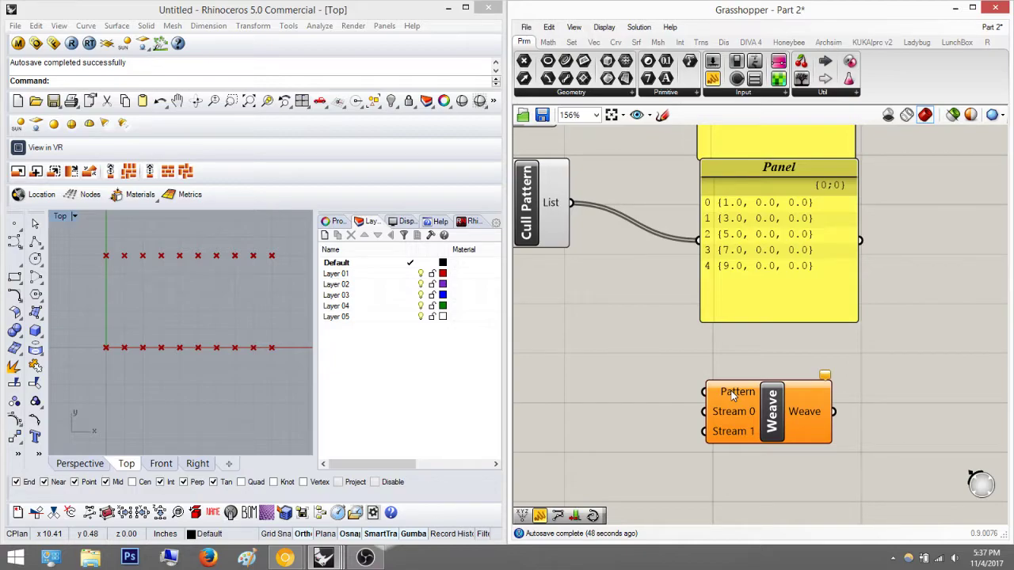
pyautogui.moveTo(741, 392)
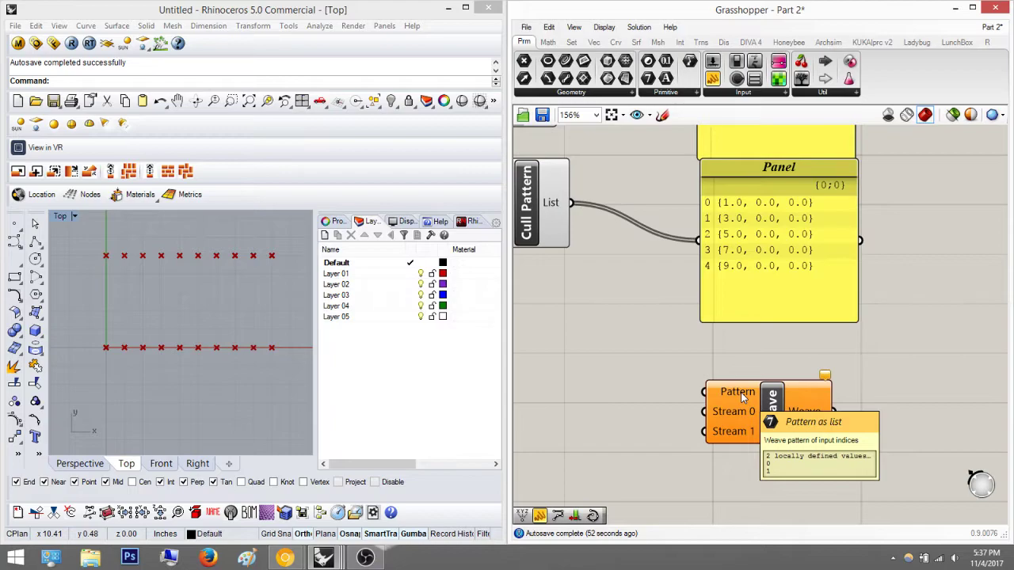
pyautogui.rightClick(741, 393)
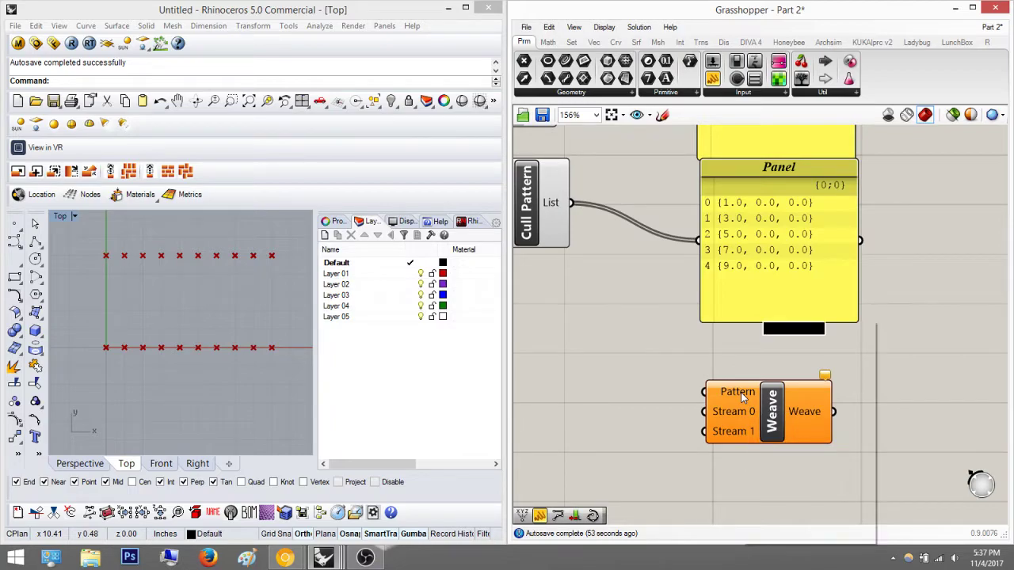
pyautogui.press('g')
pyautogui.rightClick(717, 394)
pyautogui.click(731, 400)
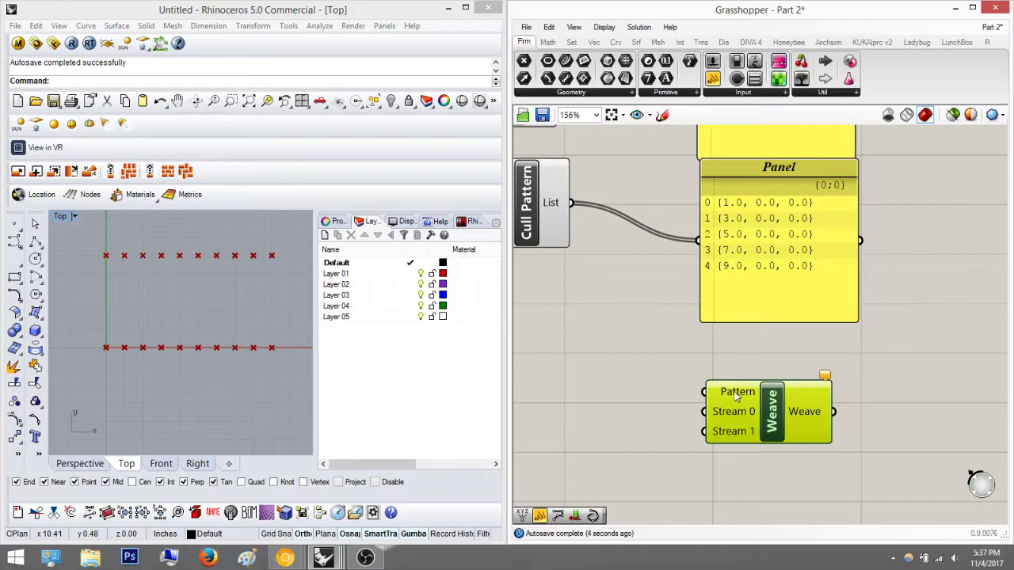
pyautogui.moveTo(737, 397)
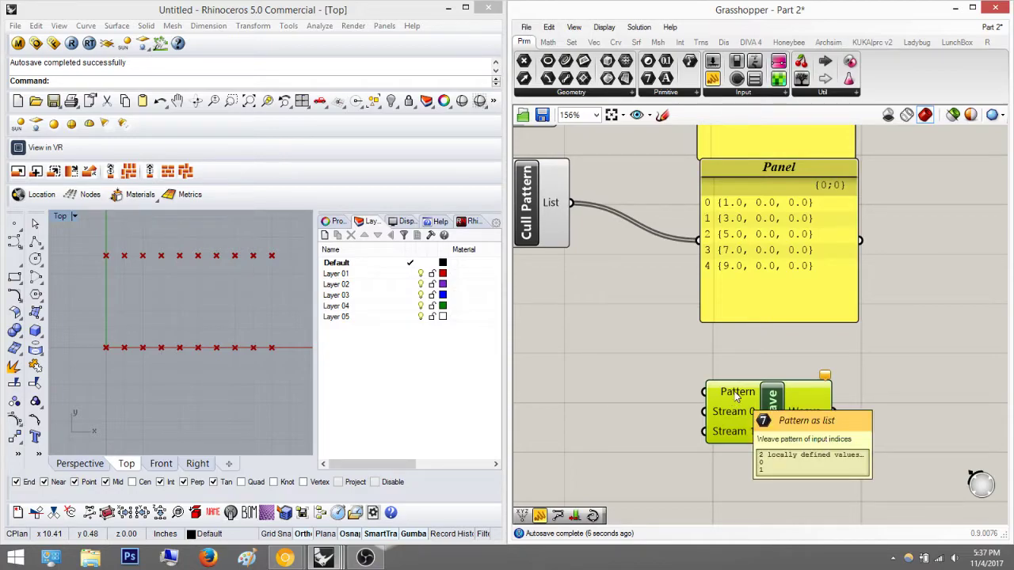
pyautogui.moveTo(759, 396); pyautogui.dragTo(814, 386, button='right')
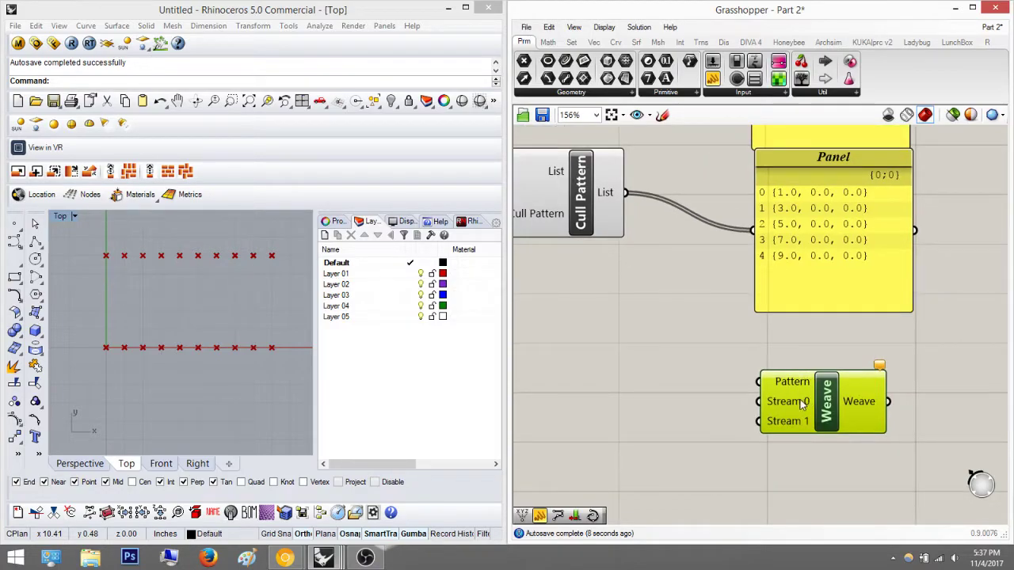
pyautogui.moveTo(803, 404)
pyautogui.moveTo(793, 429)
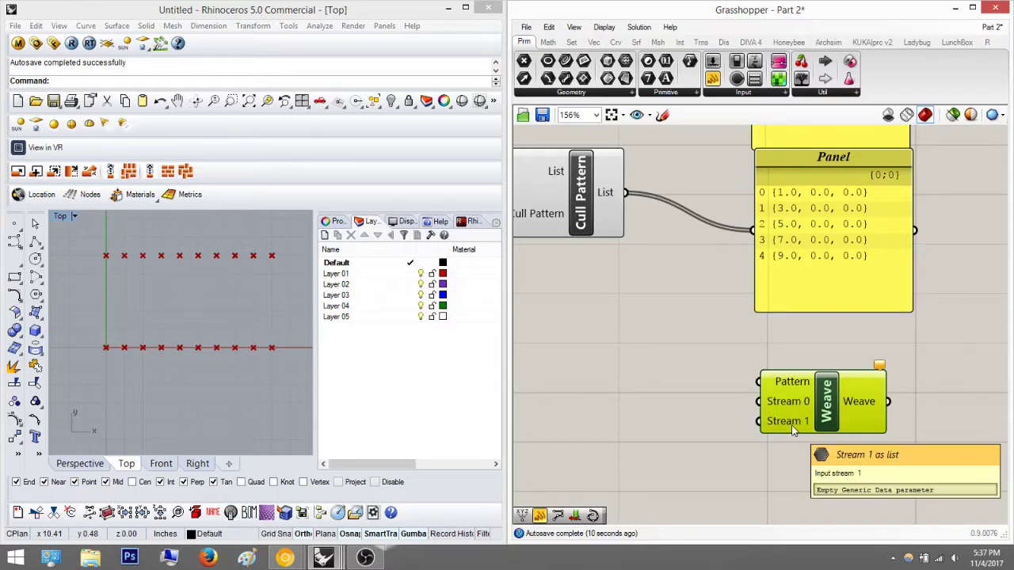
# - Compare the points kept by each Cull Pattern with the Weave component's stream inputs by highlighting the two Cull Patterns in turn
pyautogui.moveTo(718, 402); pyautogui.dragTo(729, 434, button='right')
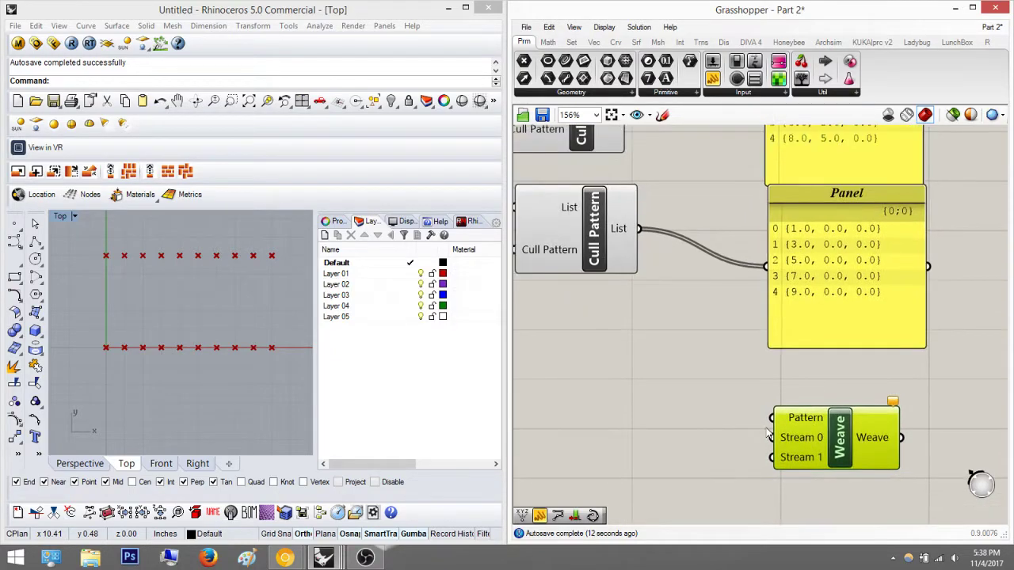
pyautogui.moveTo(599, 141); pyautogui.dragTo(595, 191, button='right')
pyautogui.click(595, 170)
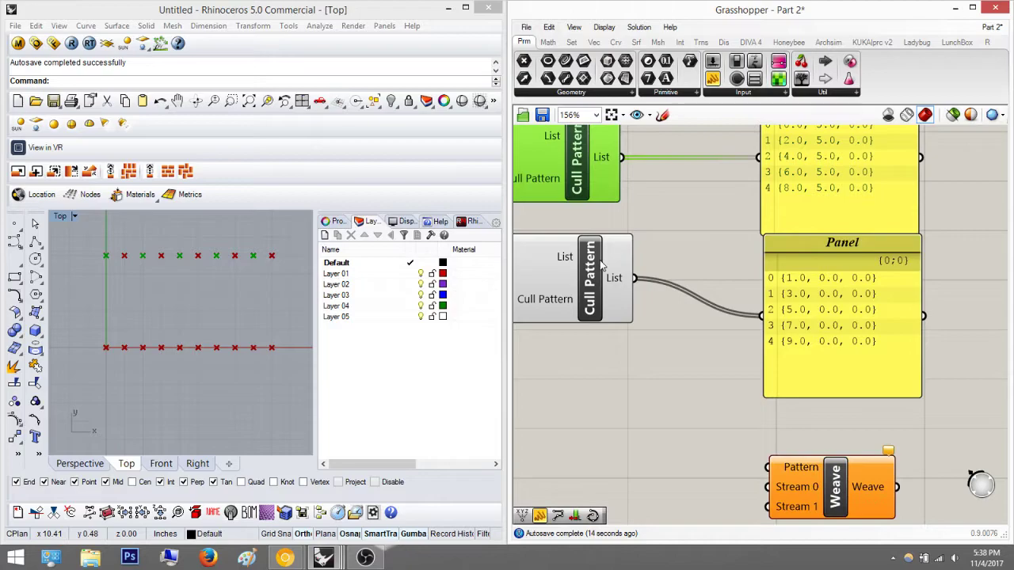
pyautogui.click(604, 274)
pyautogui.moveTo(811, 483); pyautogui.dragTo(803, 456, button='right')
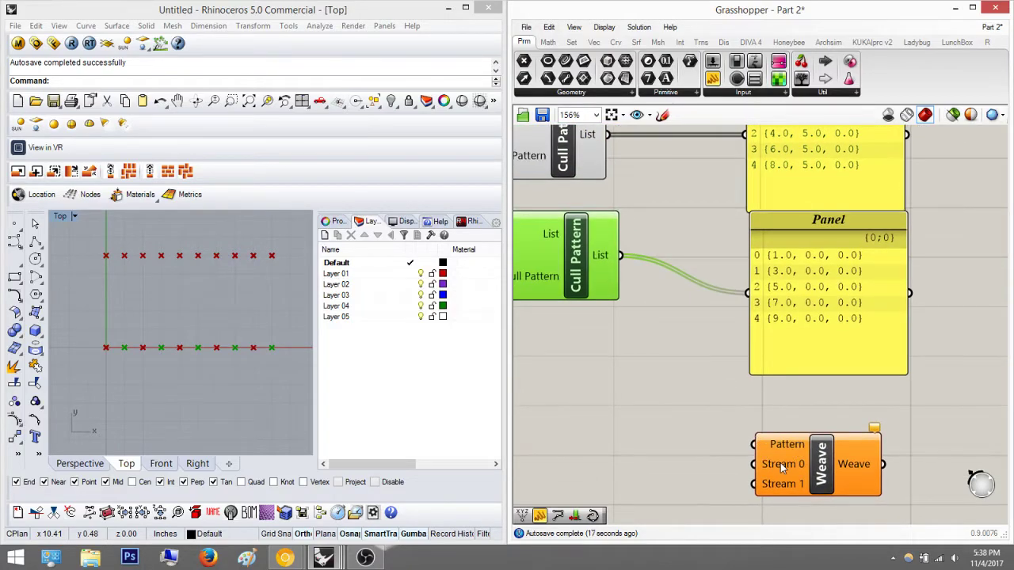
pyautogui.click(585, 153)
pyautogui.click(598, 255)
pyautogui.moveTo(747, 400); pyautogui.dragTo(686, 363, button='right')
pyautogui.scroll(3, 702, 404)
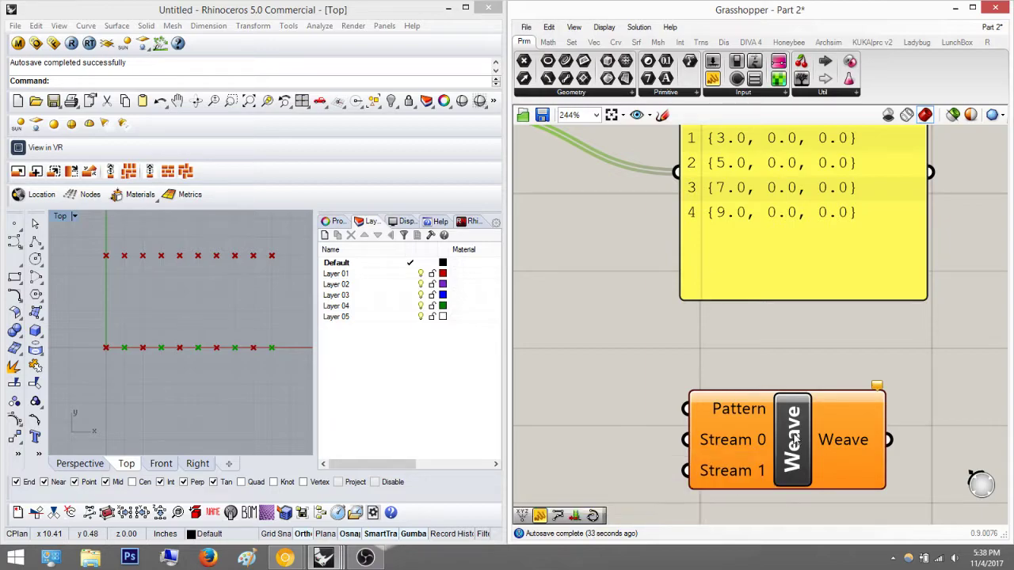
# - Connect the upper Cull Pattern's list to the Weave component's Stream 0 and the lower Cull Pattern's list to Stream 1
pyautogui.moveTo(755, 387); pyautogui.dragTo(788, 382, button='right')
pyautogui.scroll(-2, 776, 380)
pyautogui.moveTo(642, 198); pyautogui.dragTo(653, 227, button='right')
pyautogui.click(594, 159)
pyautogui.moveTo(600, 143); pyautogui.dragTo(721, 458)
pyautogui.moveTo(613, 263); pyautogui.dragTo(747, 492)
pyautogui.moveTo(838, 472); pyautogui.dragTo(709, 432, button='right')
pyautogui.click(708, 433)
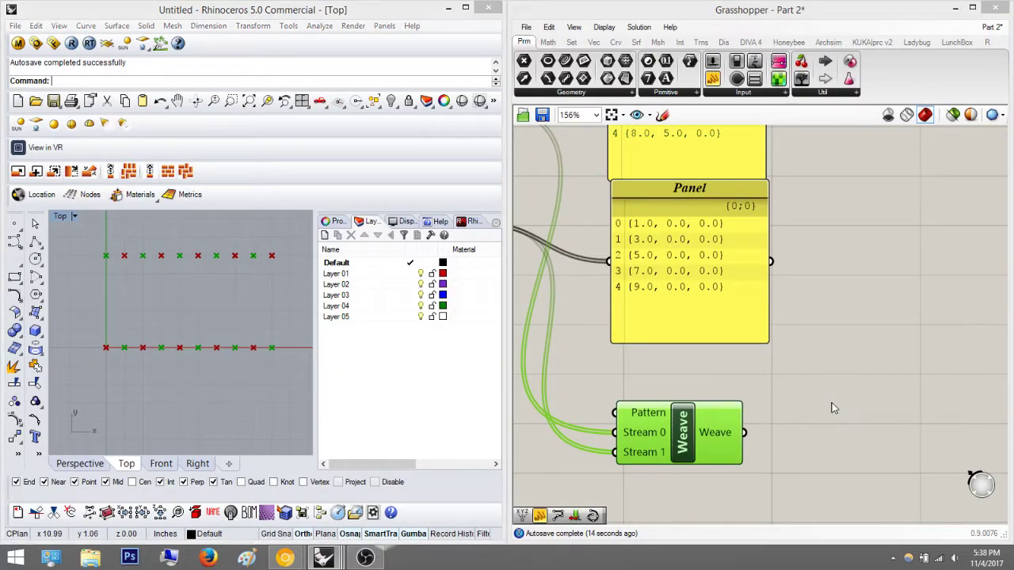
# - Add a panel for the Weave output beside the culled list panels and enlarge it to show the whole list
pyautogui.moveTo(645, 337); pyautogui.dragTo(794, 399, button='right')
pyautogui.moveTo(658, 300); pyautogui.dragTo(639, 228, button='right')
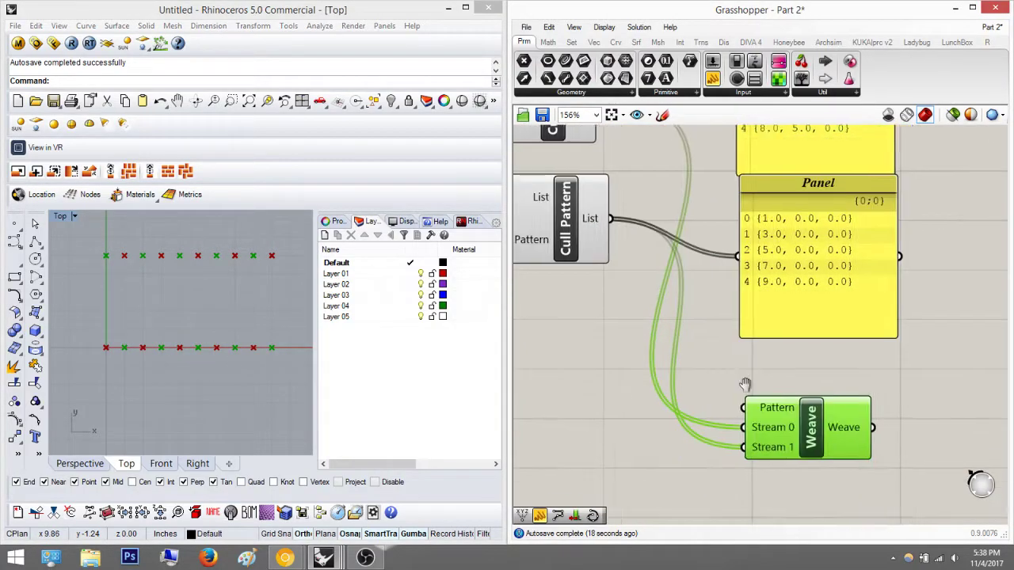
pyautogui.moveTo(844, 428); pyautogui.dragTo(755, 416, button='right')
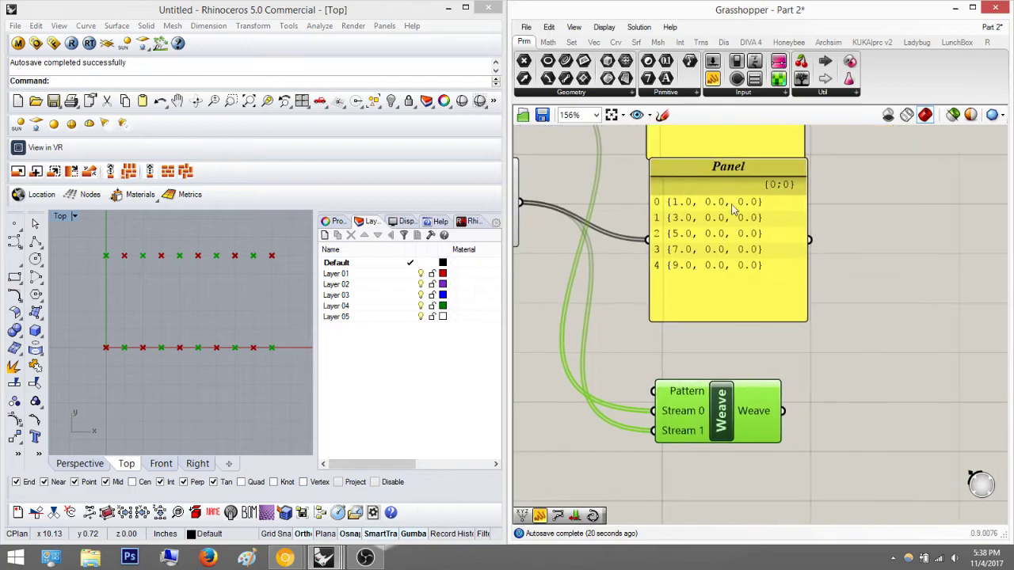
pyautogui.moveTo(715, 80); pyautogui.dragTo(927, 289)
pyautogui.moveTo(845, 290); pyautogui.dragTo(783, 411)
pyautogui.moveTo(935, 294); pyautogui.dragTo(881, 345, button='right')
pyautogui.moveTo(882, 345); pyautogui.dragTo(884, 225)
pyautogui.moveTo(884, 225); pyautogui.dragTo(838, 297, button='right')
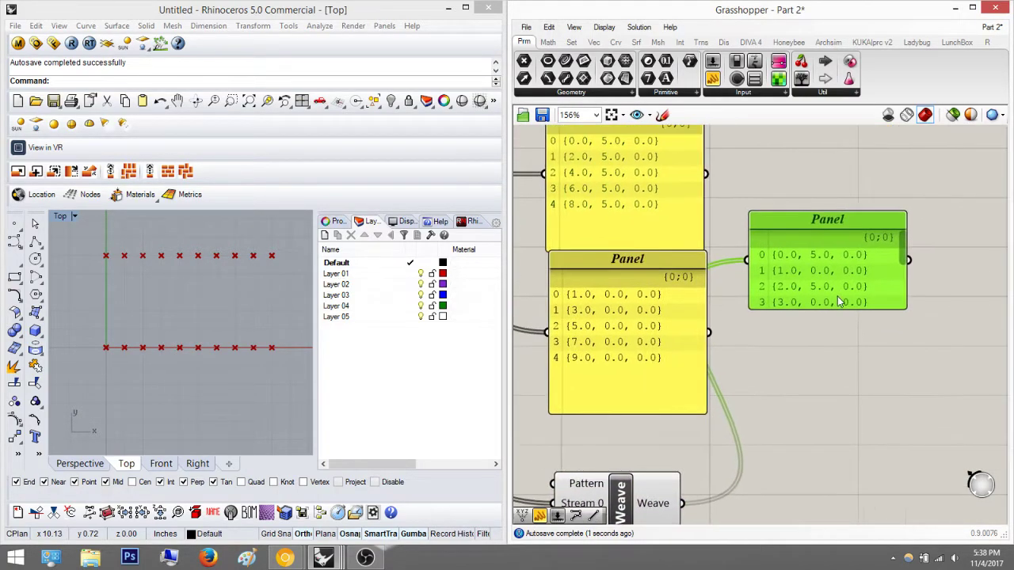
pyautogui.moveTo(834, 307); pyautogui.dragTo(834, 426)
# - Compare the woven list's order with the points in the Top viewport and inspect the Weave component's Pattern values
pyautogui.click(103, 346)
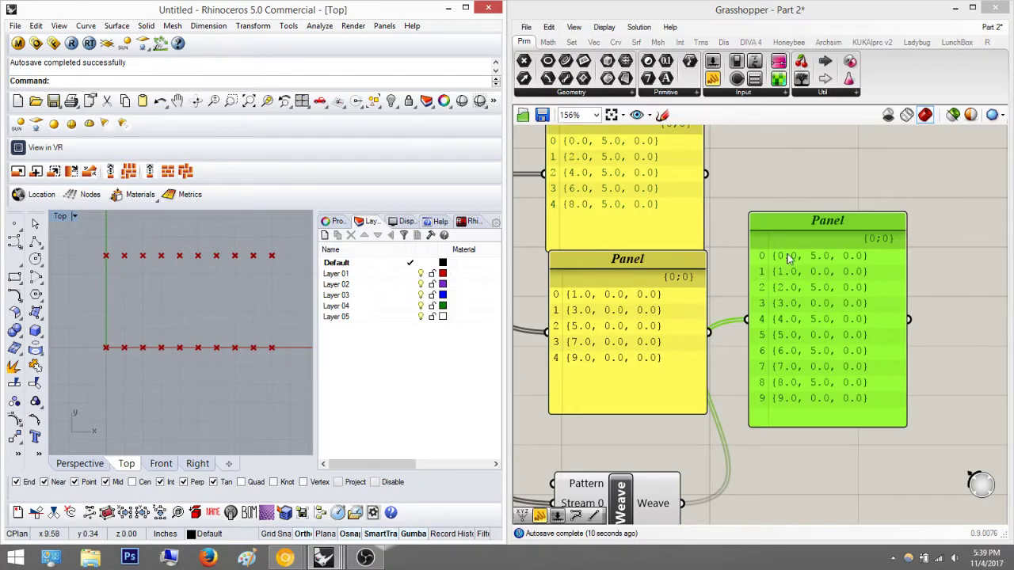
pyautogui.scroll(-3, 787, 295)
pyautogui.click(726, 444)
pyautogui.scroll(3, 682, 443)
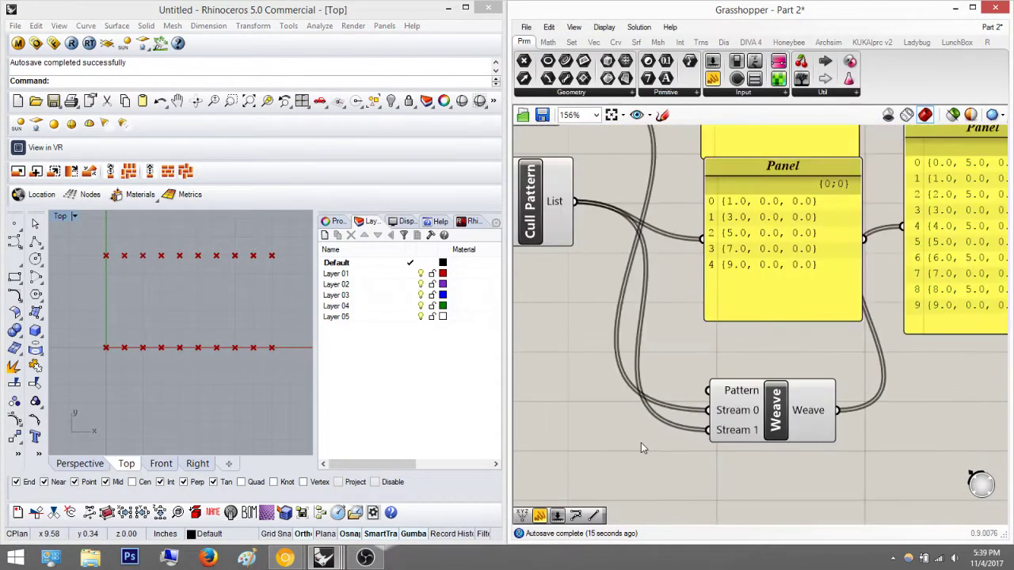
pyautogui.moveTo(730, 397)
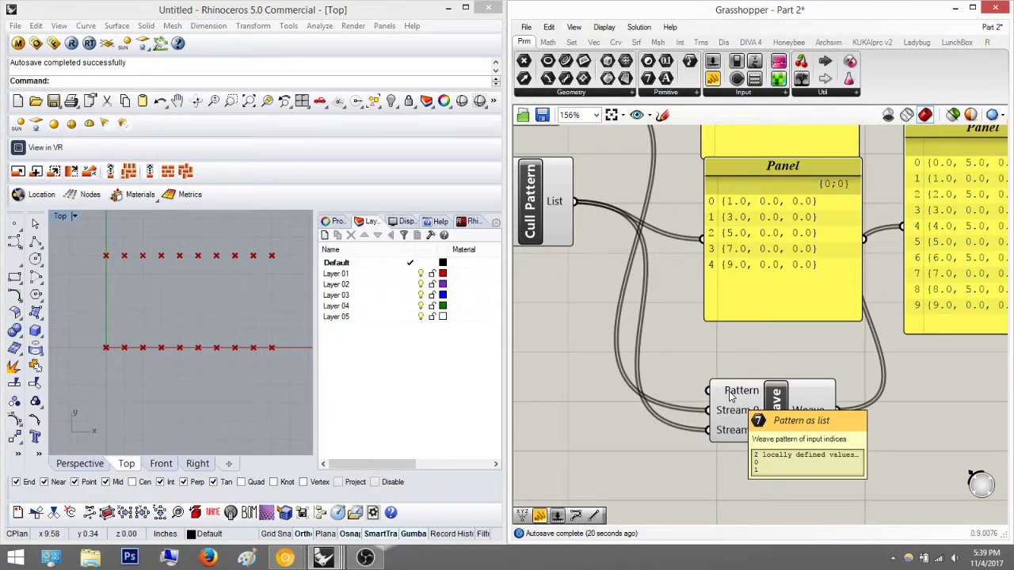
pyautogui.click(769, 406)
pyautogui.moveTo(742, 394)
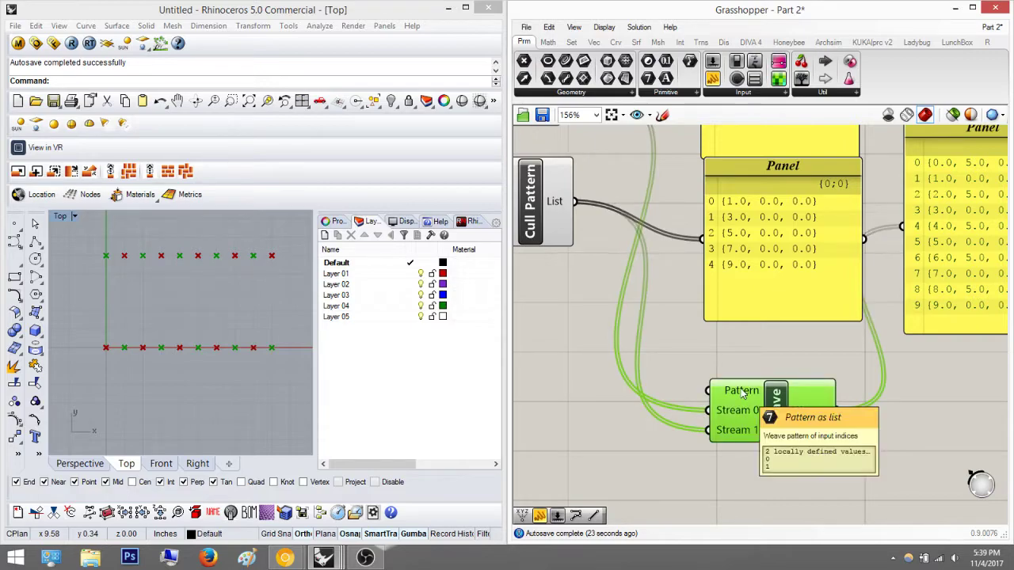
# - Add a PolyLine component next to the Weave component and connect the Weave output to its Vertices input
pyautogui.moveTo(664, 239); pyautogui.dragTo(640, 282, button='right')
pyautogui.moveTo(918, 437); pyautogui.dragTo(834, 406, button='right')
pyautogui.doubleClick(842, 412)
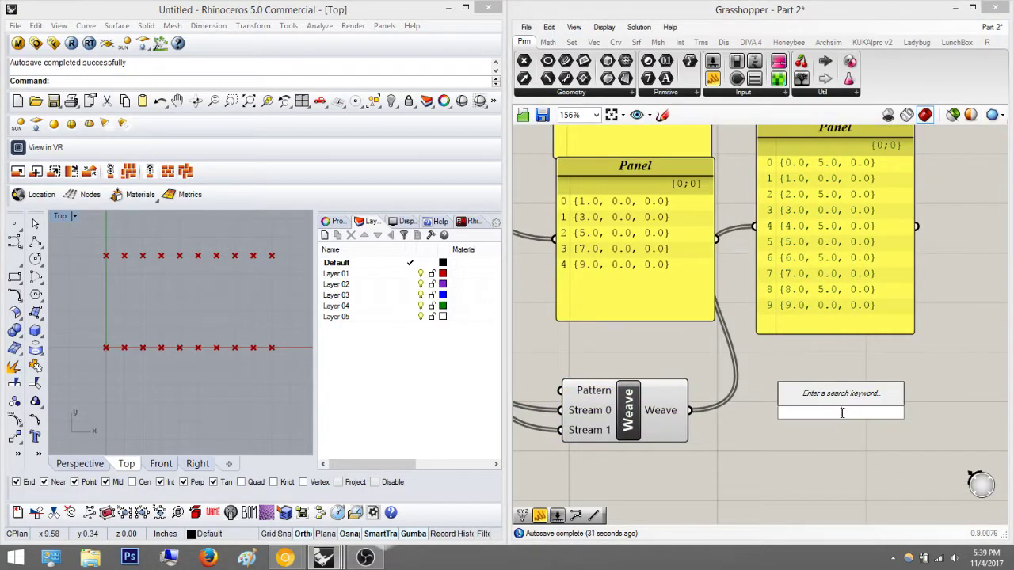
pyautogui.write('polylin')
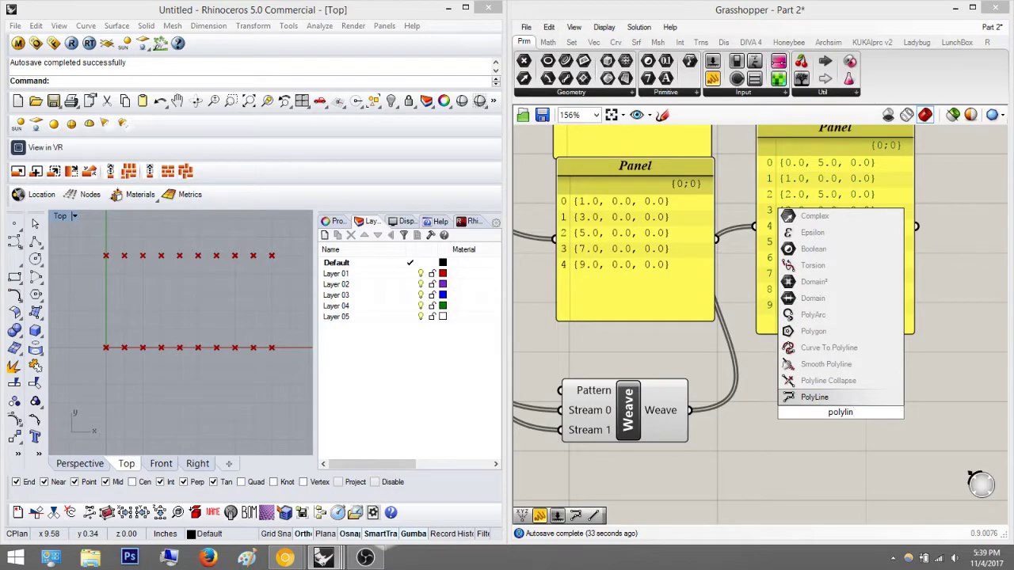
pyautogui.press('Return')
pyautogui.moveTo(784, 400); pyautogui.dragTo(704, 413)
# - Examine how the polyline runs between the two point rows in the Top viewport
pyautogui.moveTo(189, 312)
pyautogui.mouseDown(button='right')
pyautogui.moveTo(130, 314)
pyautogui.moveTo(202, 322)
pyautogui.mouseUp(button='right')
pyautogui.scroll(2, 130, 312)
pyautogui.scroll(-4, 134, 317)
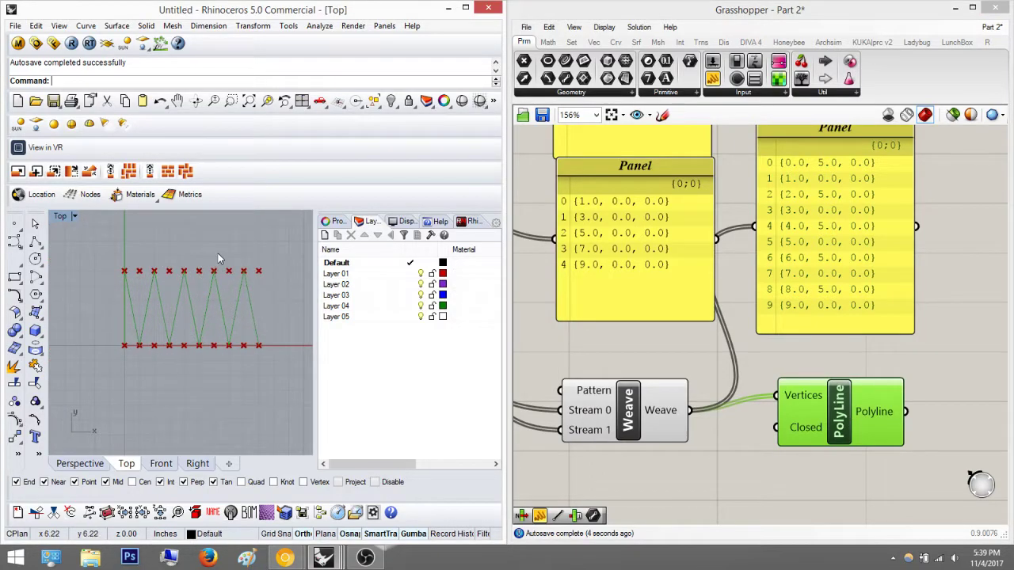
pyautogui.moveTo(225, 333); pyautogui.dragTo(200, 351, button='right')
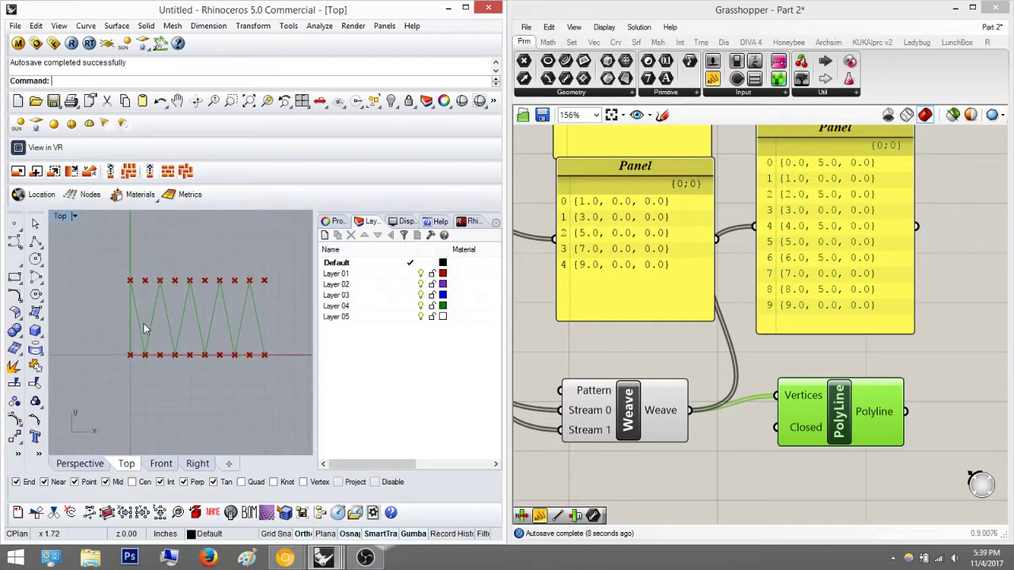
pyautogui.scroll(4, 129, 317)
pyautogui.click(911, 396)
# - Add a panel for the PolyLine component's Polyline output and place it beside the woven list panel
pyautogui.scroll(-3, 872, 401)
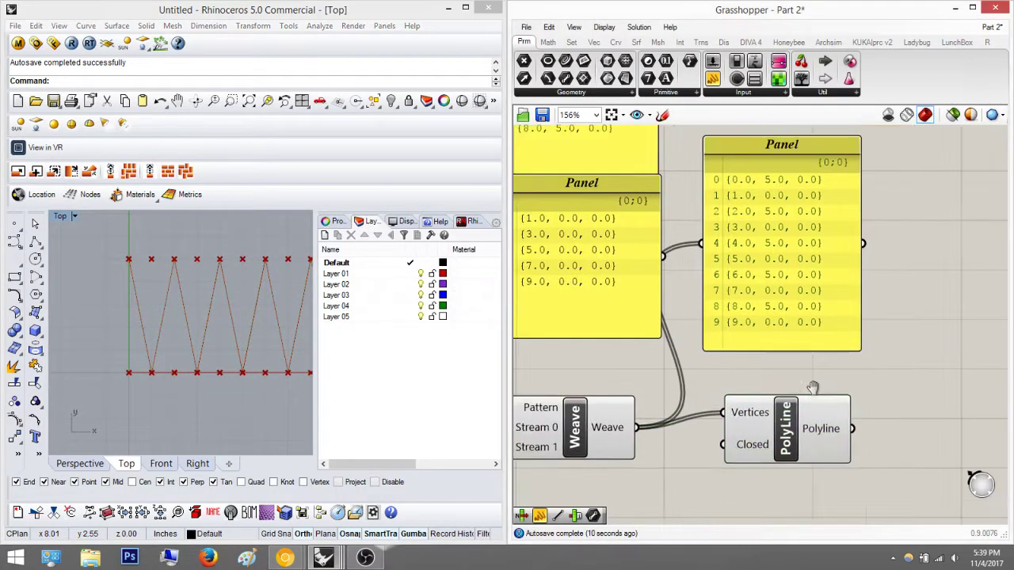
pyautogui.moveTo(829, 403); pyautogui.dragTo(754, 427, button='right')
pyautogui.moveTo(713, 78); pyautogui.dragTo(747, 450)
pyautogui.click(846, 369)
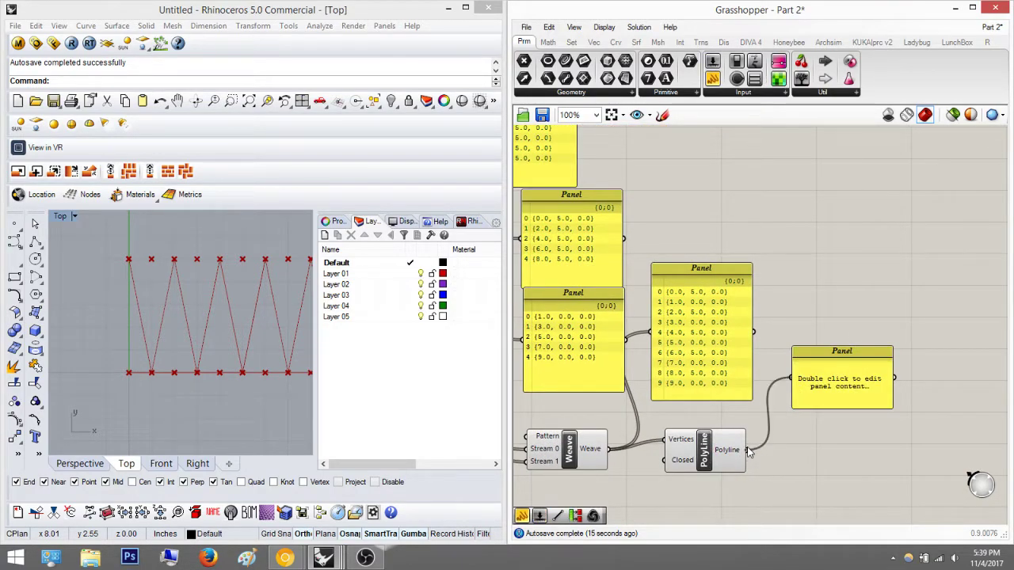
pyautogui.click(856, 357)
pyautogui.moveTo(857, 357); pyautogui.dragTo(851, 298)
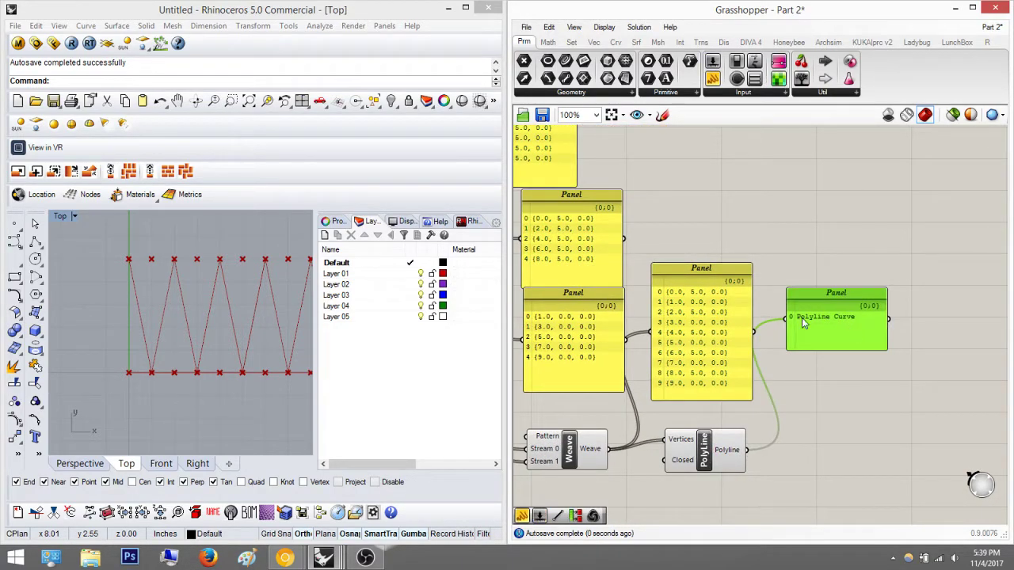
# - Highlight the polyline in the Top viewport and review the definition from the Cull Patterns through Weave to PolyLine
pyautogui.click(700, 449)
pyautogui.click(344, 329)
pyautogui.scroll(-8, 102, 328)
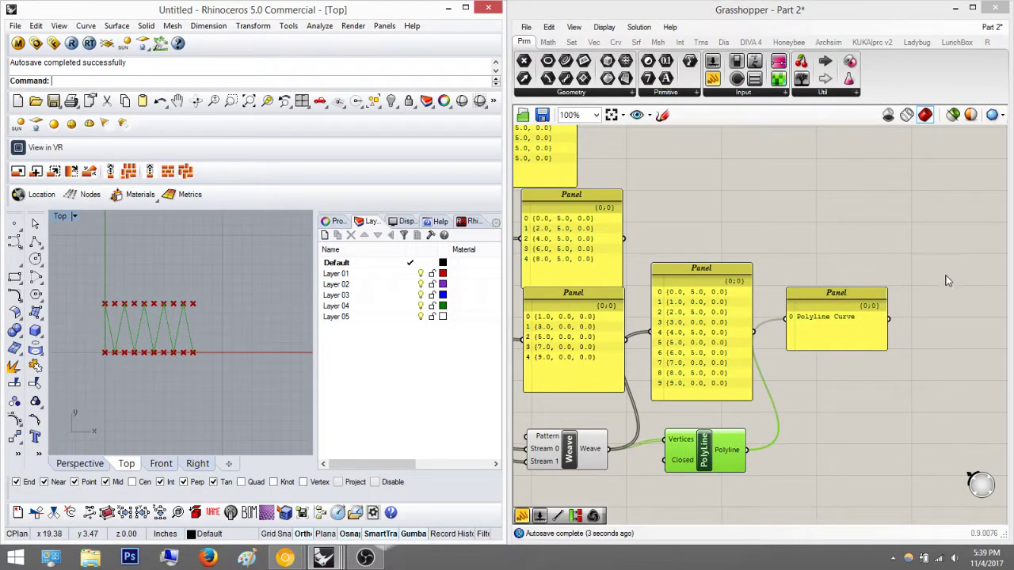
pyautogui.scroll(-3, 800, 317)
pyautogui.moveTo(726, 364); pyautogui.dragTo(844, 371, button='right')
pyautogui.scroll(-2, 791, 355)
pyautogui.moveTo(749, 346); pyautogui.dragTo(699, 359, button='right')
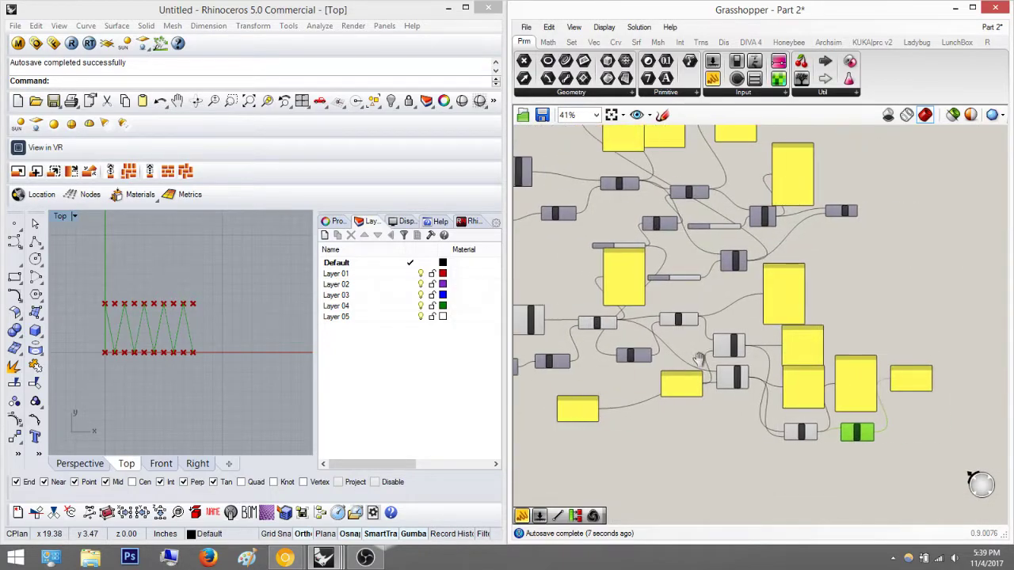
pyautogui.scroll(3, 699, 359)
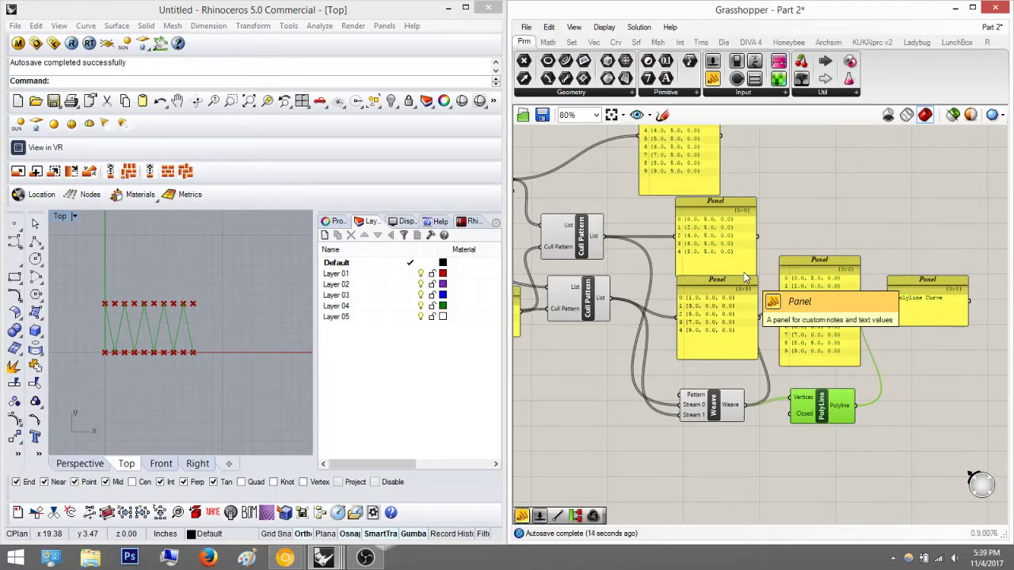
pyautogui.moveTo(809, 336); pyautogui.dragTo(805, 391, button='right')
pyautogui.moveTo(837, 438); pyautogui.dragTo(799, 430, button='right')
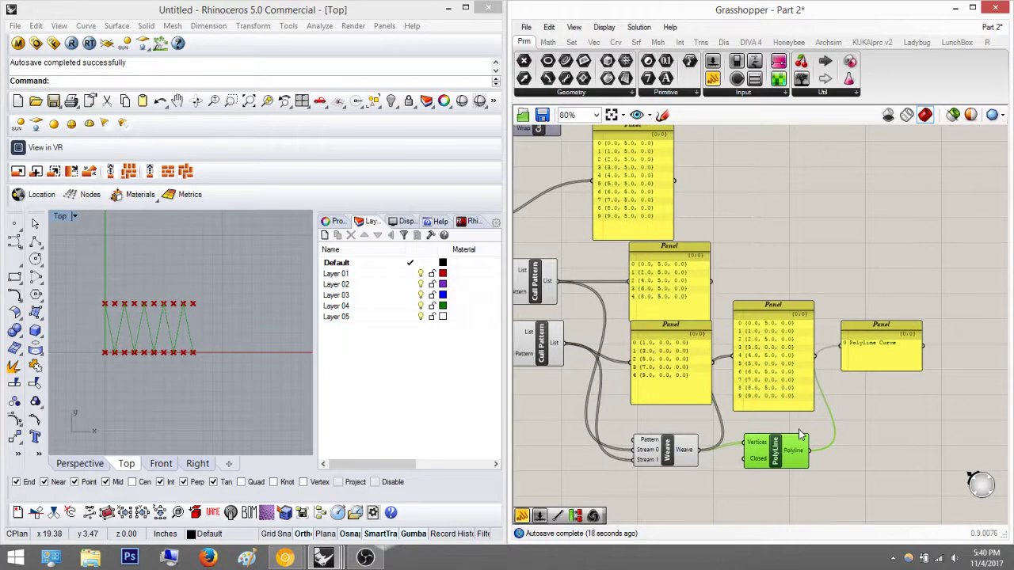